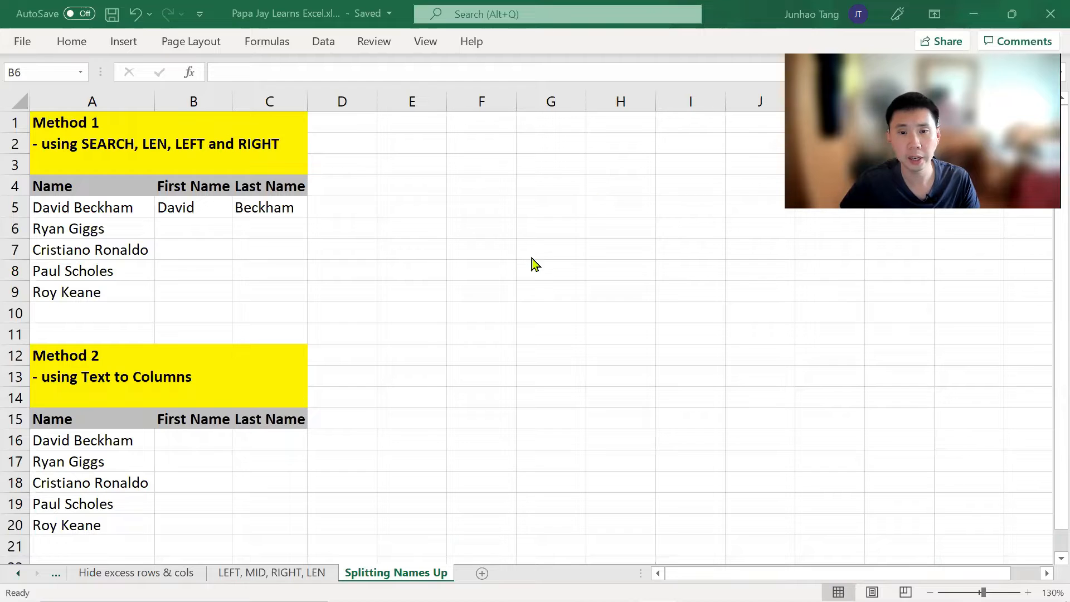
# Step: Review the LEFT, MID, RIGHT, LEN sheet, then highlight the Method 1 description and Method 2 table
pyautogui.click(449, 286)
pyautogui.hotkey('ctrl', 'pageup')
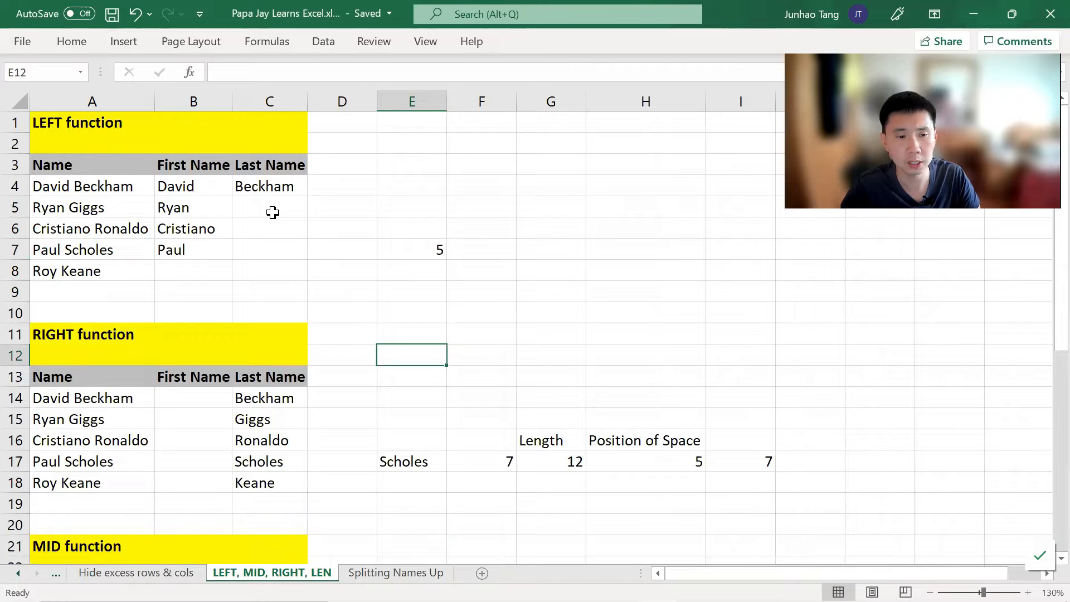
pyautogui.hotkey('ctrl', 'pagedown')
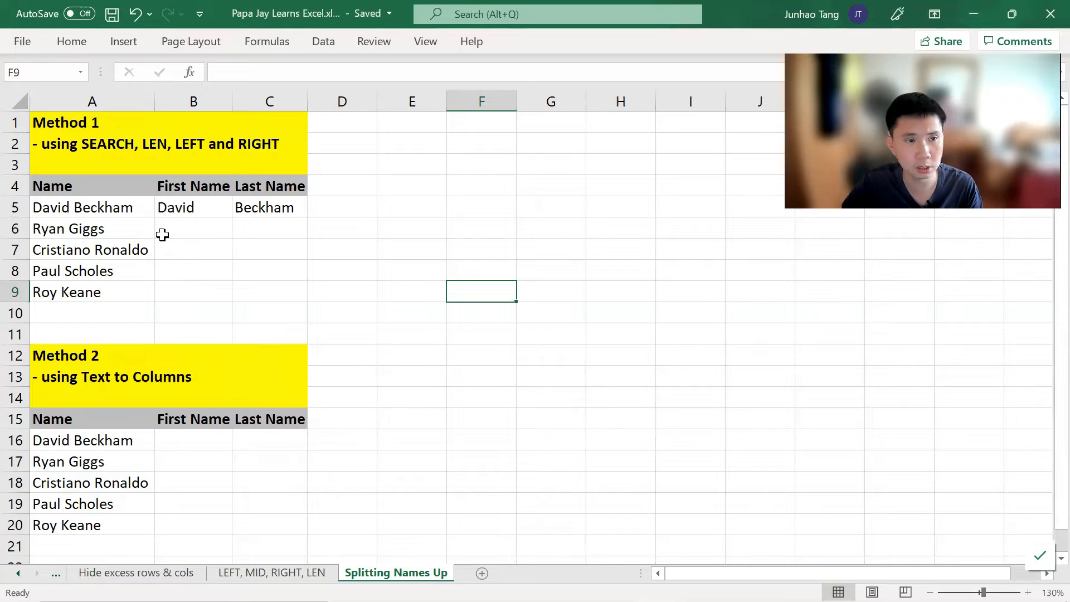
pyautogui.click(78, 142)
pyautogui.moveTo(79, 143); pyautogui.dragTo(240, 143)
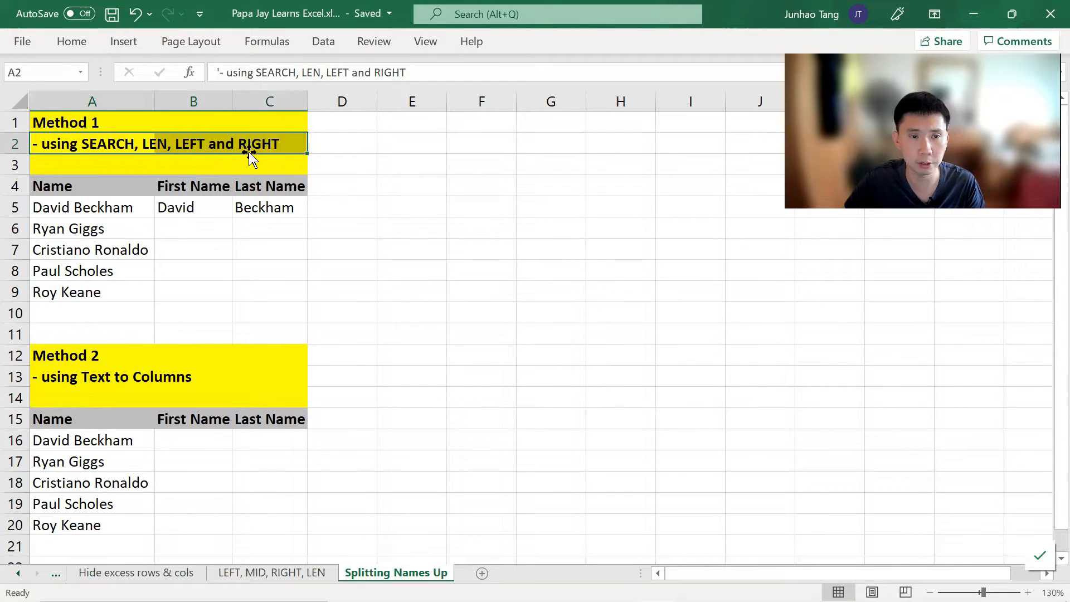
pyautogui.click(206, 231)
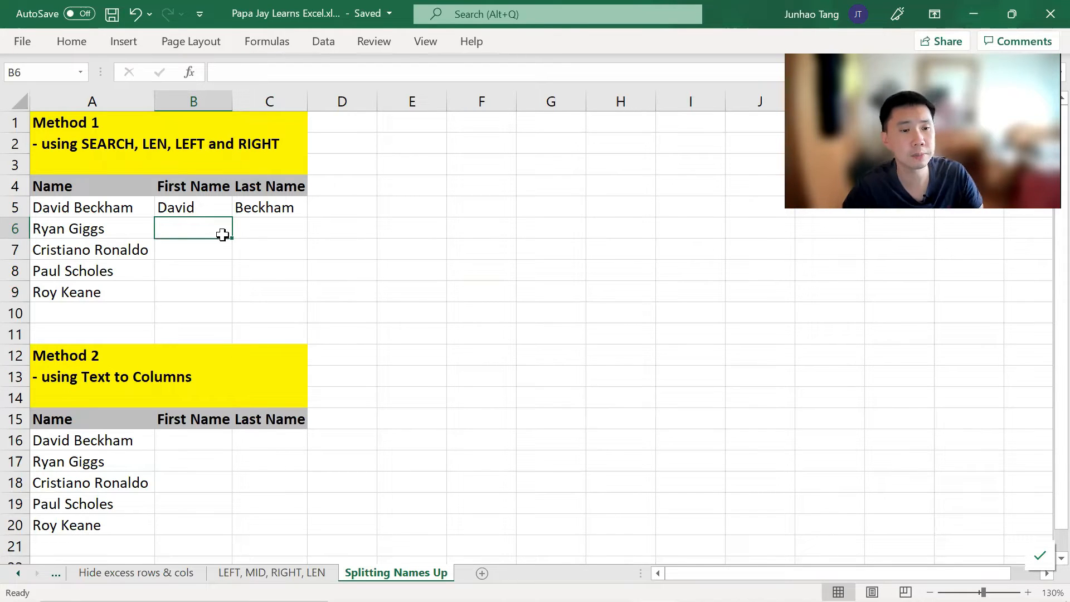
pyautogui.moveTo(75, 378); pyautogui.dragTo(241, 522)
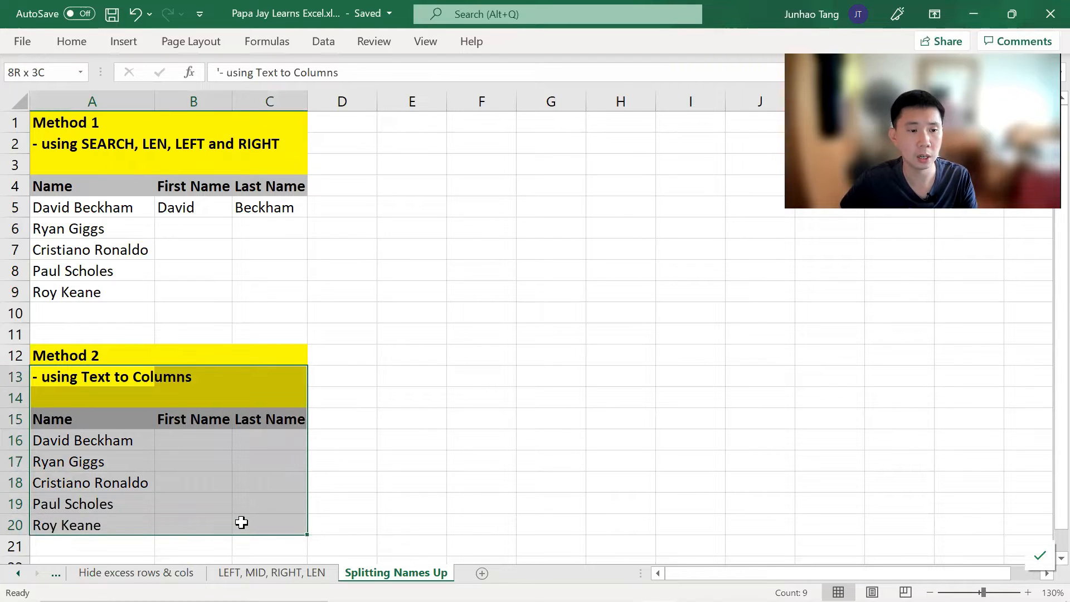
pyautogui.moveTo(241, 523); pyautogui.dragTo(241, 523)
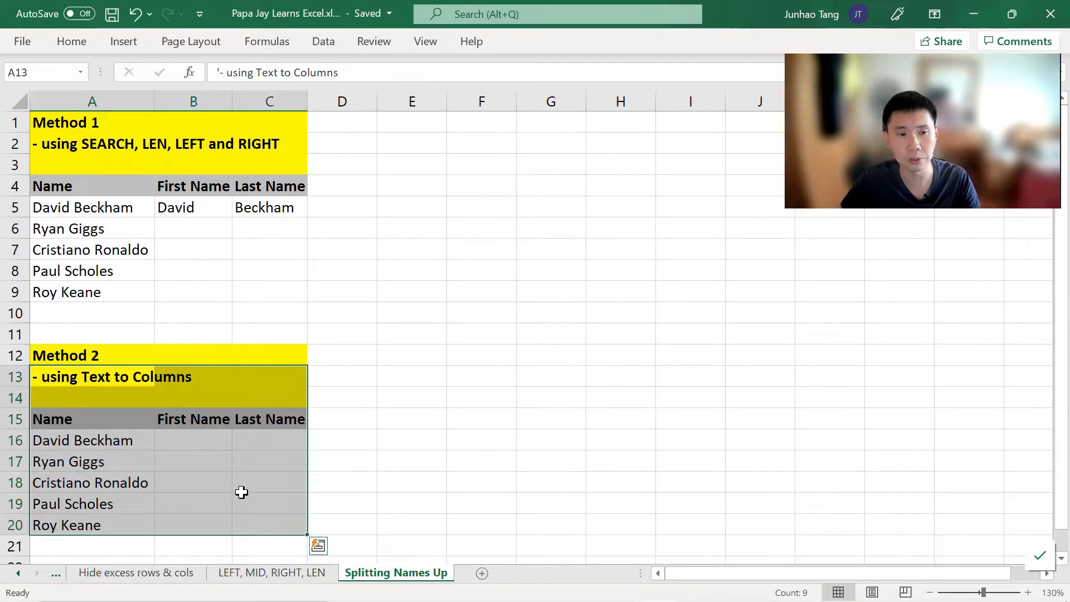
pyautogui.click(212, 227)
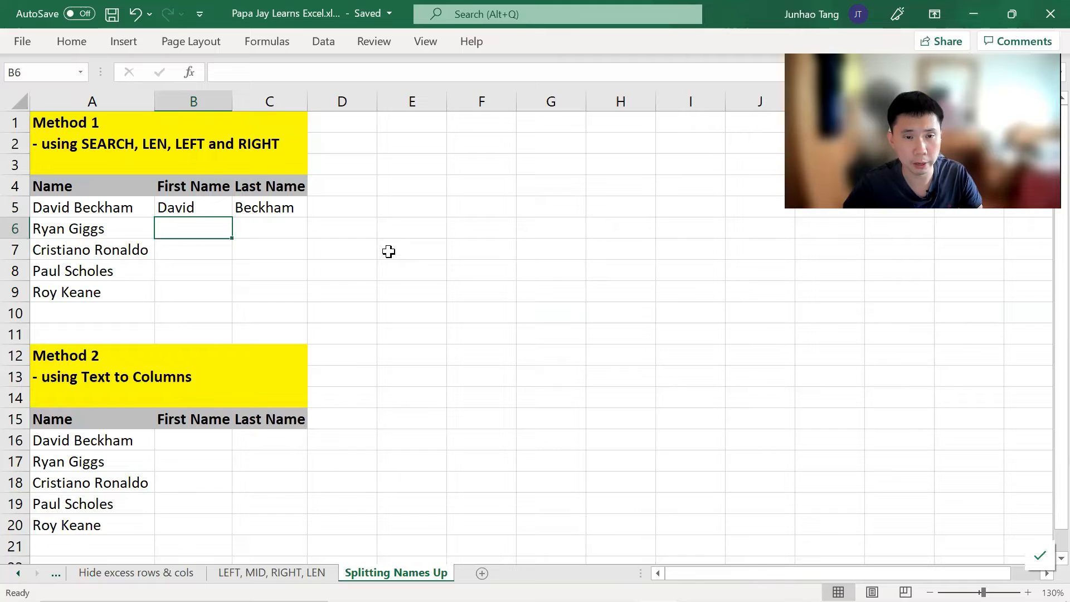
# Step: Label E5 LEFT and F5 SEARCH, with a First Name header in E4
pyautogui.press('Right')
pyautogui.press('Right')
pyautogui.press('Right')
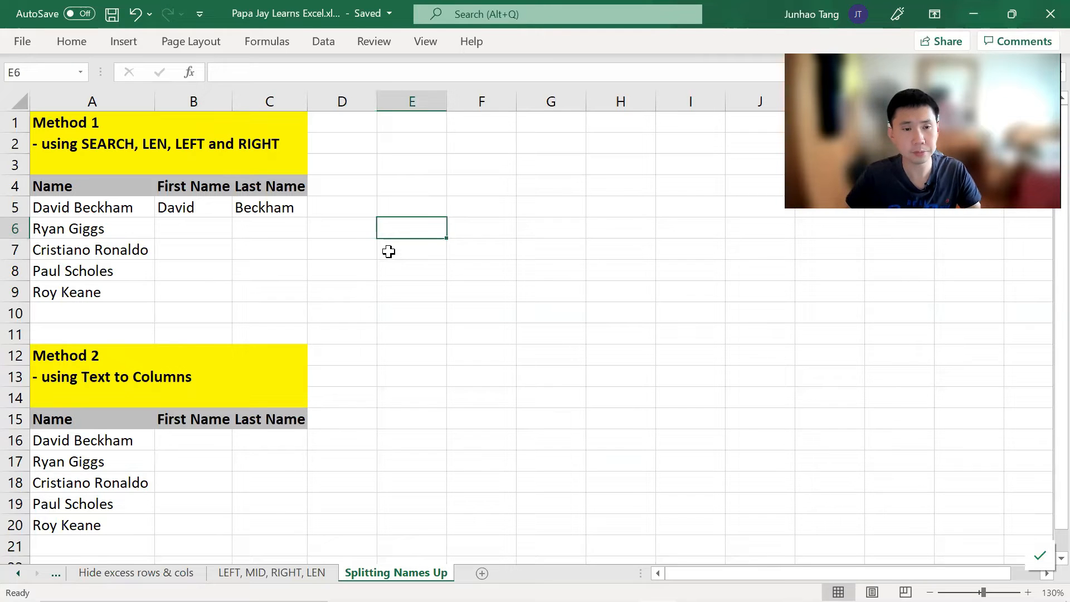
pyautogui.press('Up')
pyautogui.write('LEF')
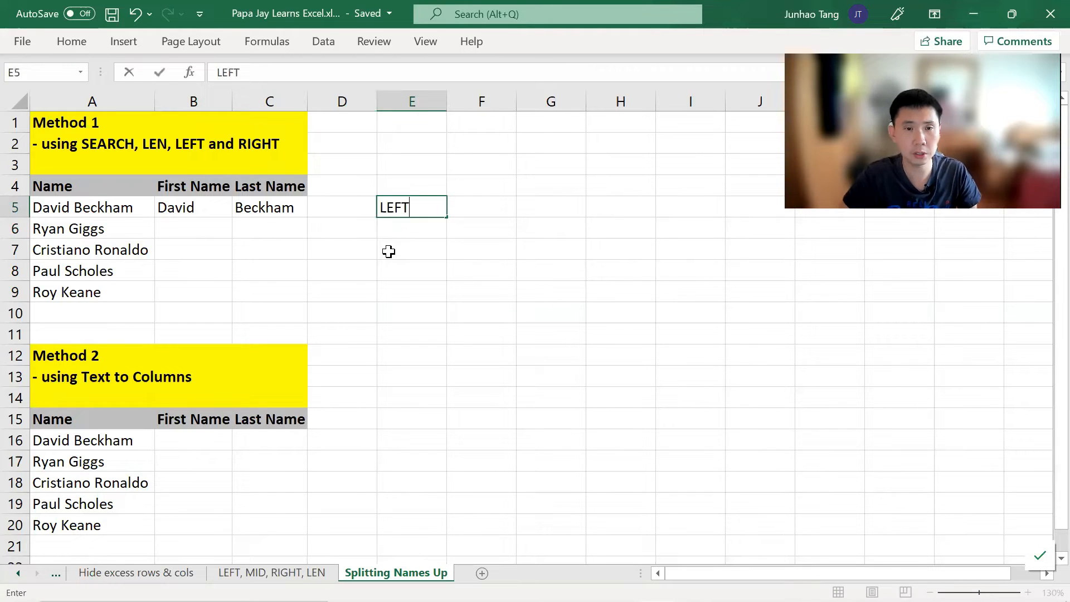
pyautogui.press('Tab')
pyautogui.write('S')
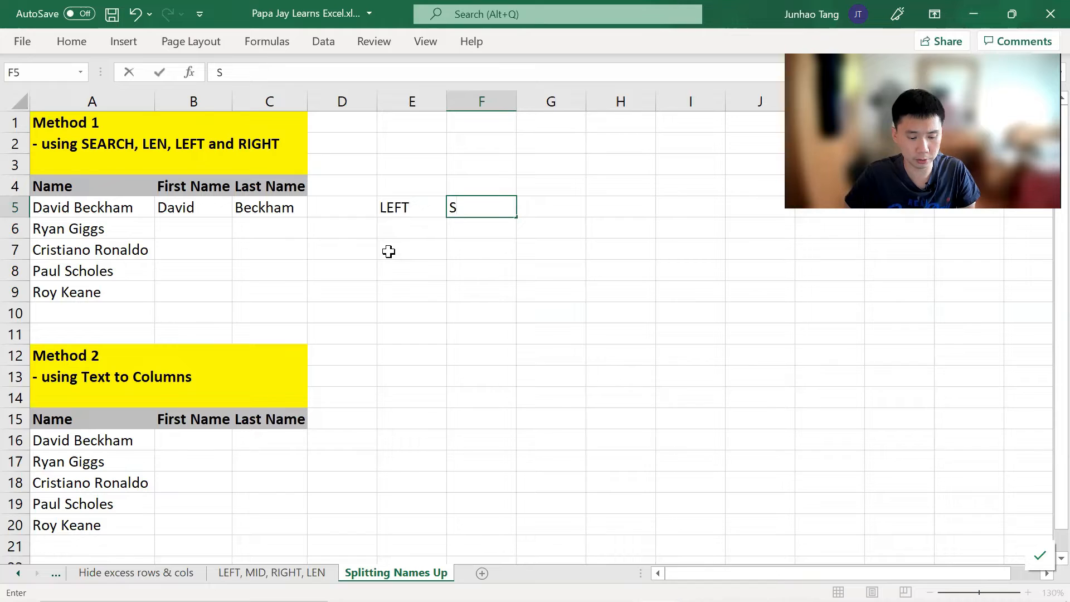
pyautogui.write('EARCH')
pyautogui.press('Left')
pyautogui.press('Up')
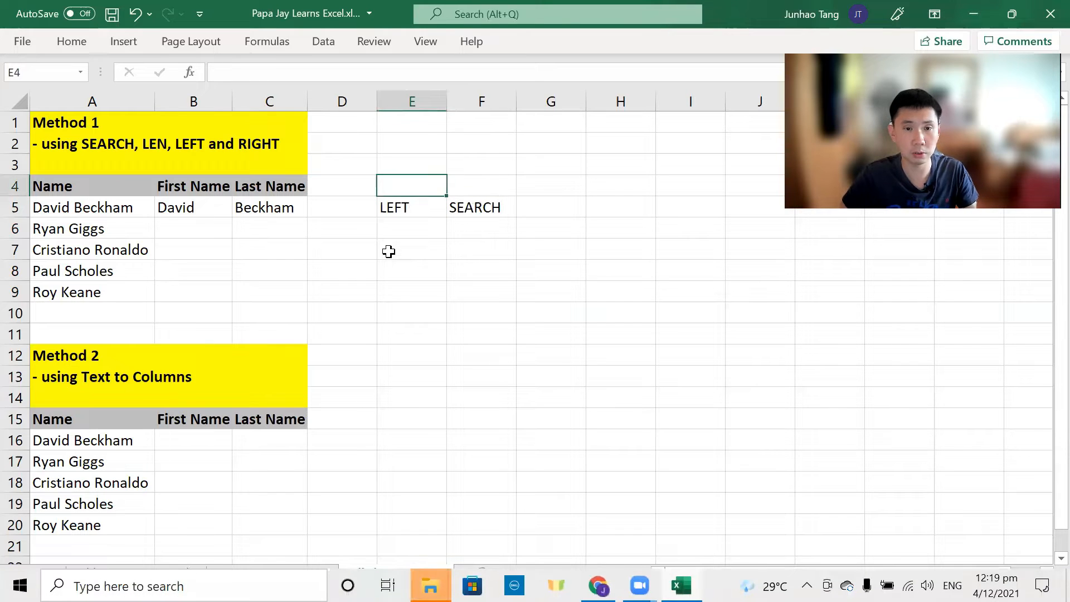
pyautogui.write('First Name')
pyautogui.press('Return')
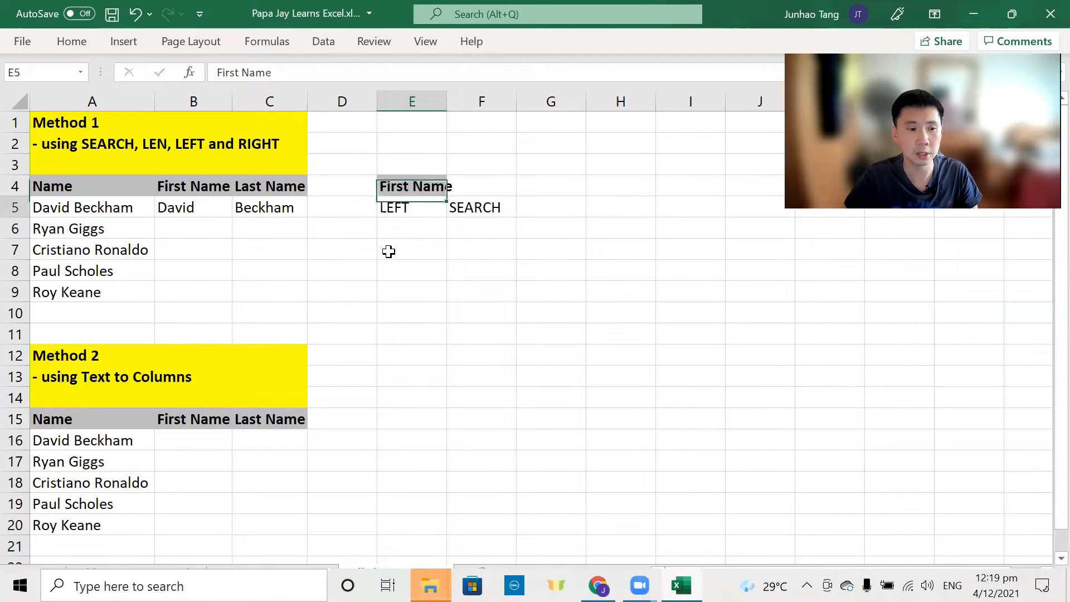
# Step: Enter =LEFT(A6,4) in E6, returning Ryan
pyautogui.click(269, 291)
pyautogui.click(342, 249)
pyautogui.click(416, 249)
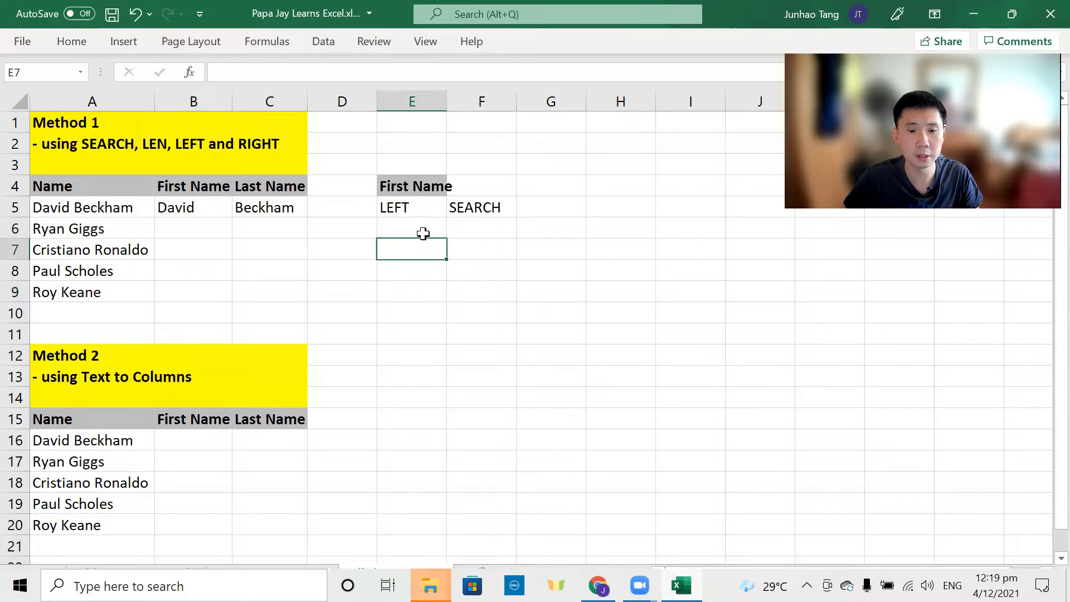
pyautogui.click(423, 233)
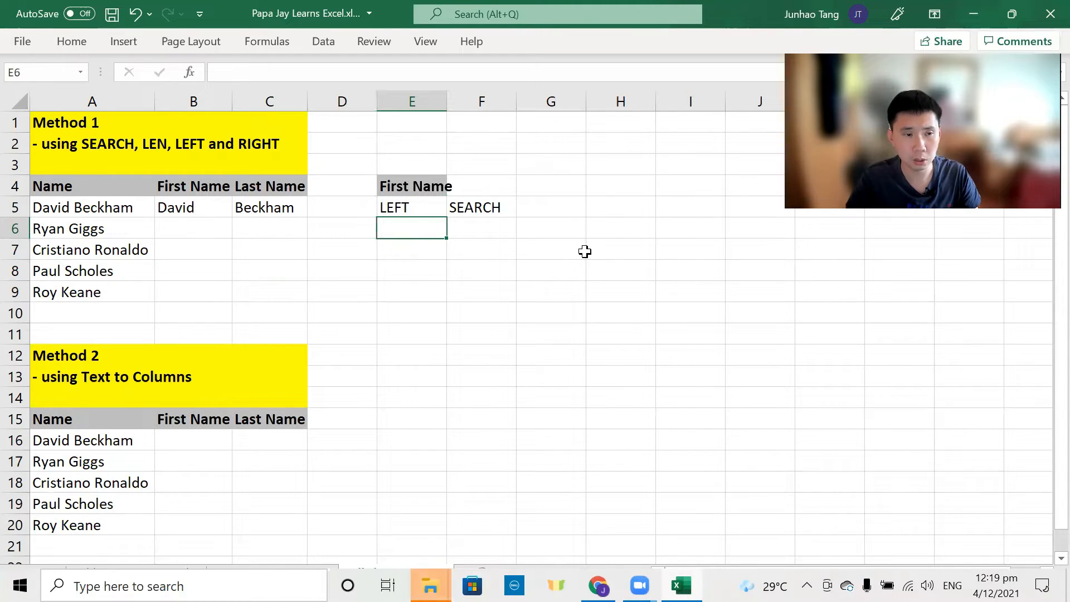
pyautogui.write('=')
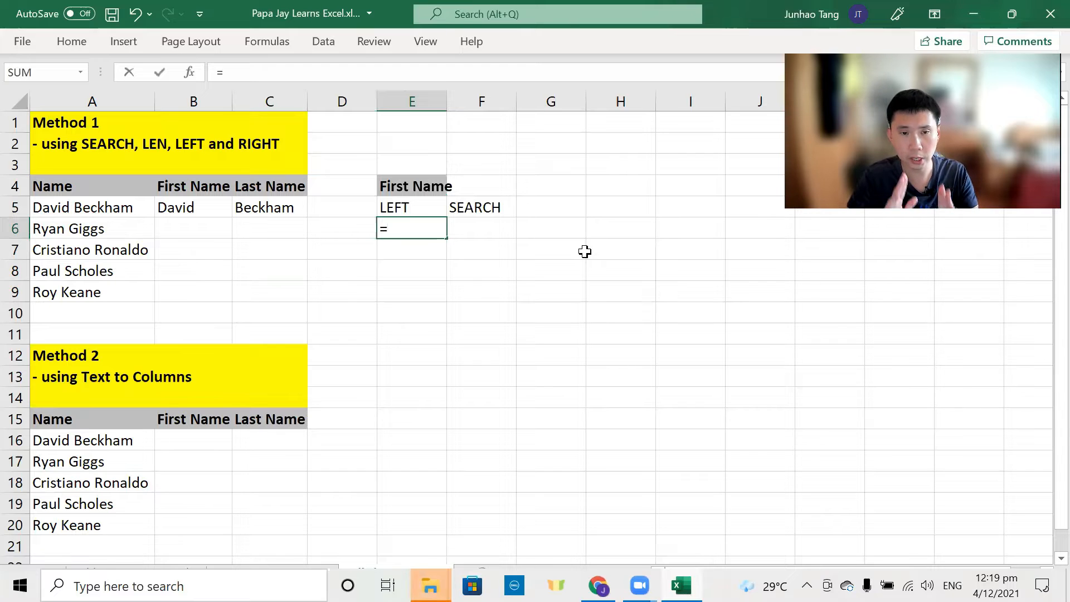
pyautogui.write('LEF(')
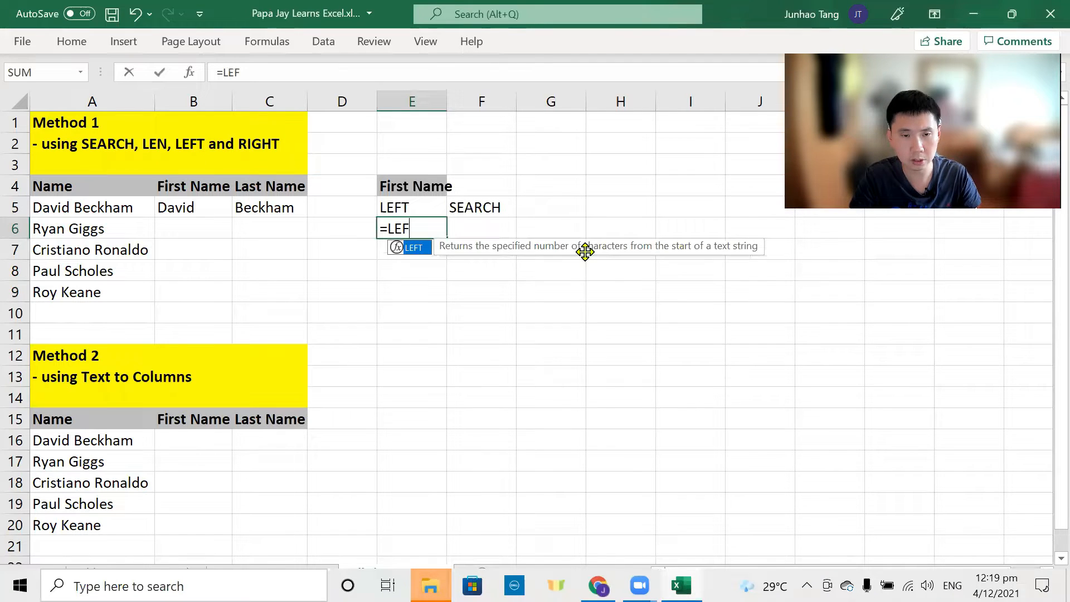
pyautogui.press('BackSpace')
pyautogui.write('T(')
pyautogui.press('Left')
pyautogui.press('Left')
pyautogui.press('Left')
pyautogui.press('Left')
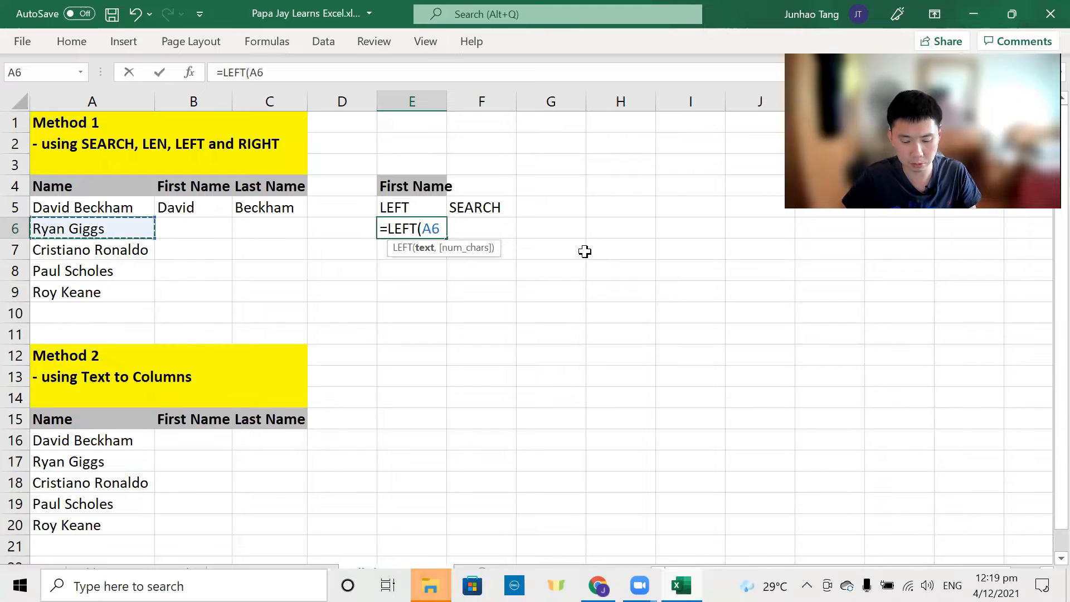
pyautogui.write(',4')
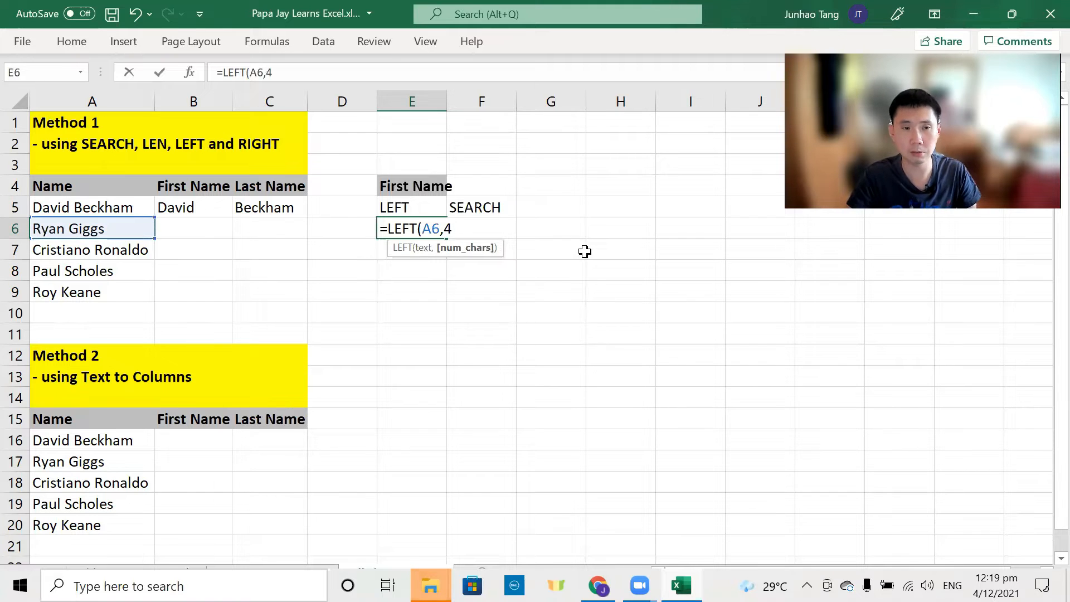
pyautogui.write(')')
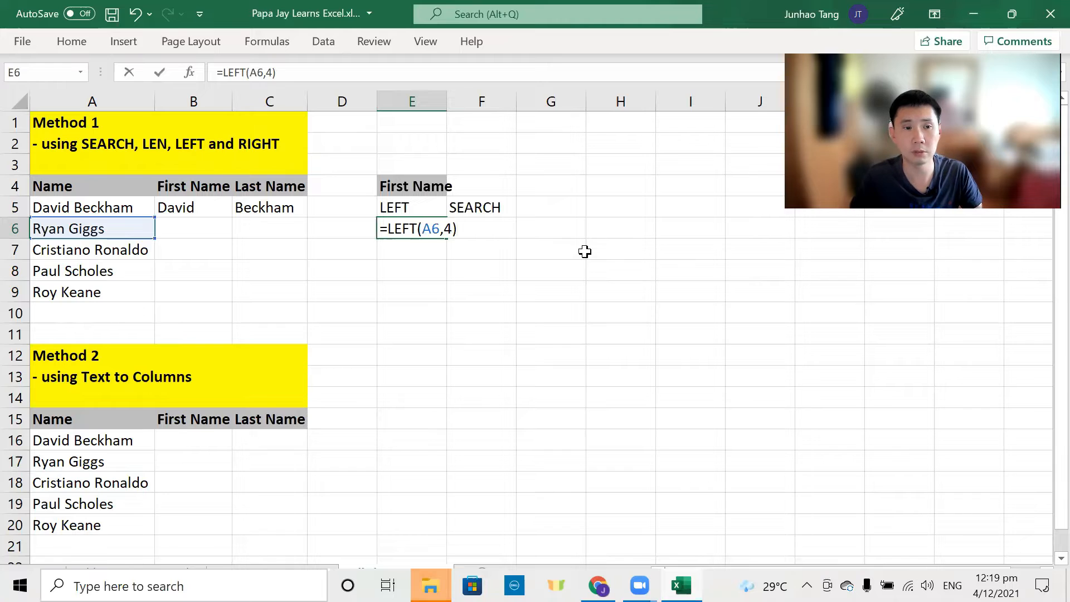
pyautogui.press('Return')
# Step: Reopen E6's formula to inspect its character count of 4
pyautogui.press('Up')
pyautogui.press('Right')
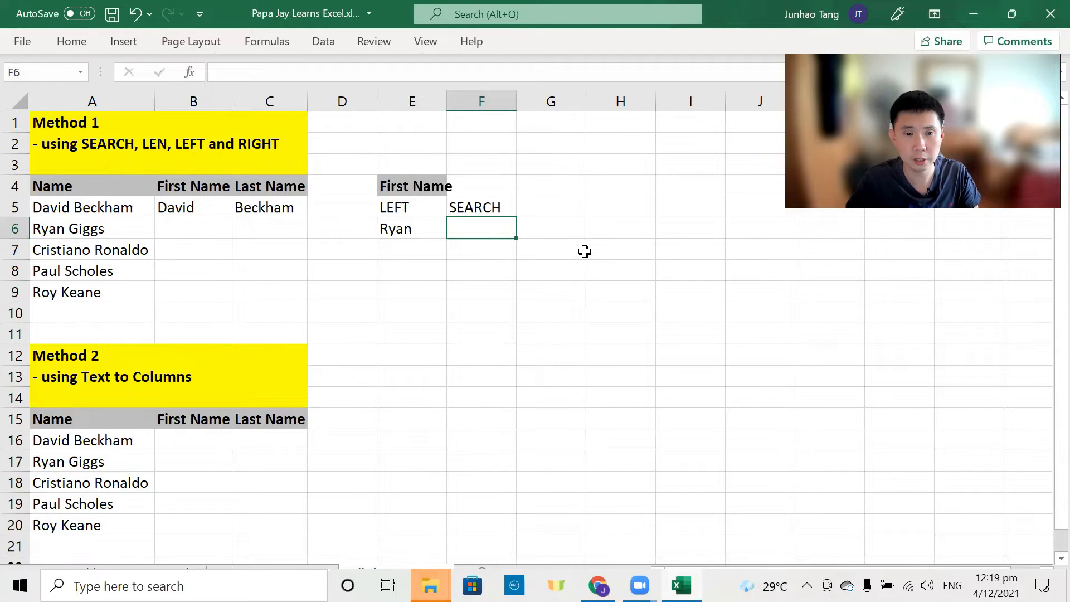
pyautogui.press('Left')
pyautogui.press('F2')
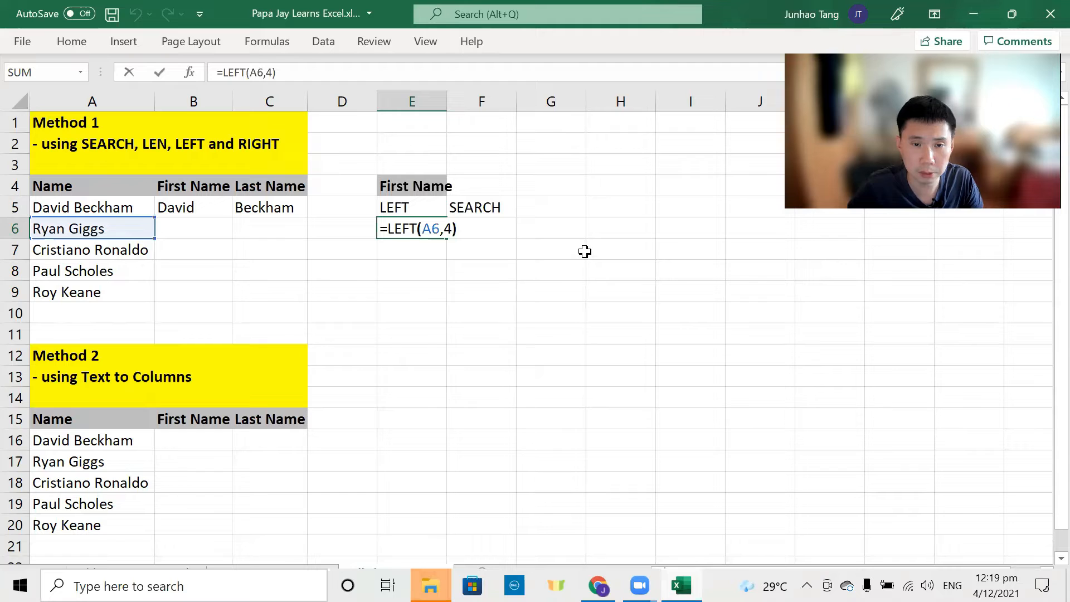
pyautogui.press('Left')
pyautogui.press('Left')
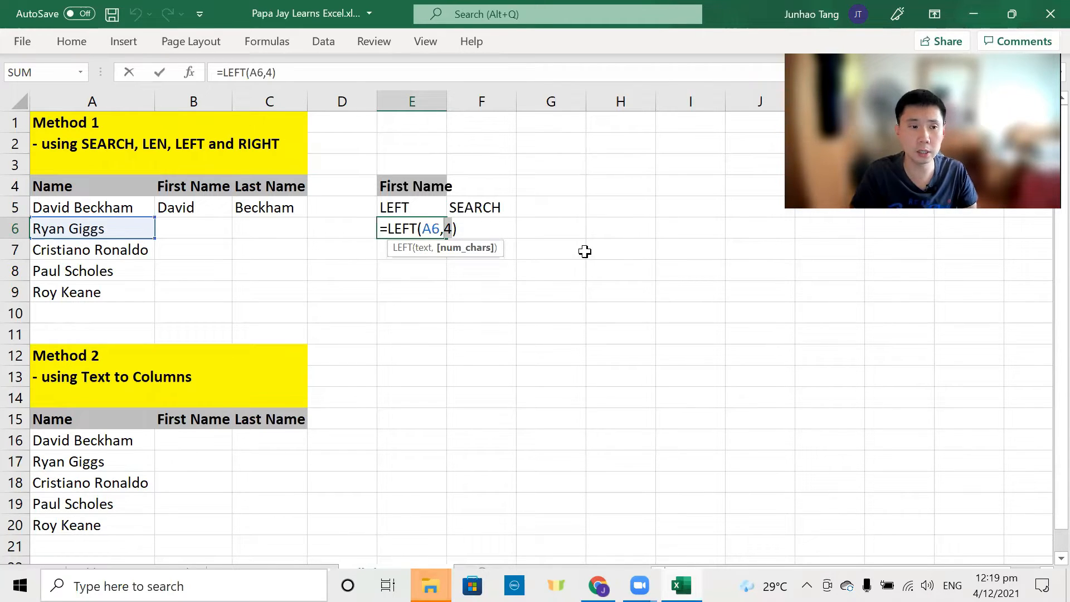
# Step: Relabel F5 as 'SEARCH for space'
pyautogui.hotkey('ctrl', 'Return')
pyautogui.press('Right')
pyautogui.press('Up')
pyautogui.press('F2')
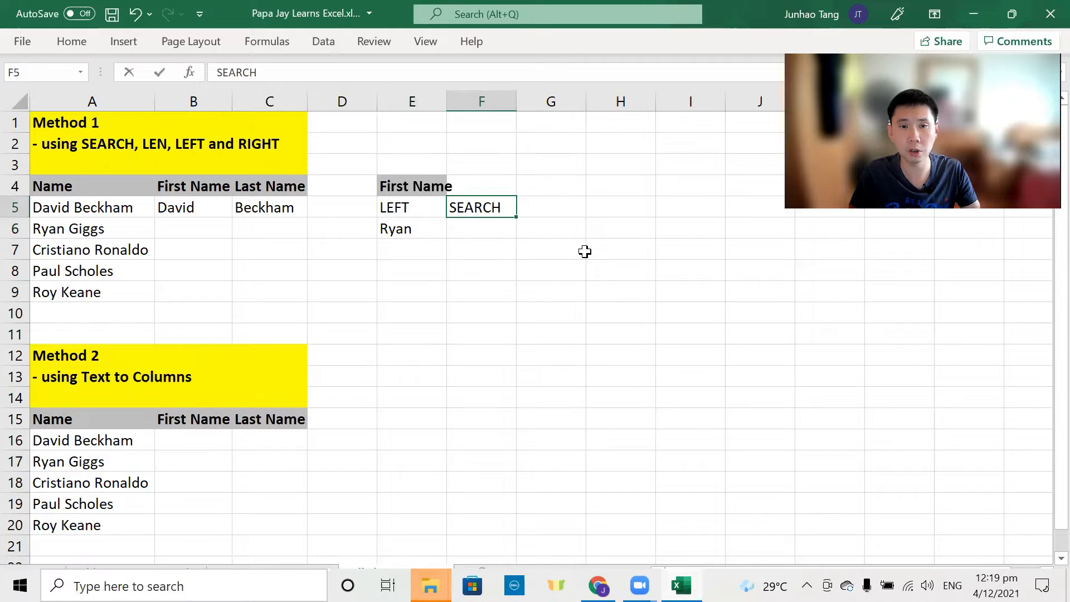
pyautogui.write('for space')
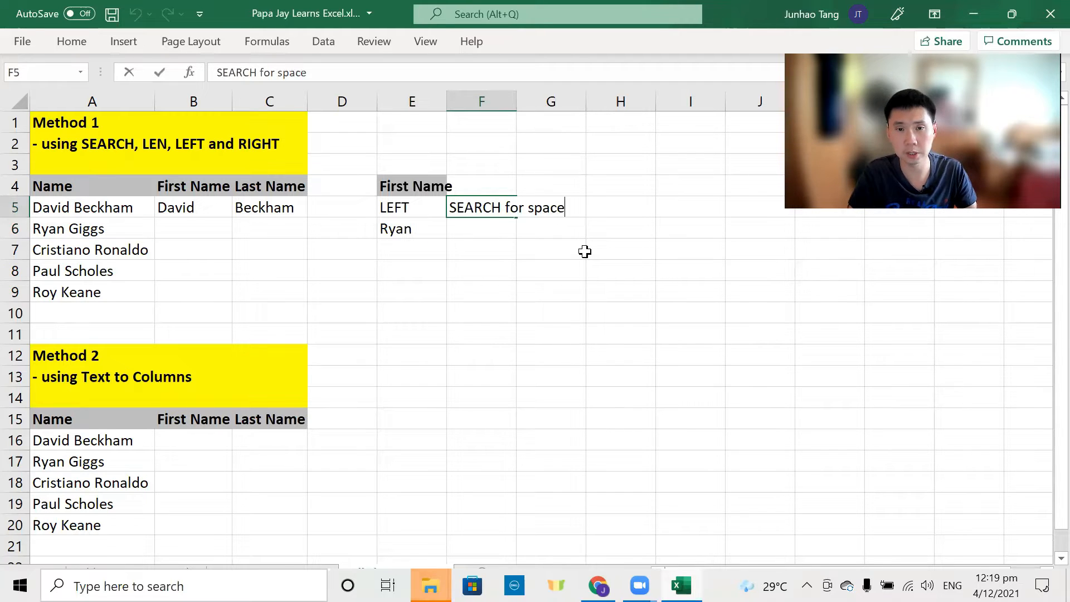
pyautogui.press('Return')
# Step: Enter =SEARCH(" ",A6) in F6, returning 5
pyautogui.write('=SRA')
pyautogui.press('BackSpace')
pyautogui.press('BackSpace')
pyautogui.write('EA')
pyautogui.press('Tab')
pyautogui.press('Left')
pyautogui.press('Left')
pyautogui.press('Left')
pyautogui.press('Left')
pyautogui.press('Left')
pyautogui.write(',')
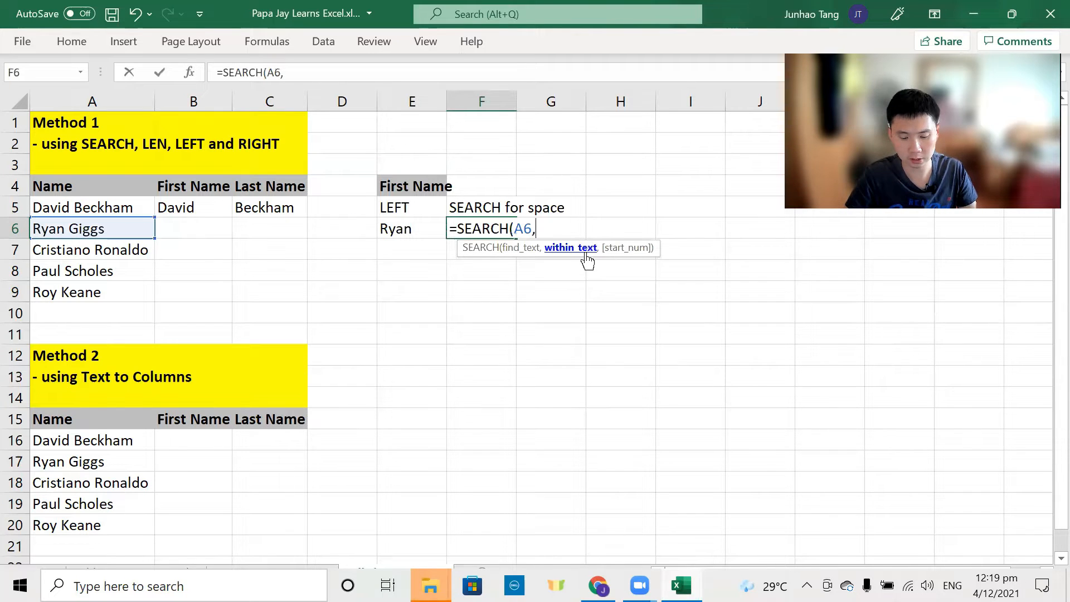
pyautogui.press('BackSpace')
pyautogui.press('BackSpace')
pyautogui.press('BackSpace')
pyautogui.press('BackSpace')
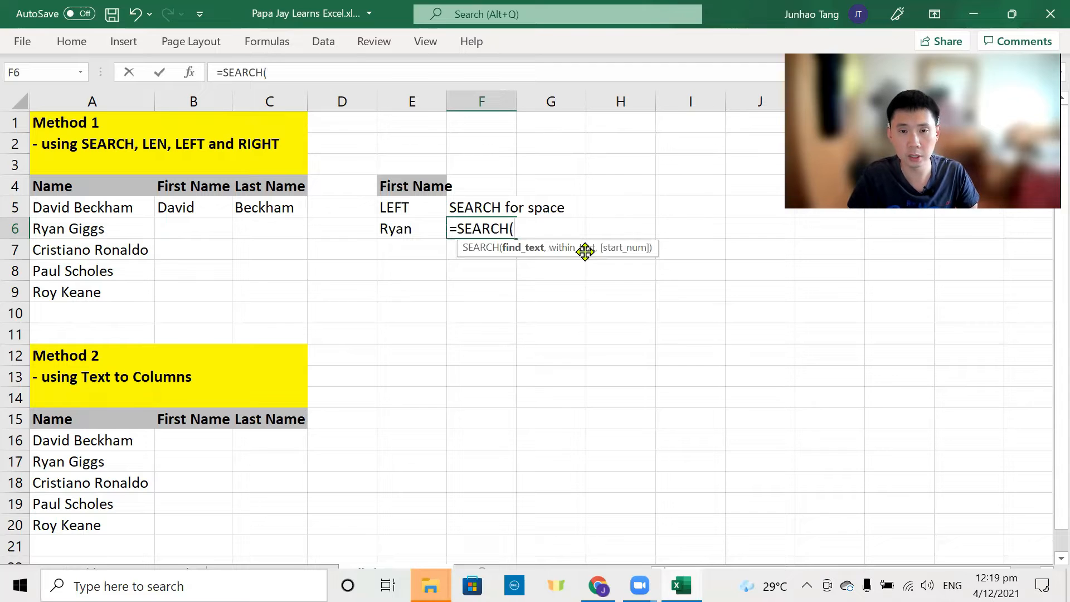
pyautogui.write('(" ",')
pyautogui.press('Left')
pyautogui.press('Left')
pyautogui.press('Left')
pyautogui.press('Left')
pyautogui.press('Left')
pyautogui.write(')')
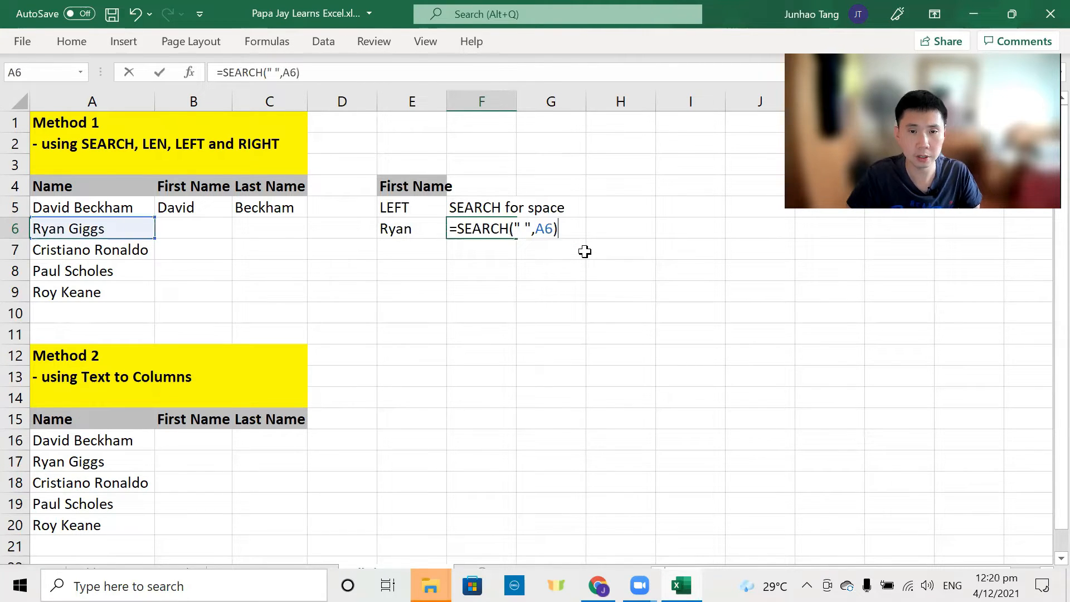
pyautogui.press('Return')
pyautogui.press('Up')
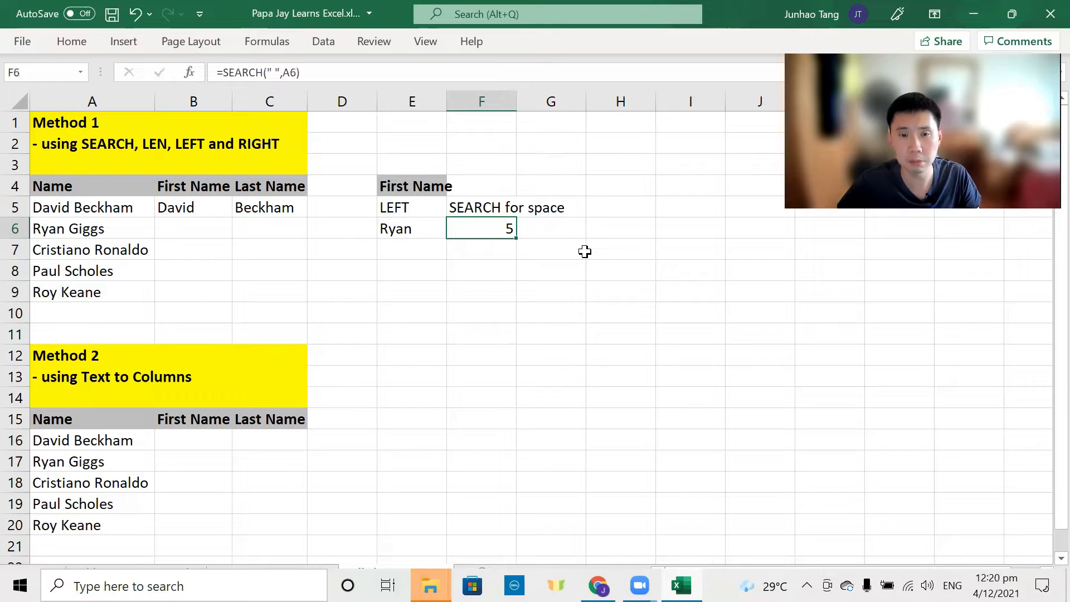
# Step: Copy E6's =LEFT(A6,4) formula into B6
pyautogui.press('Left')
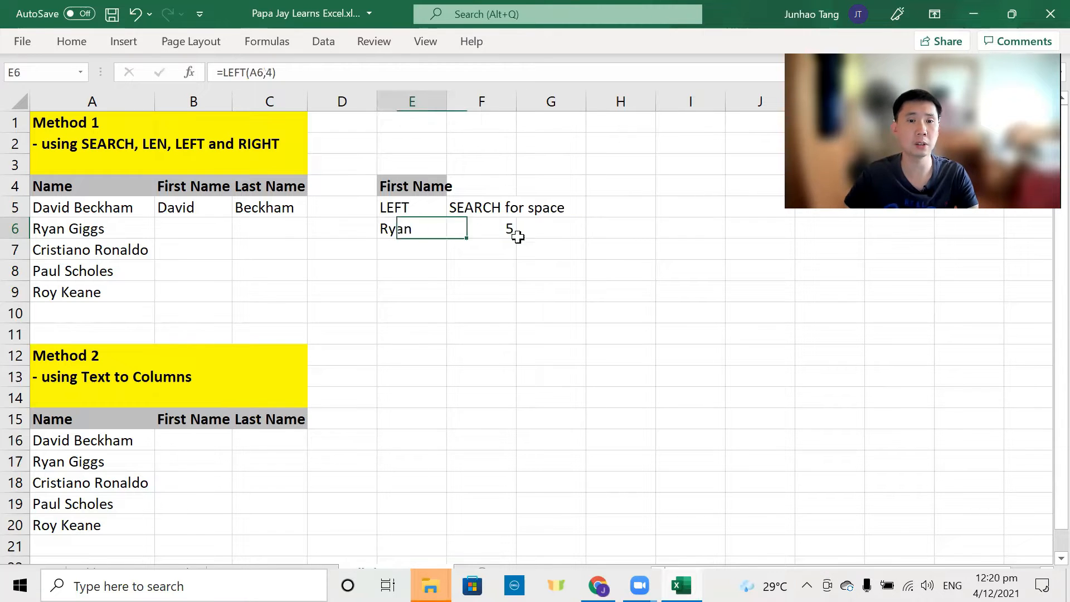
pyautogui.doubleClick(416, 232)
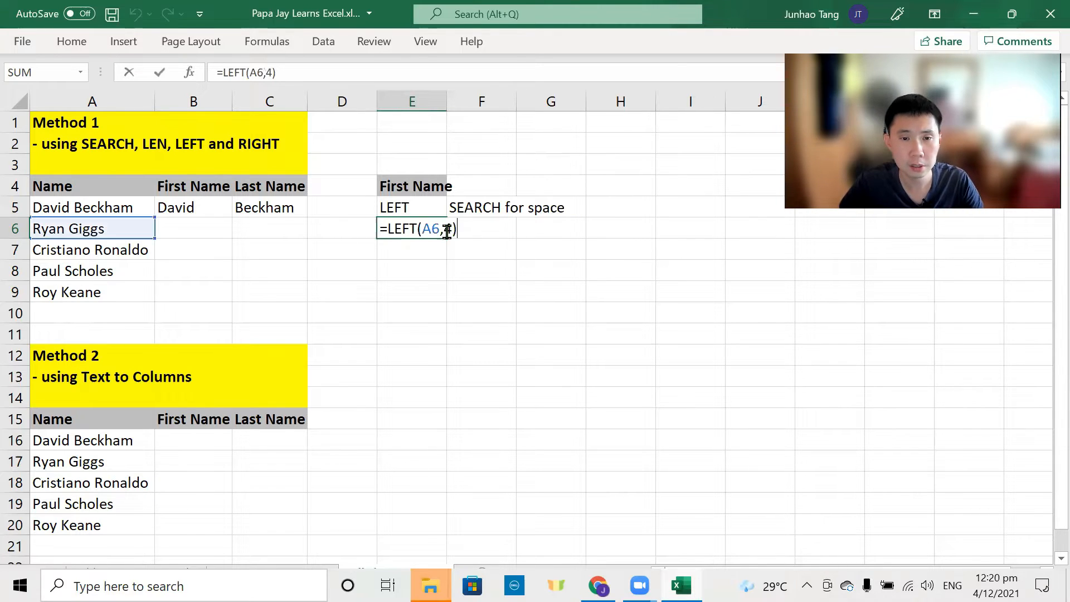
pyautogui.press('Escape')
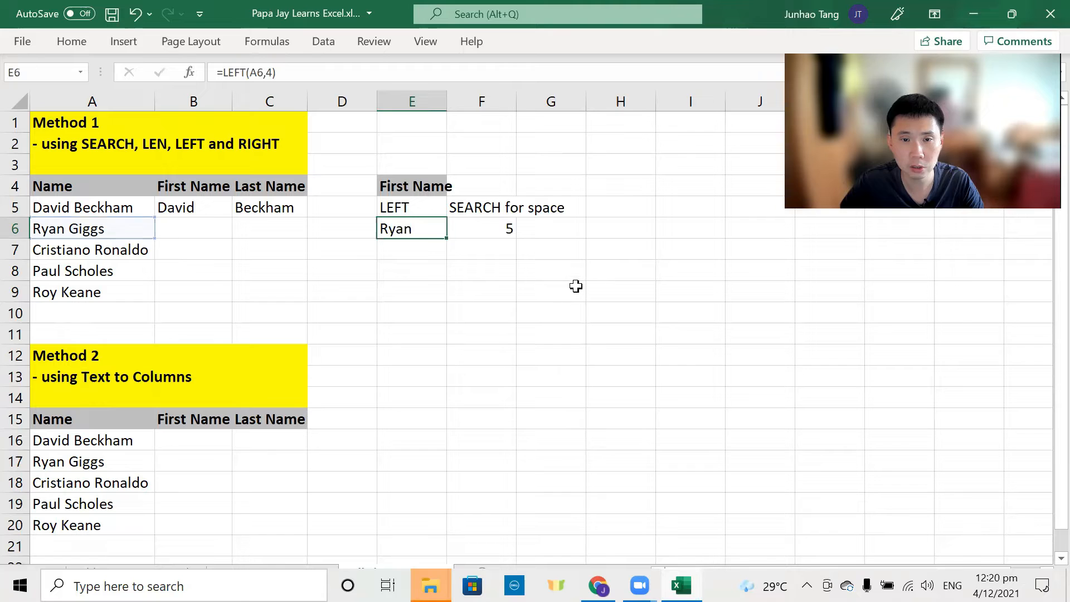
pyautogui.press('Left')
pyautogui.press('Left')
pyautogui.press('Left')
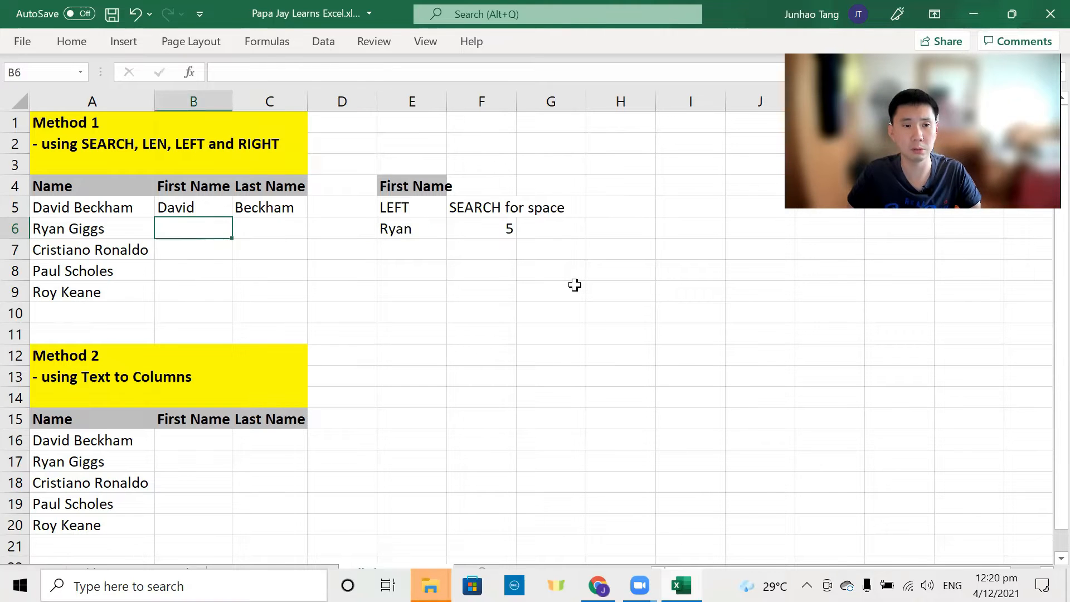
pyautogui.press('Right')
pyautogui.press('Right')
pyautogui.press('Right')
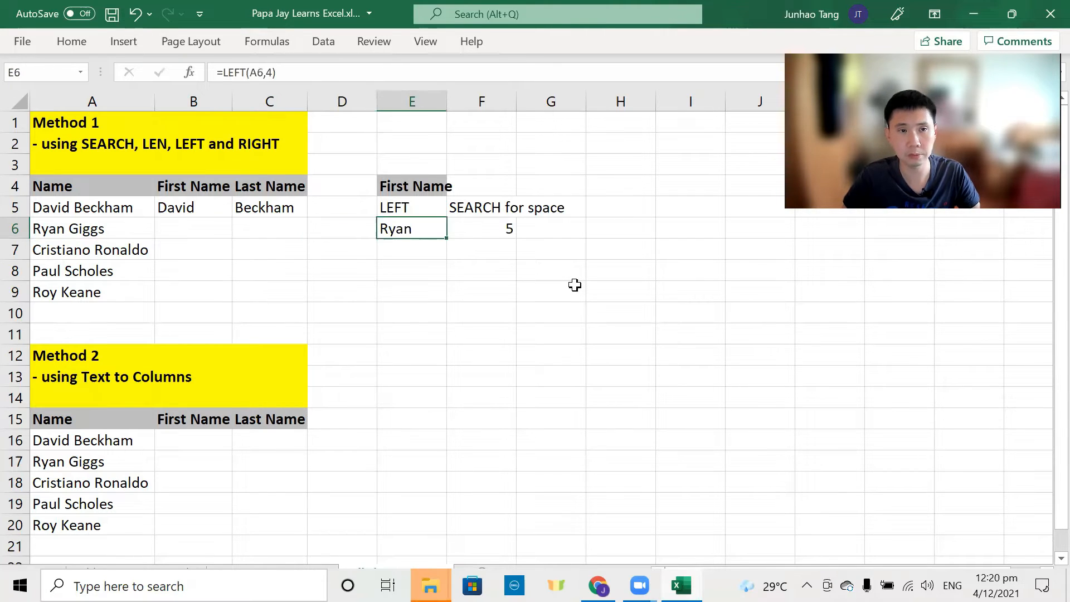
pyautogui.press('F2')
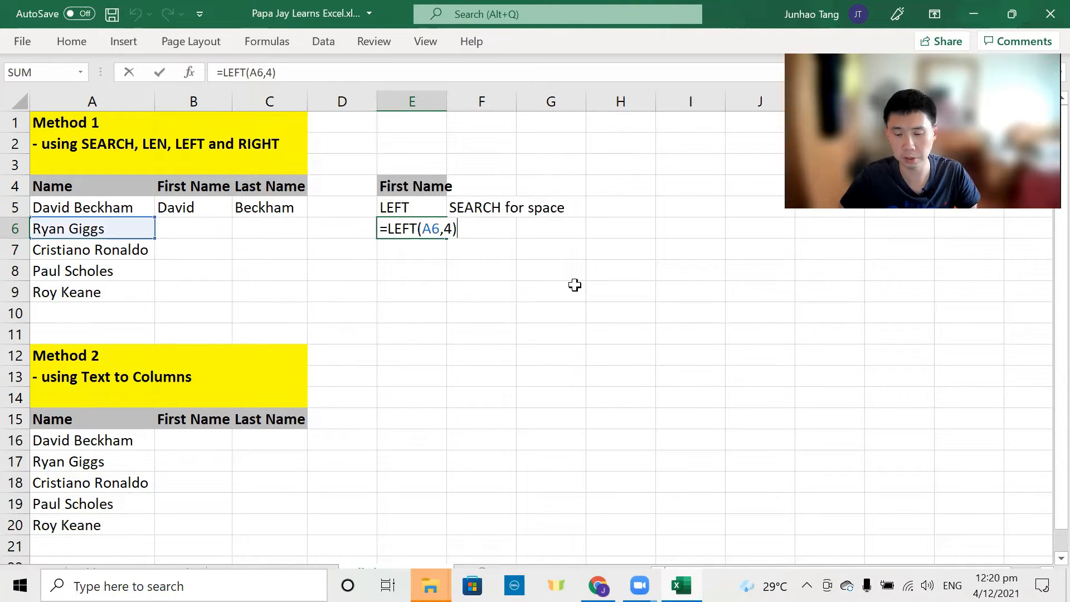
pyautogui.hotkey('shift', 'Home')
pyautogui.hotkey('ctrl', 'c')
pyautogui.press('Escape')
pyautogui.press('Left')
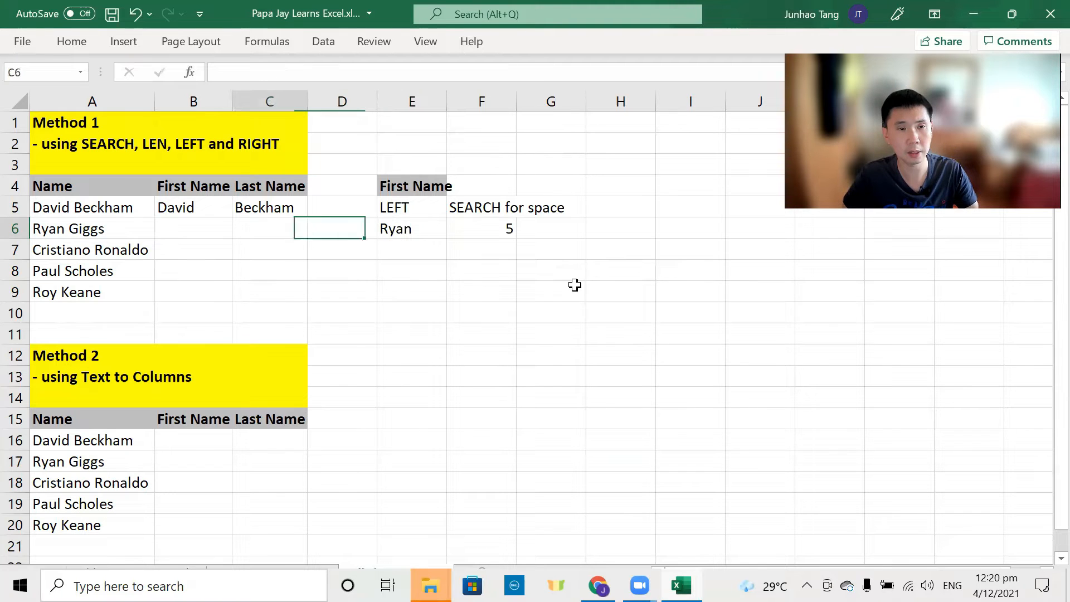
pyautogui.press('Left')
pyautogui.press('Left')
pyautogui.press('F2')
pyautogui.hotkey('ctrl', 'v')
pyautogui.press('Return')
pyautogui.press('Up')
# Step: Replace B6's fixed count 4 with the SEARCH(" ",A6) expression from F6
pyautogui.press('Right')
pyautogui.press('Right')
pyautogui.press('Right')
pyautogui.press('Right')
pyautogui.press('F2')
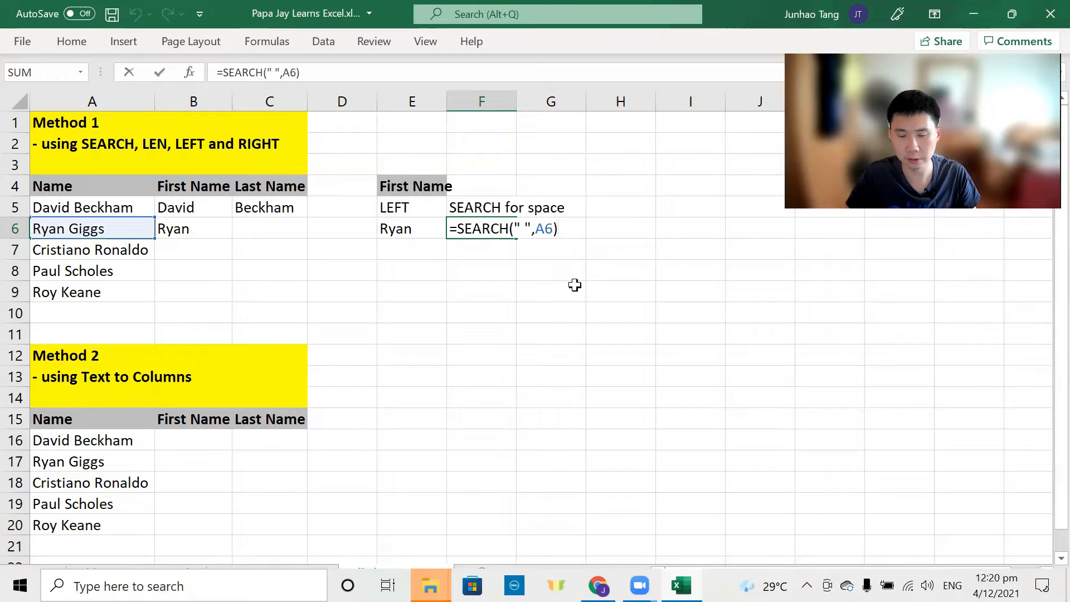
pyautogui.hotkey('shift', 'Home')
pyautogui.hotkey('shift', 'Right')
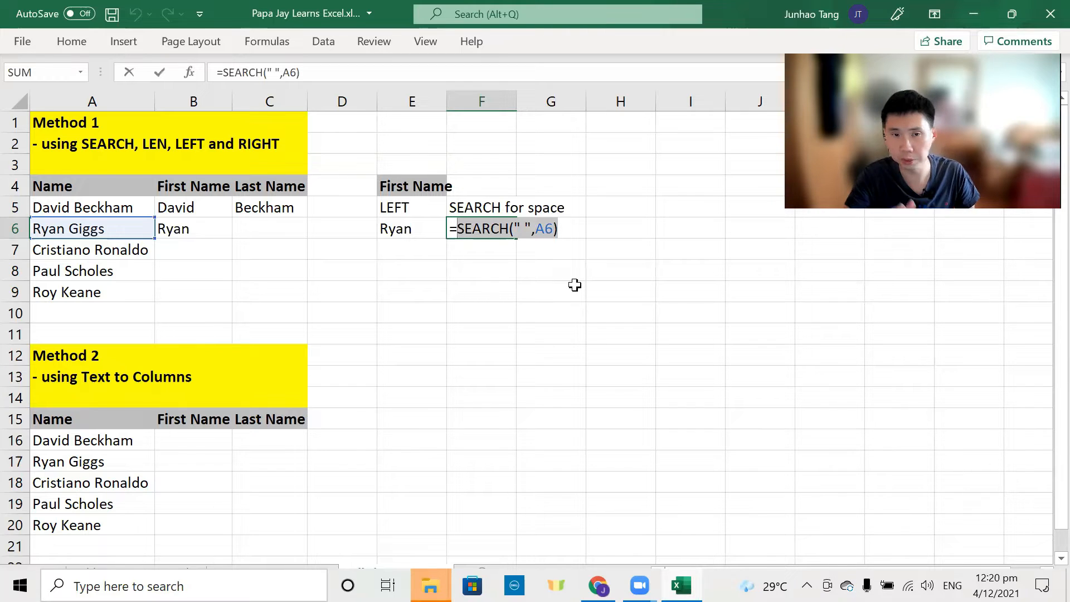
pyautogui.press('Escape')
pyautogui.press('Left')
pyautogui.press('Left')
pyautogui.press('Left')
pyautogui.press('Left')
pyautogui.press('F2')
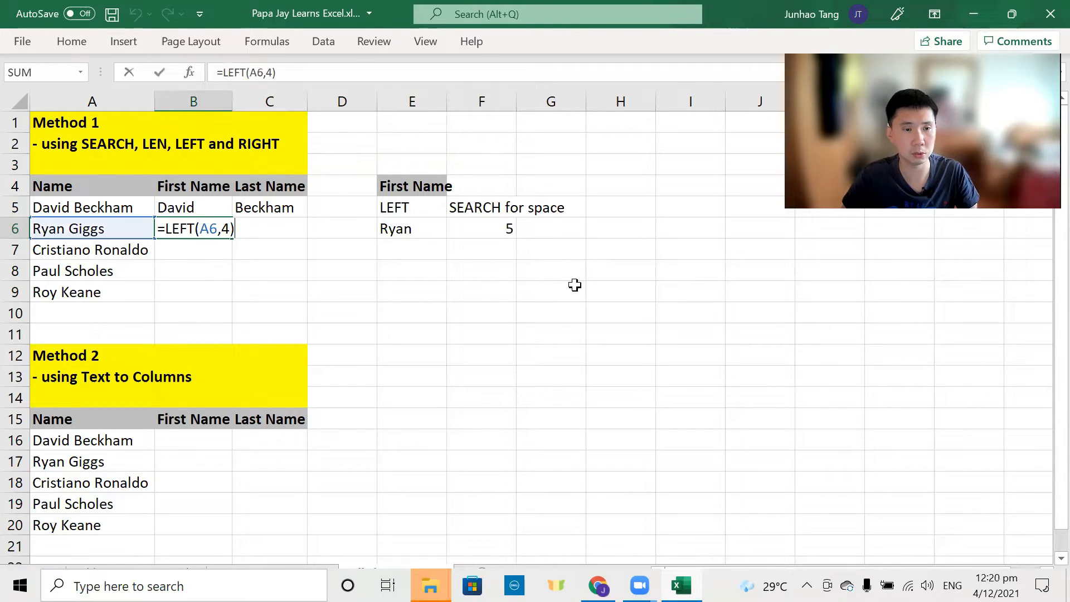
pyautogui.press('Left')
pyautogui.press('BackSpace')
pyautogui.hotkey('ctrl', 'v')
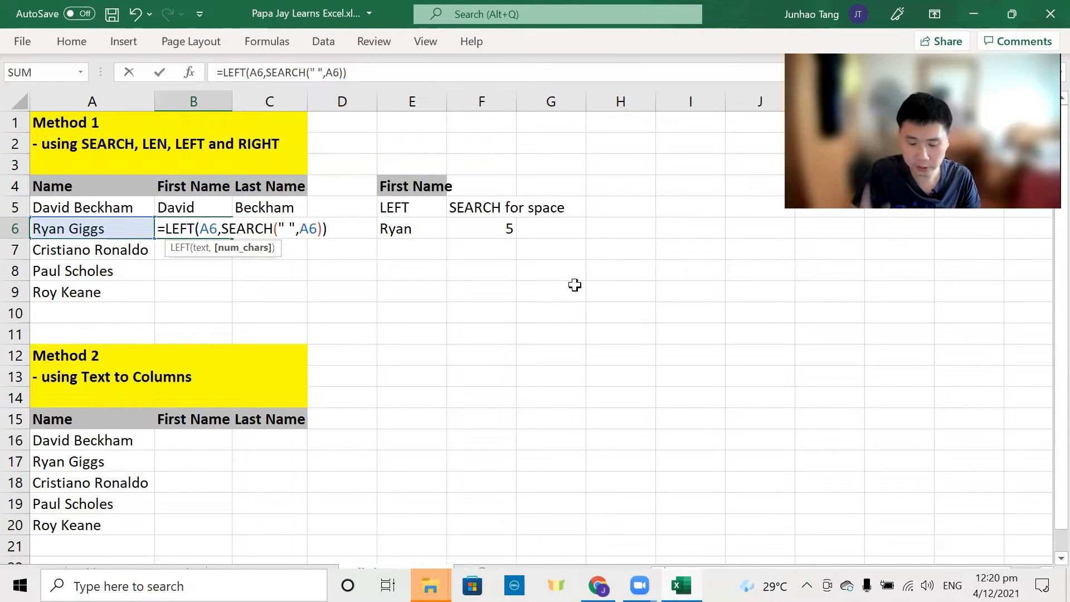
pyautogui.press('Return')
# Step: Append -1 so B6 reads =LEFT(A6,SEARCH(" ",A6)-1), returning Ryan
pyautogui.press('Up')
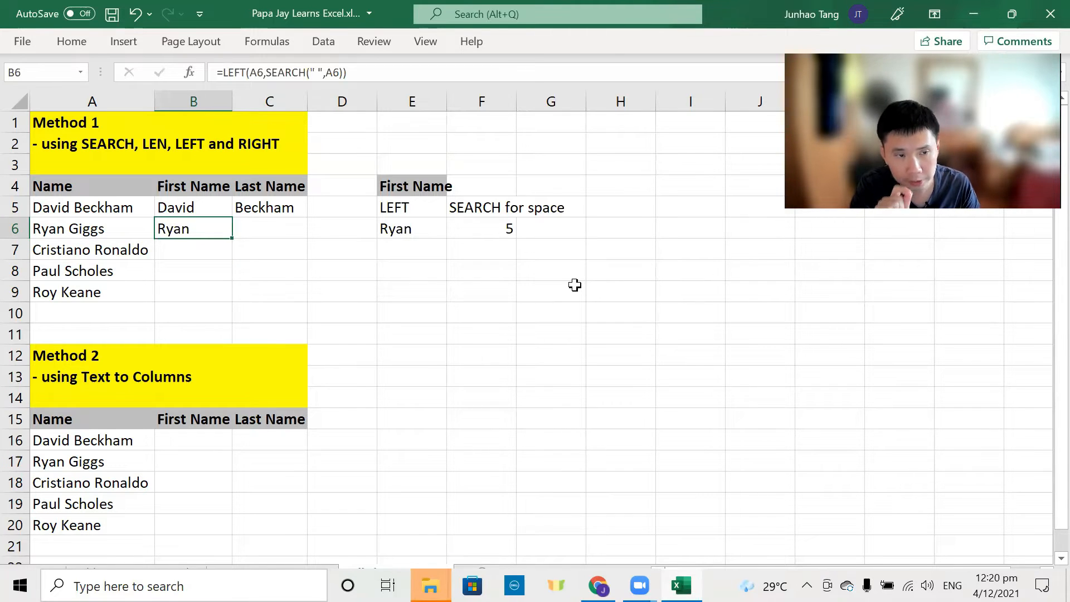
pyautogui.press('F2')
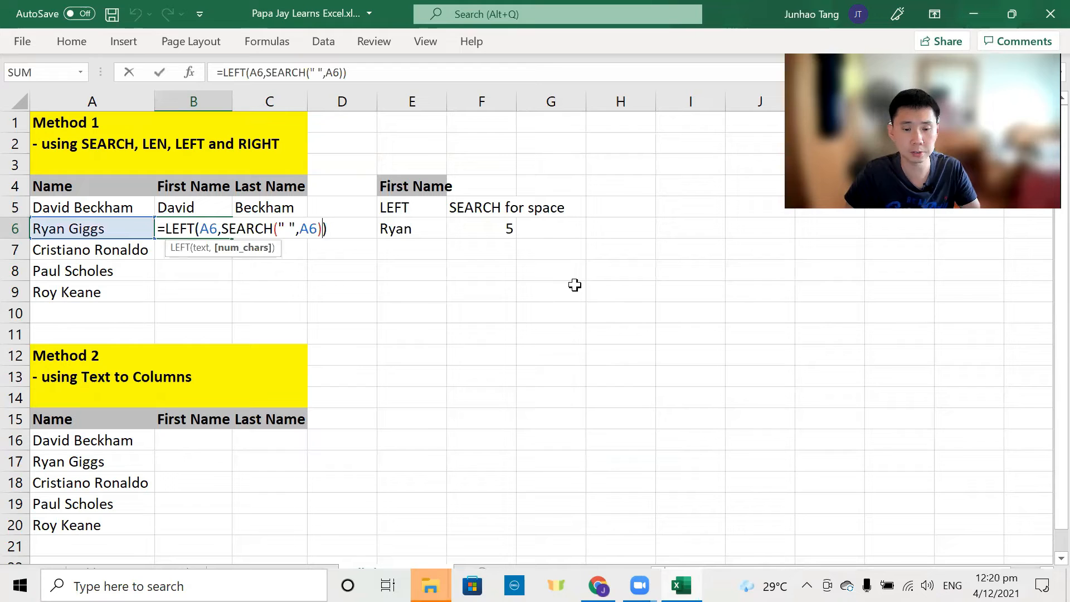
pyautogui.write('-1')
pyautogui.press('Return')
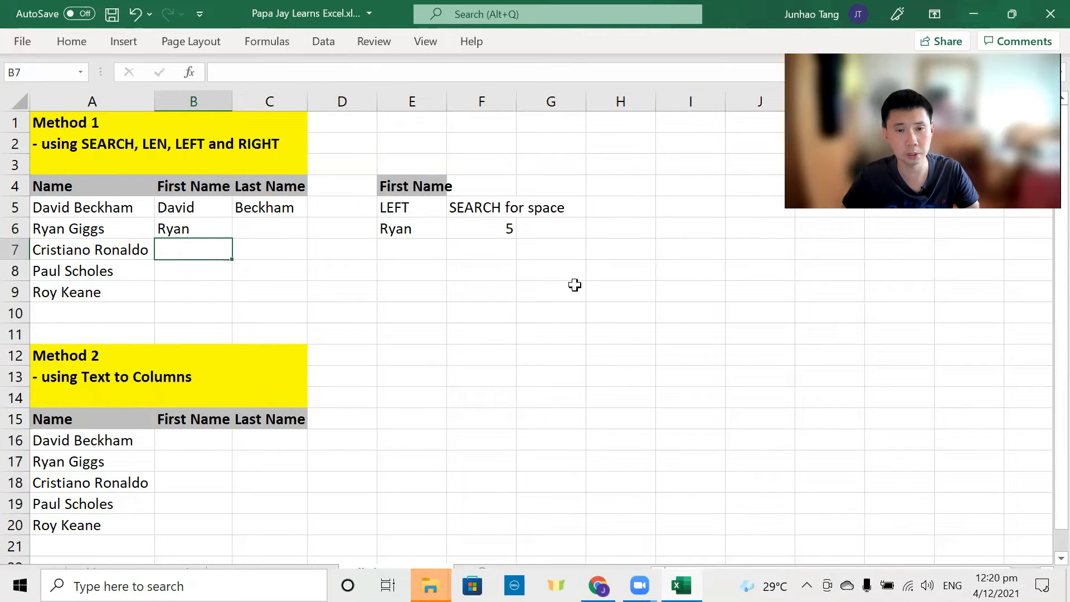
pyautogui.press('Up')
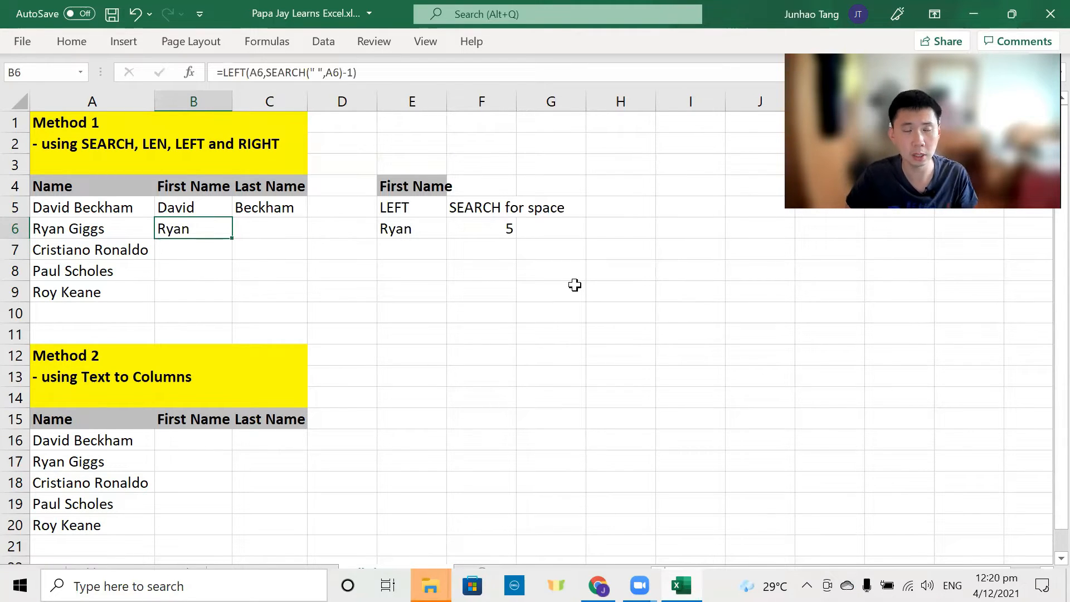
pyautogui.press('Right')
pyautogui.press('Right')
pyautogui.press('Right')
pyautogui.press('Right')
pyautogui.press('Right')
pyautogui.press('Right')
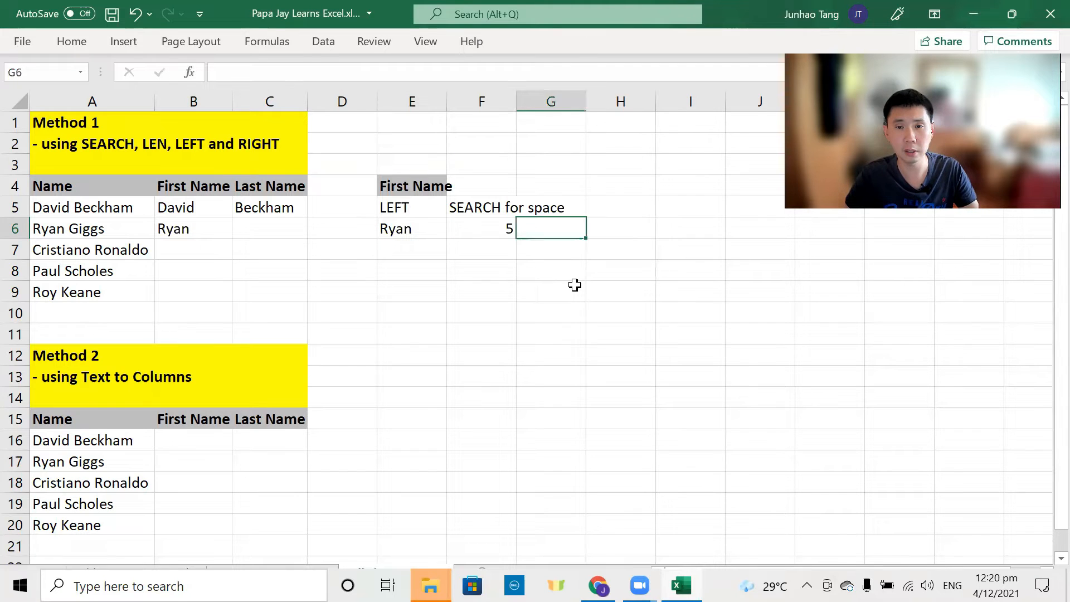
pyautogui.press('Up')
pyautogui.press('Up')
pyautogui.press('Up')
# Step: Add a Last Name heading in H4 and a RIGHT label in H5
pyautogui.press('Down')
pyautogui.write('L')
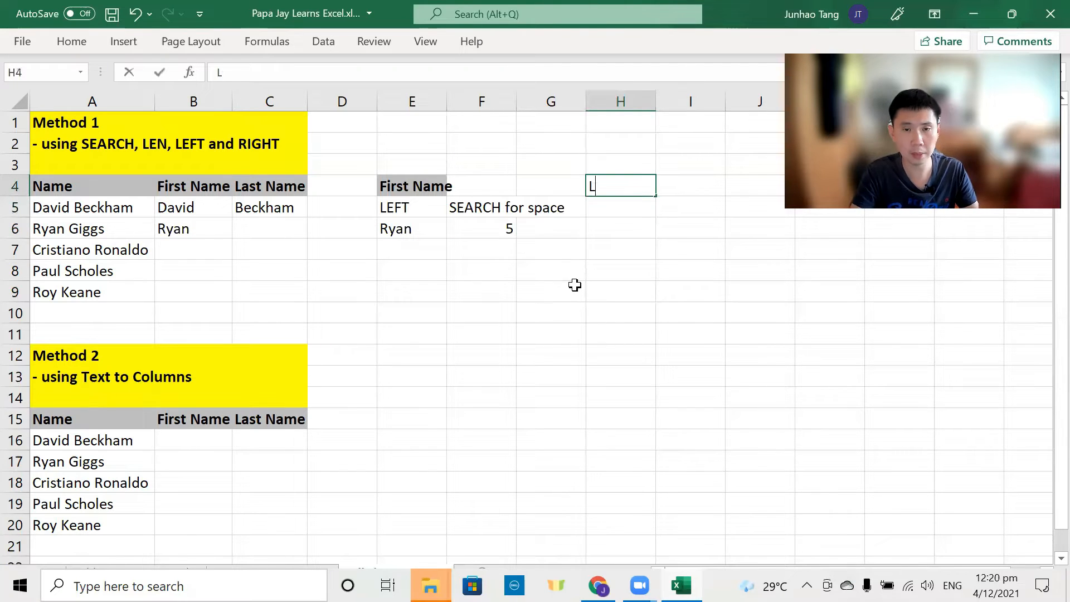
pyautogui.write('ast Name')
pyautogui.press('Return')
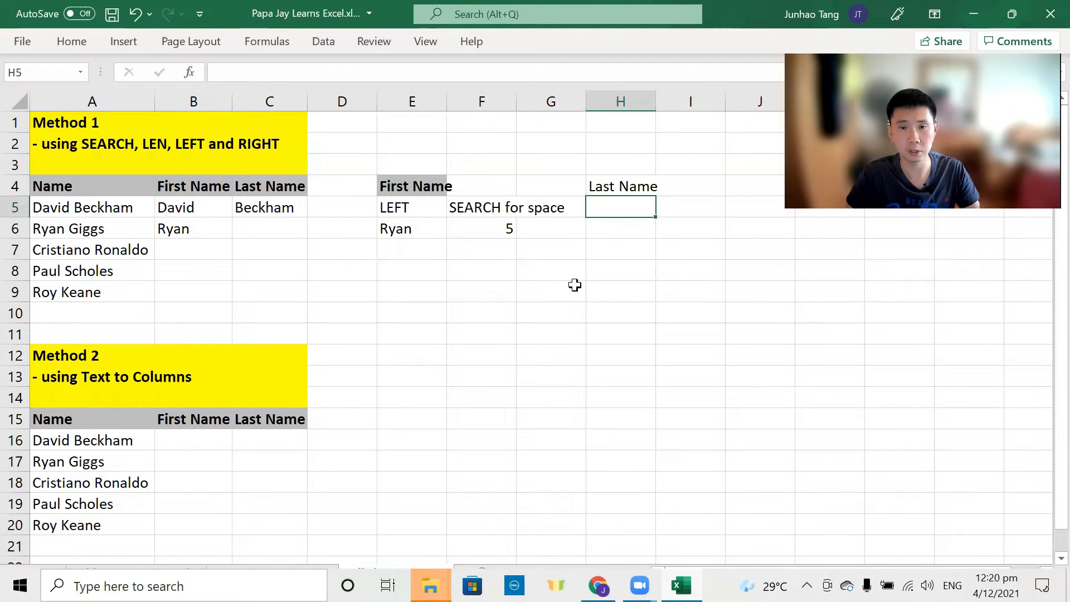
pyautogui.write('RIGHT')
pyautogui.press('Return')
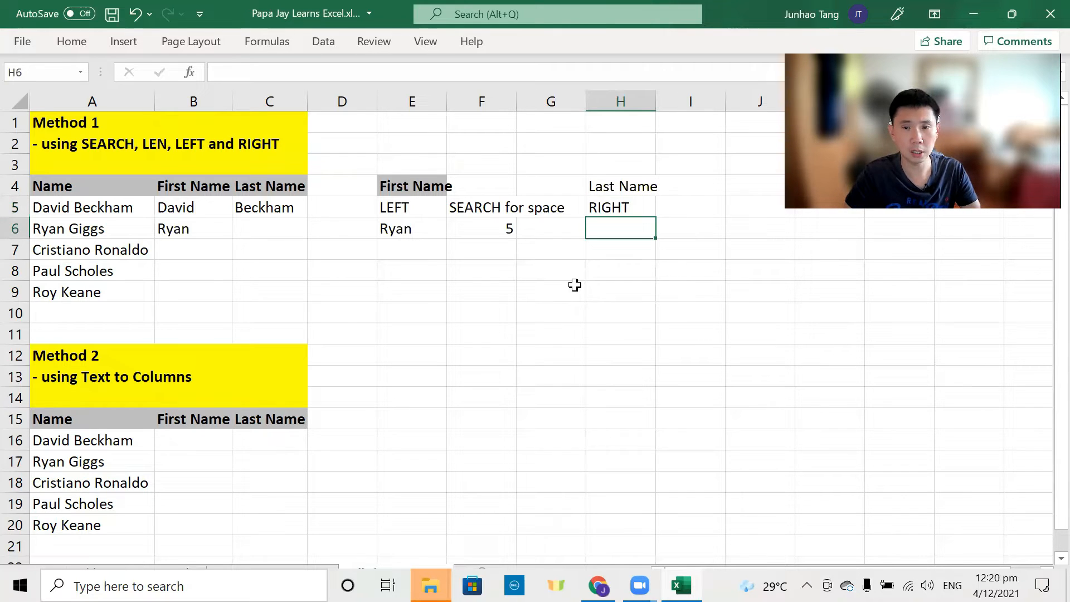
# Step: Enter =RIGHT(A6,5) in H6, returning Giggs
pyautogui.write('=RIGHT(')
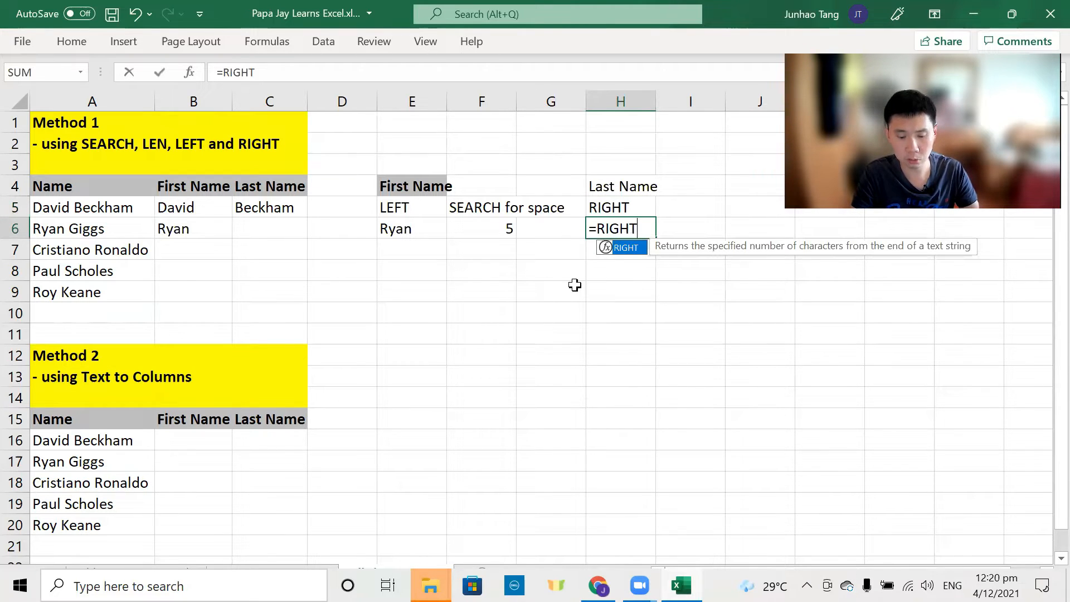
pyautogui.press('Left')
pyautogui.press('Left')
pyautogui.press('Left')
pyautogui.press('Left')
pyautogui.press('Left')
pyautogui.press('Left')
pyautogui.press('Left')
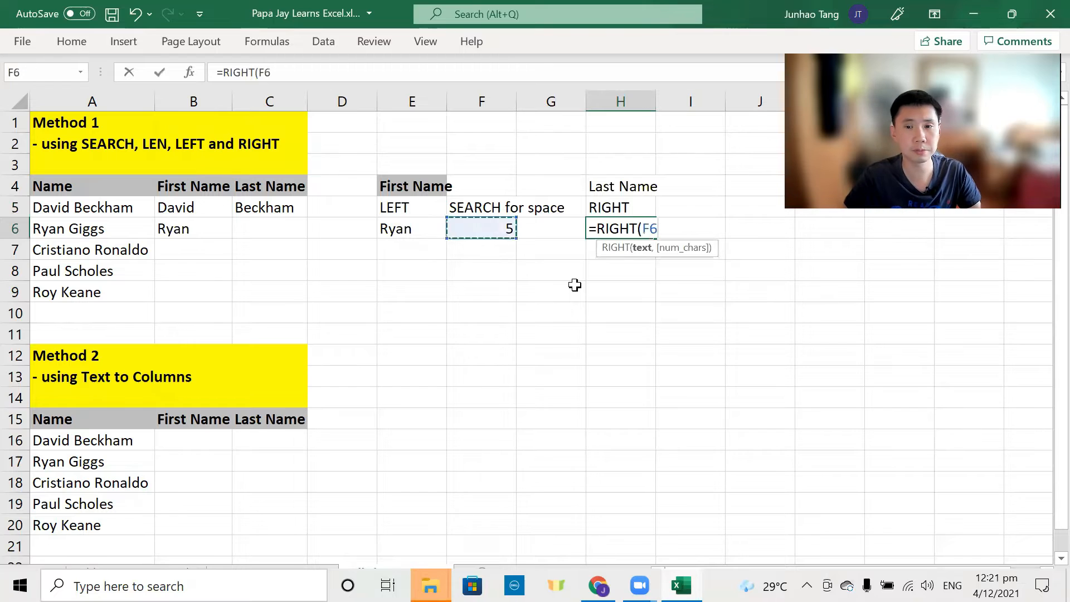
pyautogui.write(',')
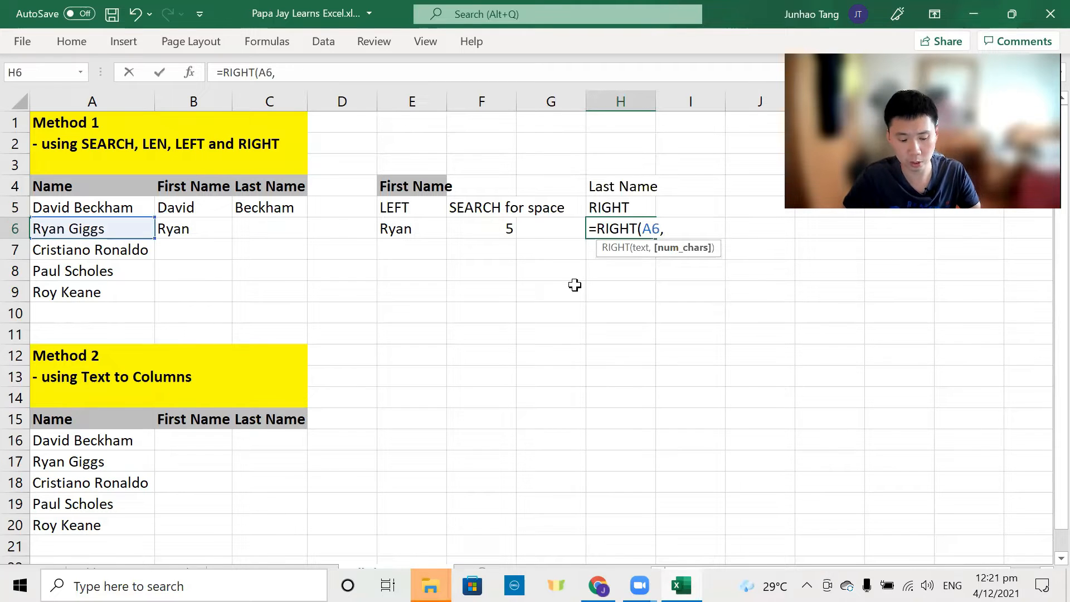
pyautogui.write('5')
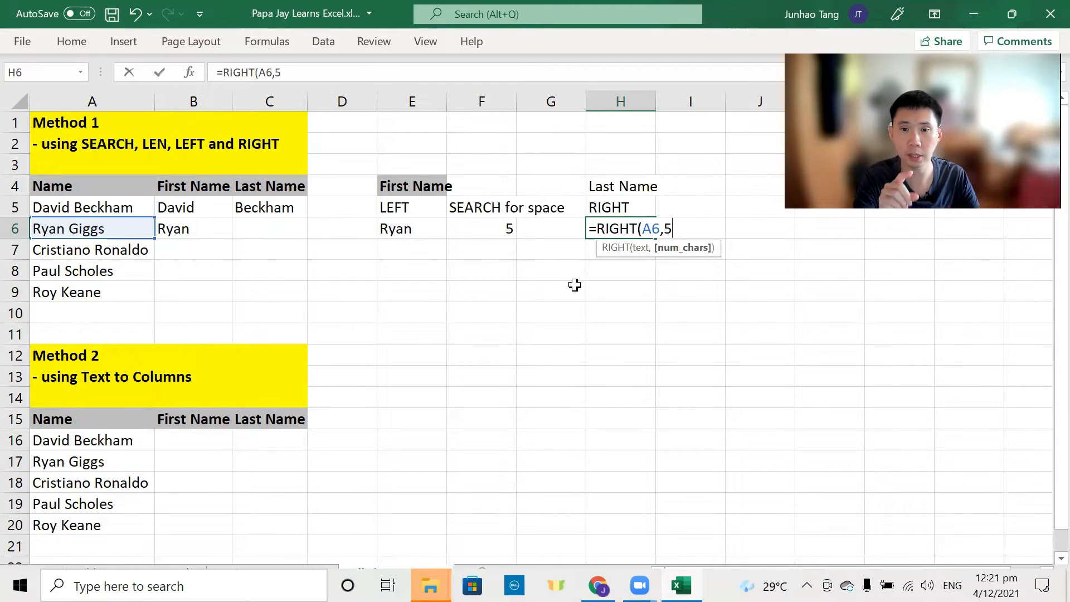
pyautogui.write(')')
pyautogui.press('Return')
pyautogui.press('Up')
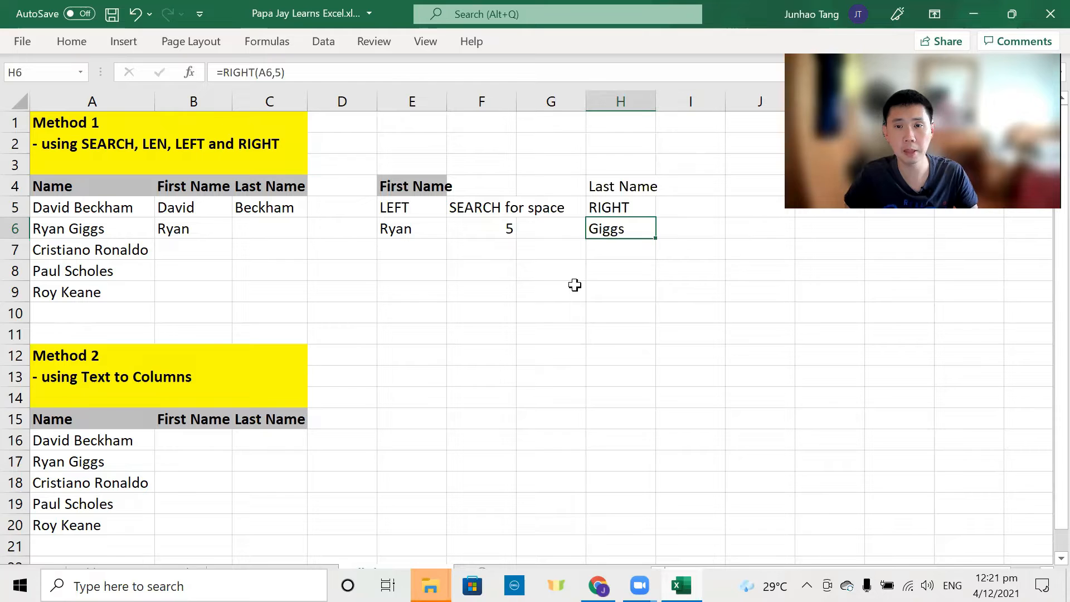
# Step: Auto-fit column H to its contents
pyautogui.hotkey('ctrl', 'space')
pyautogui.hotkey('alt', 'h')
pyautogui.press('o')
pyautogui.press('i')
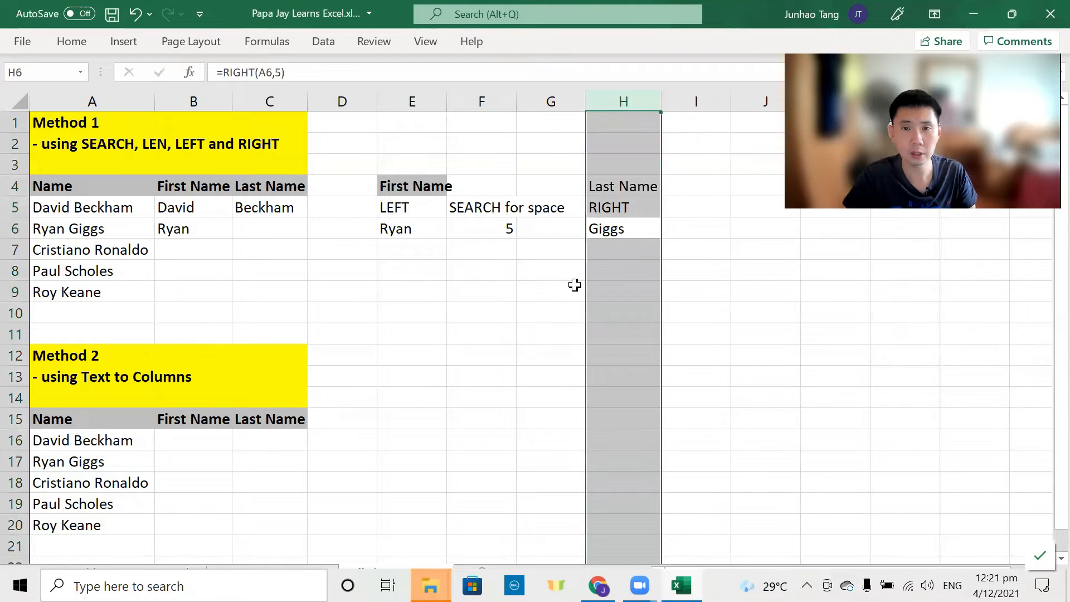
pyautogui.press('Right')
pyautogui.press('Up')
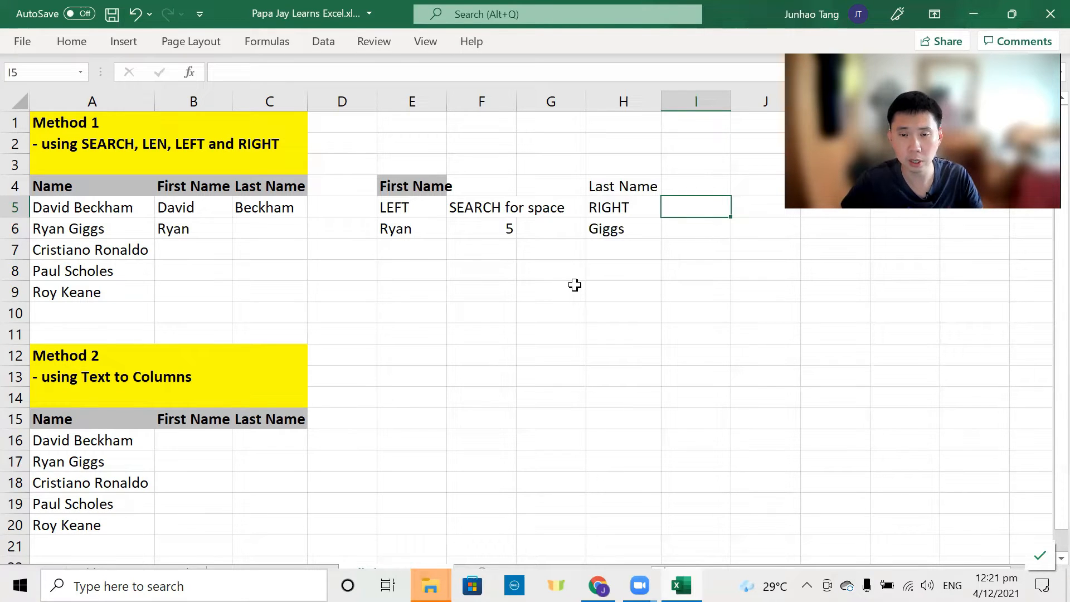
# Step: Reopen H6's formula to highlight its character count 5
pyautogui.press('Left')
pyautogui.press('Down')
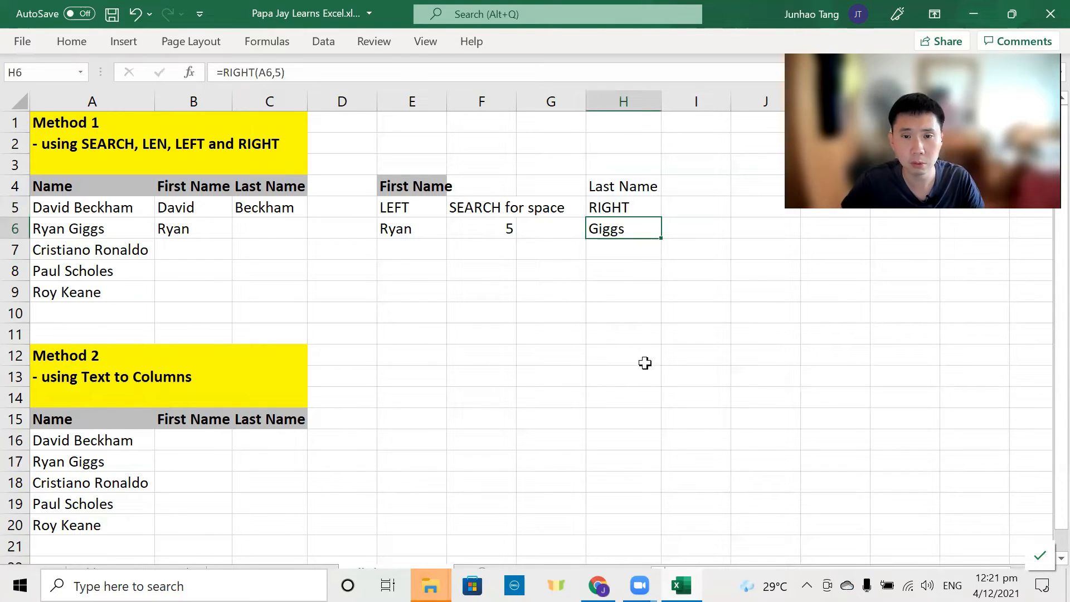
pyautogui.press('F2')
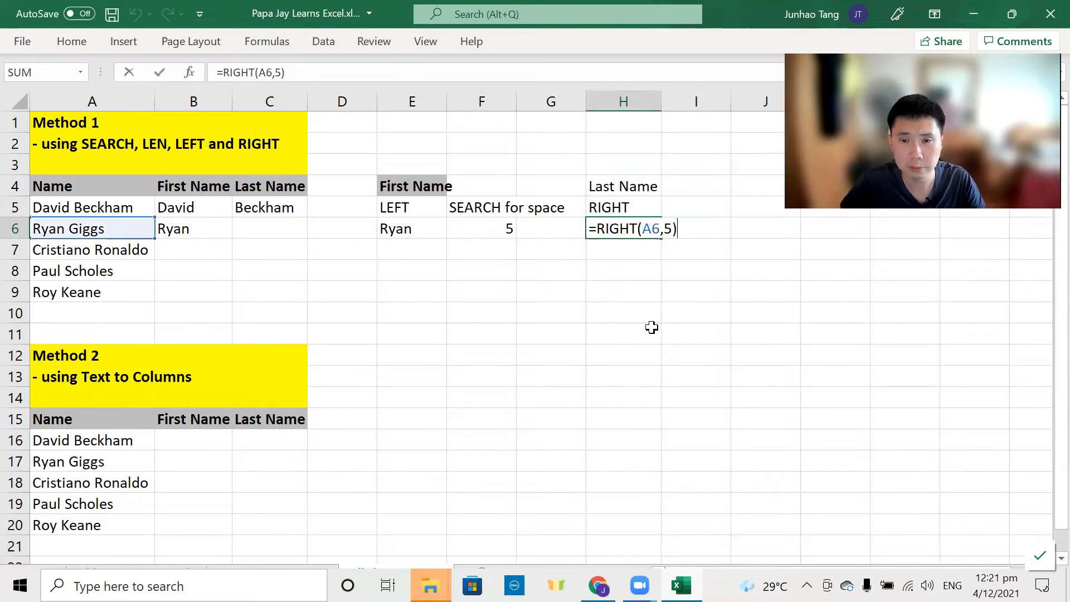
pyautogui.doubleClick(667, 230)
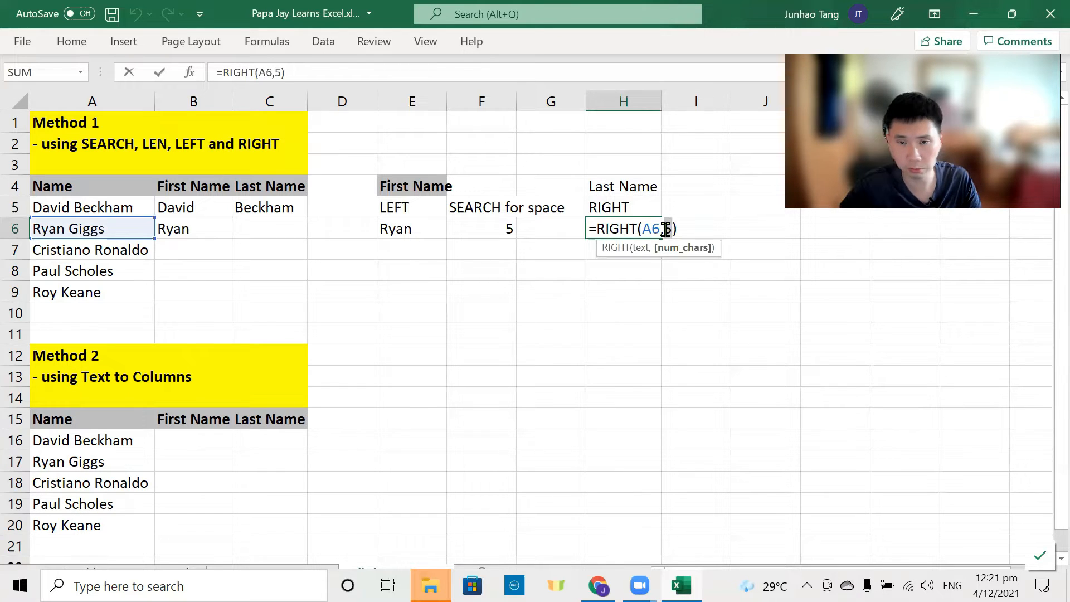
pyautogui.press('Escape')
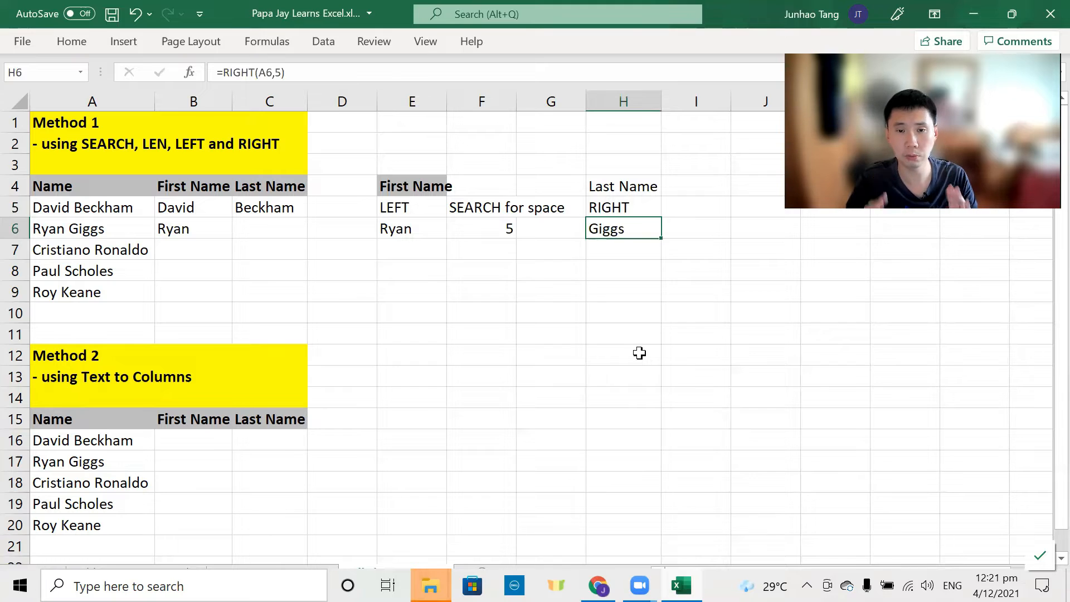
pyautogui.press('Right')
# Step: Add a Length of Name header in I5 and auto-fit column I
pyautogui.press('Up')
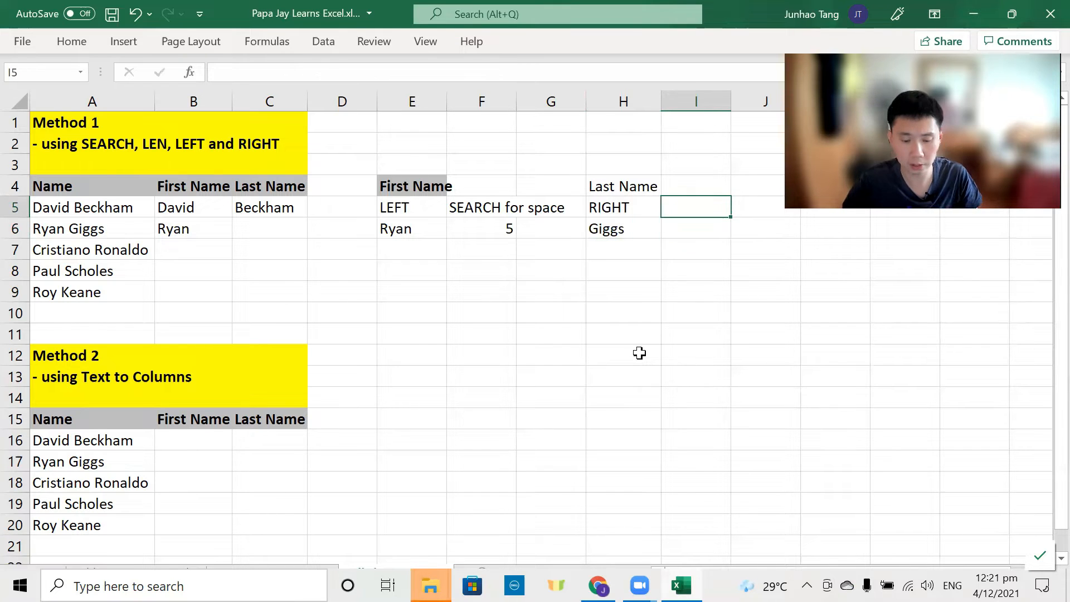
pyautogui.write('Len')
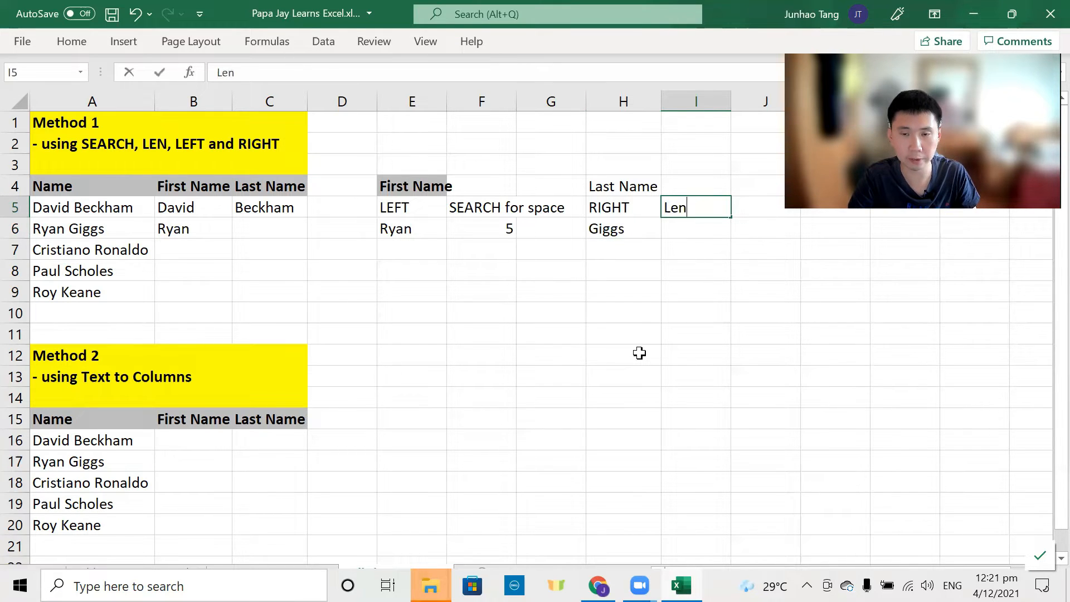
pyautogui.write('gth of Name')
pyautogui.press('Return')
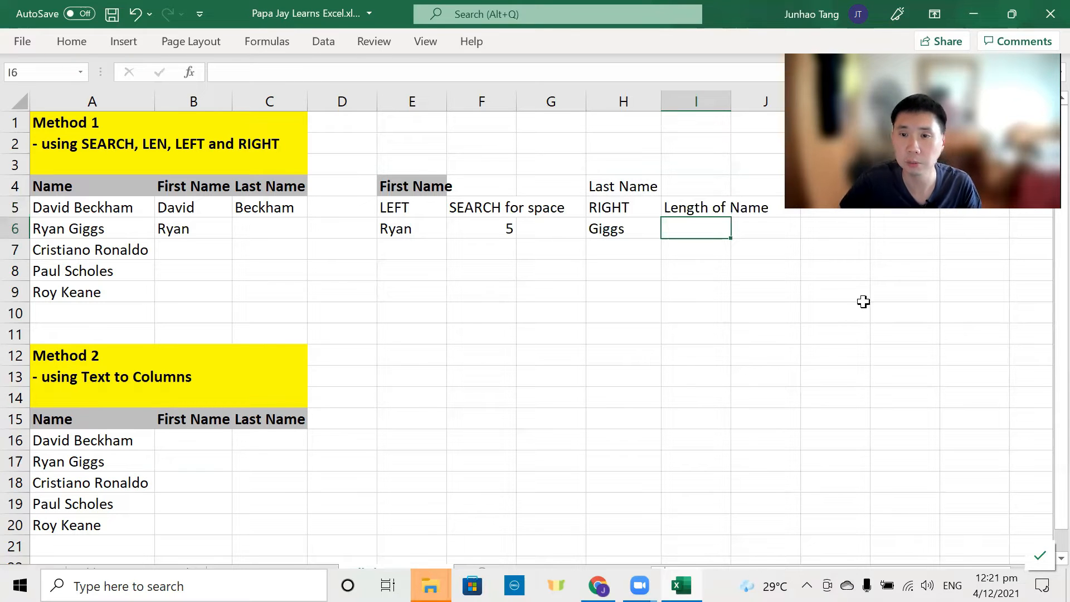
pyautogui.click(688, 264)
pyautogui.scroll(-1, 688, 263)
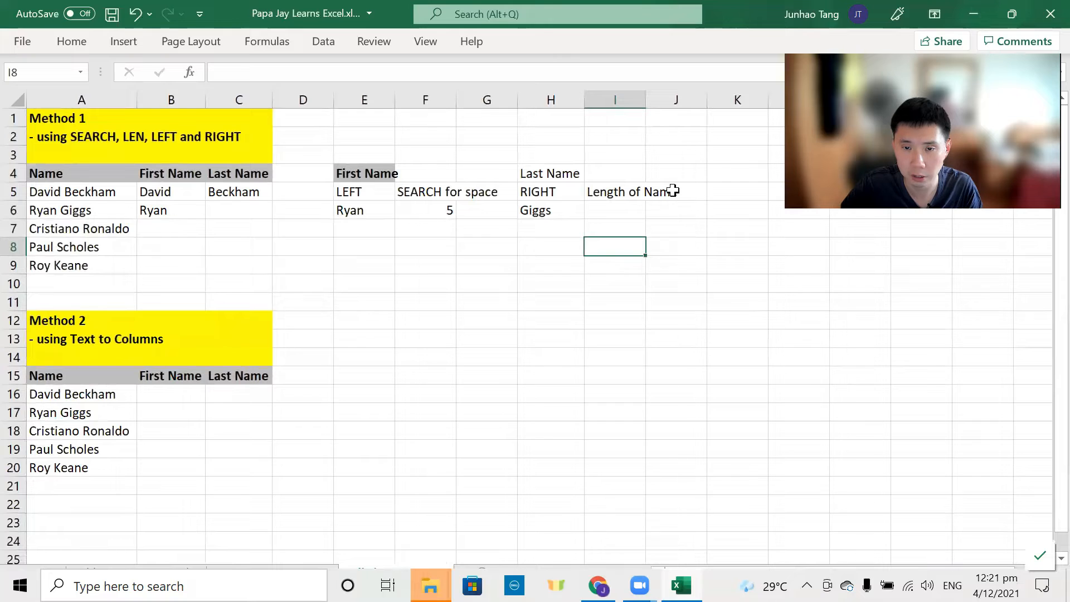
pyautogui.hotkey('ctrl', 'space')
pyautogui.hotkey('alt', 'h')
pyautogui.press('o')
pyautogui.press('i')
pyautogui.press('Up')
pyautogui.press('Up')
# Step: Enter =LEN(A6) in I6, returning 10
pyautogui.write('=len')
pyautogui.press('Tab')
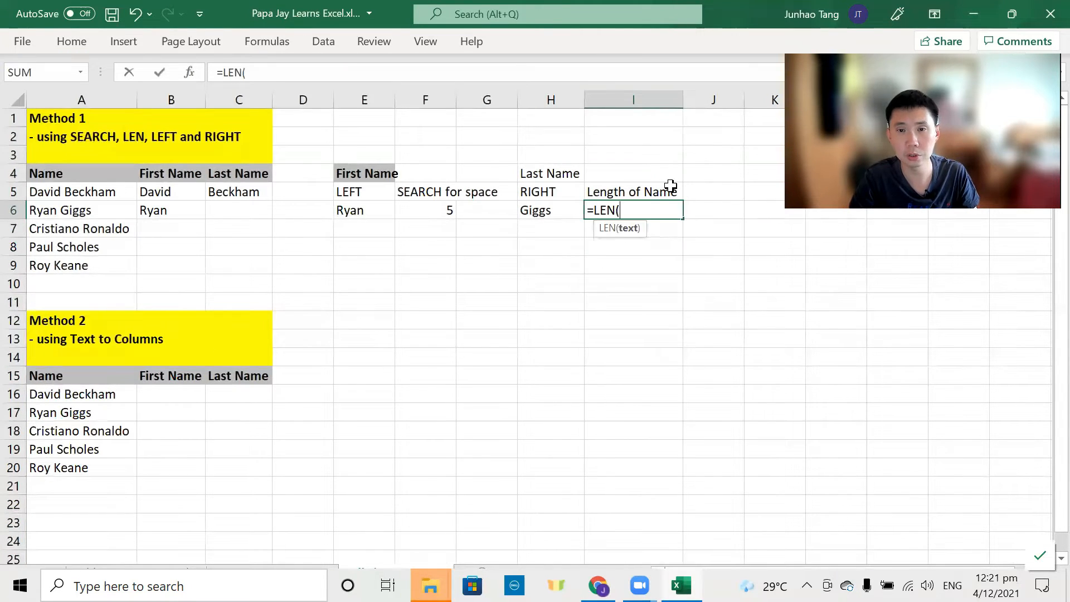
pyautogui.press('Left')
pyautogui.press('Left')
pyautogui.press('Left')
pyautogui.press('Left')
pyautogui.press('Left')
pyautogui.press('Left')
pyautogui.press('Left')
pyautogui.press('Left')
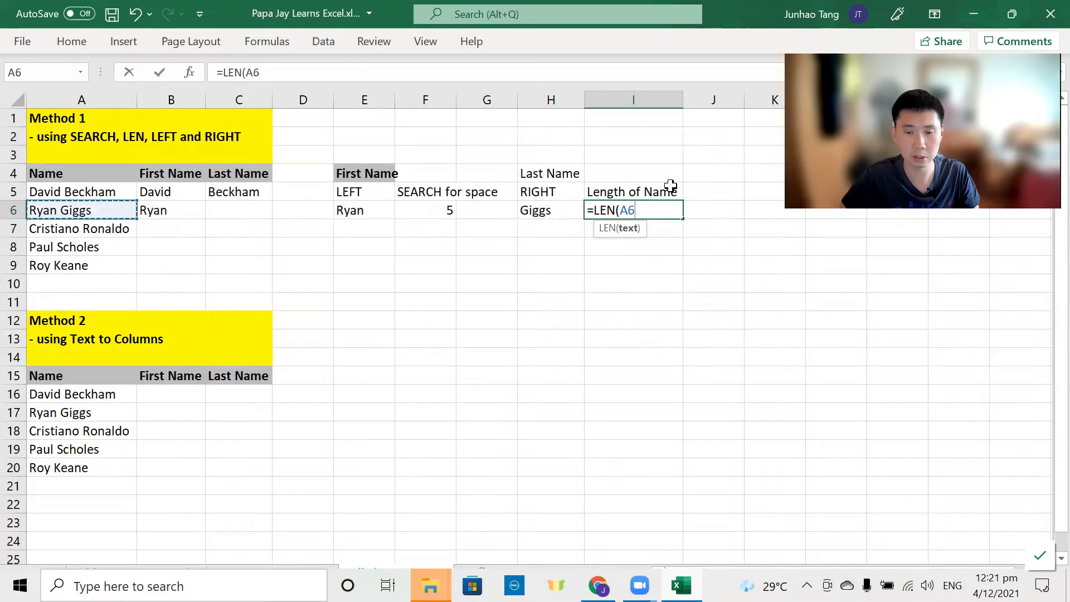
pyautogui.press('Return')
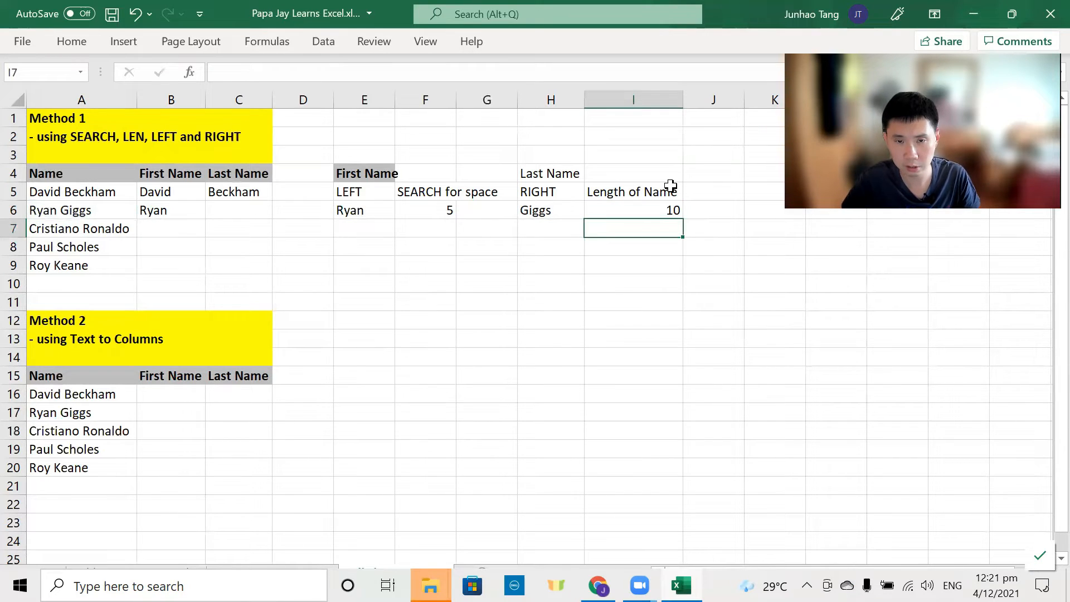
pyautogui.press('Up')
pyautogui.press('Right')
# Step: Add a 'SEARCH for space' header in J5 and auto-fit column J
pyautogui.press('Up')
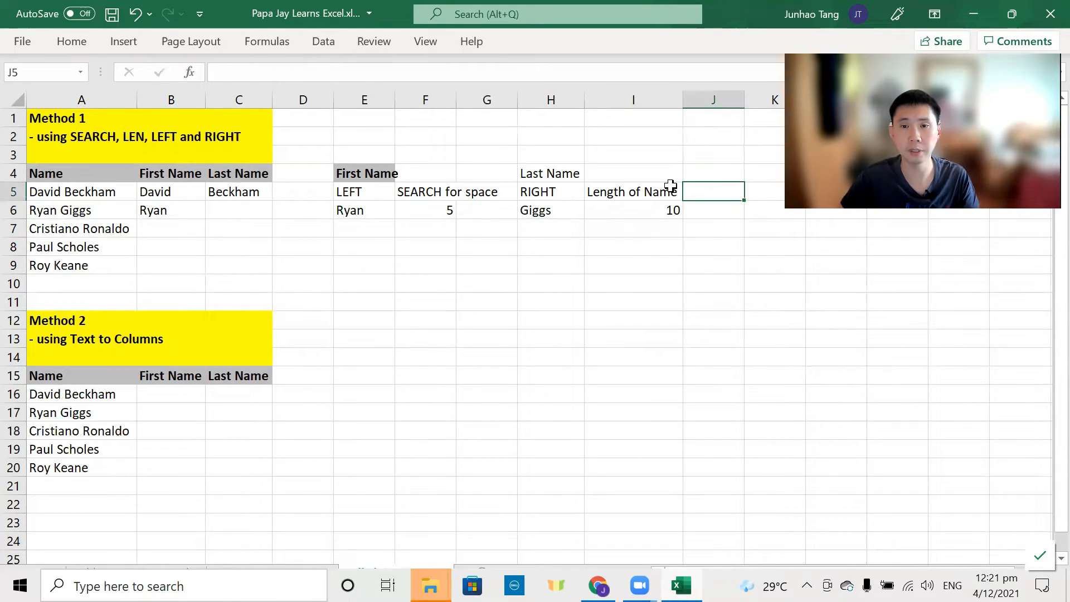
pyautogui.write('se')
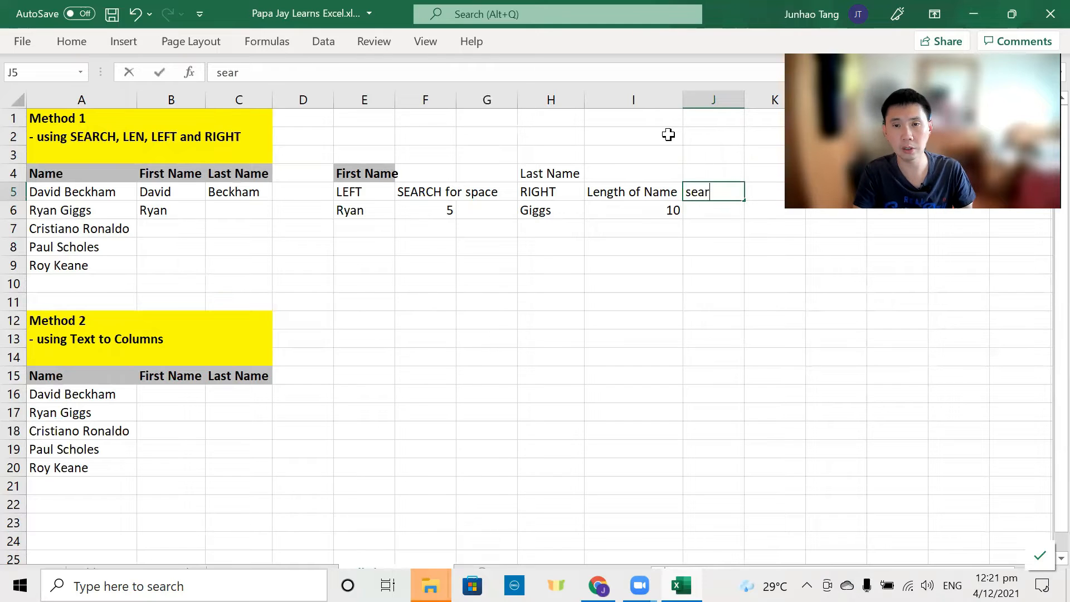
pyautogui.write('ARCH for space')
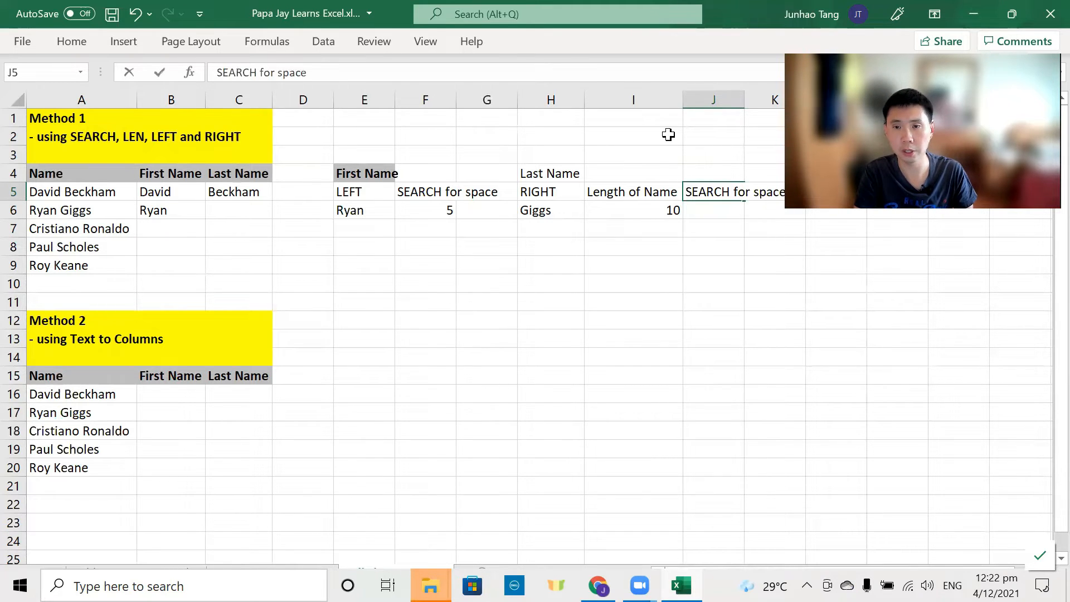
pyautogui.press('Return')
pyautogui.hotkey('ctrl', 'space')
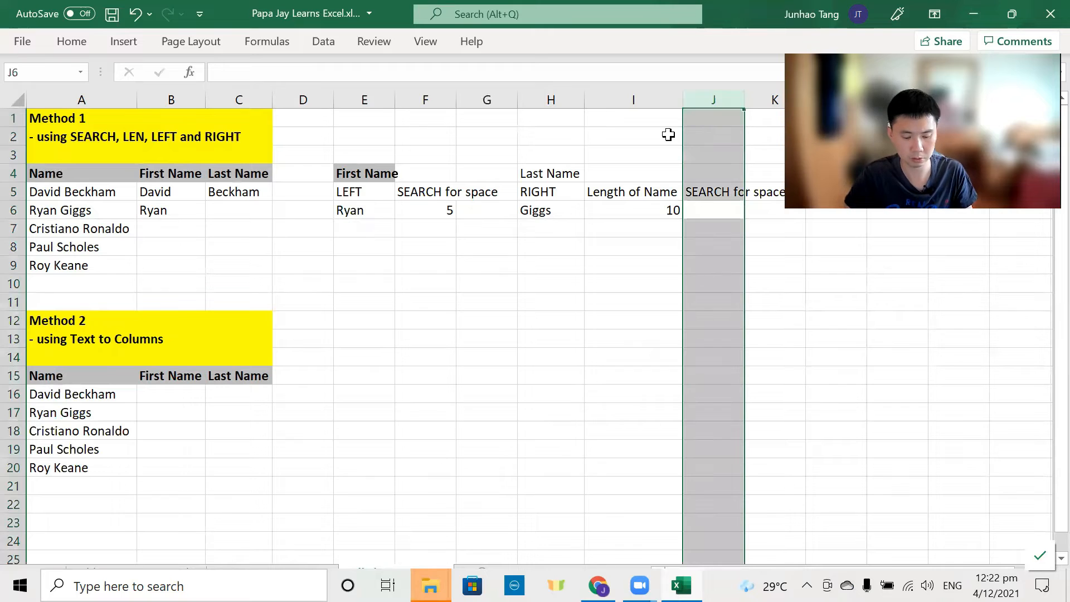
pyautogui.hotkey('alt', 'h')
pyautogui.press('o')
pyautogui.press('i')
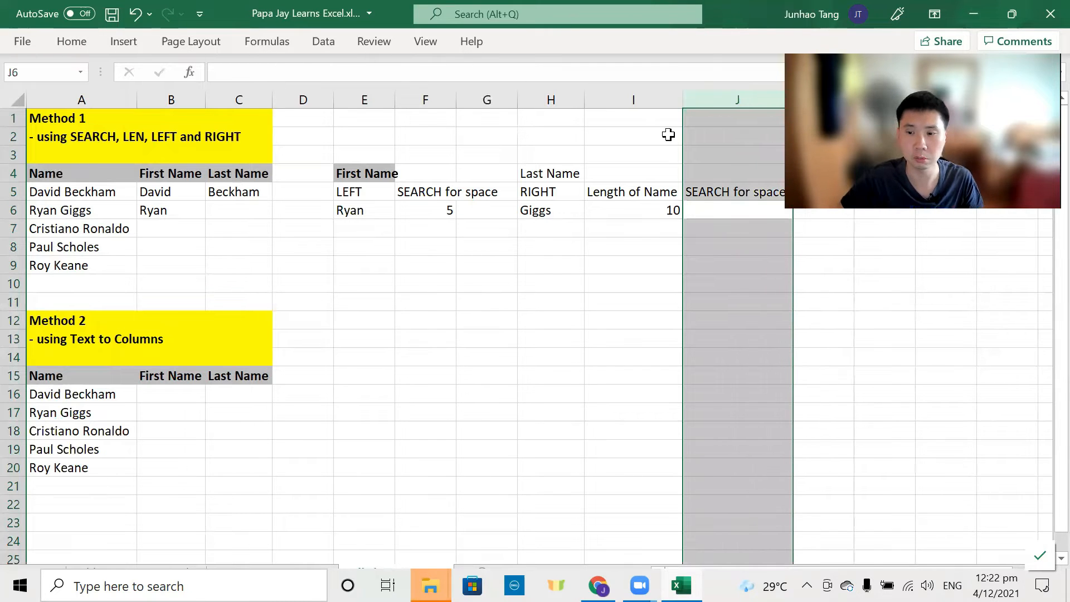
# Step: Enter =SEARCH(" ",A6) in J6, returning 5
pyautogui.click(643, 195)
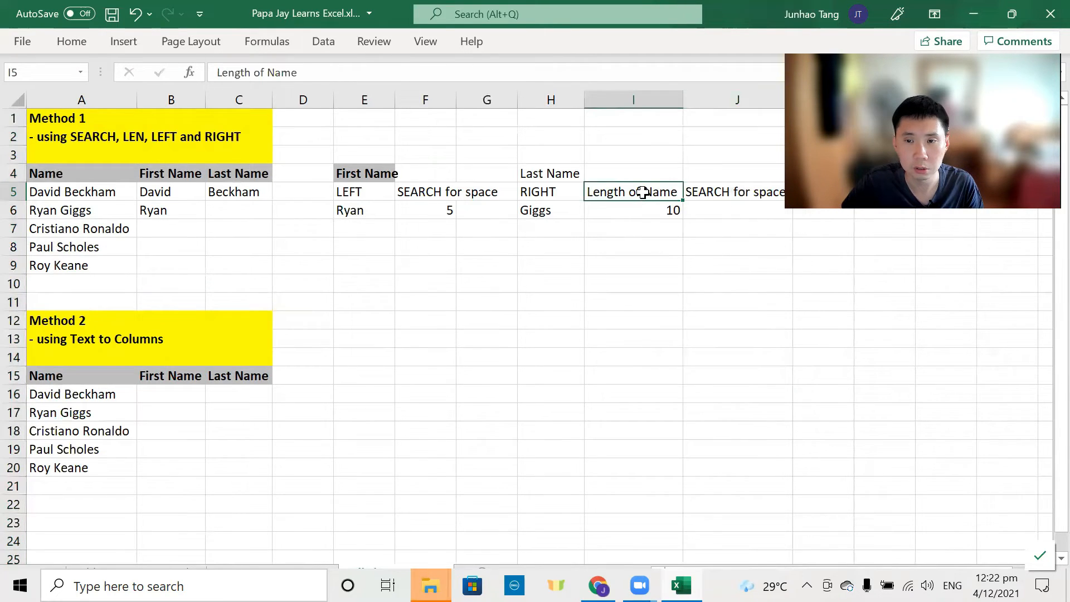
pyautogui.scroll(-2, 642, 192)
pyautogui.click(641, 194)
pyautogui.write('=sear')
pyautogui.press('Tab')
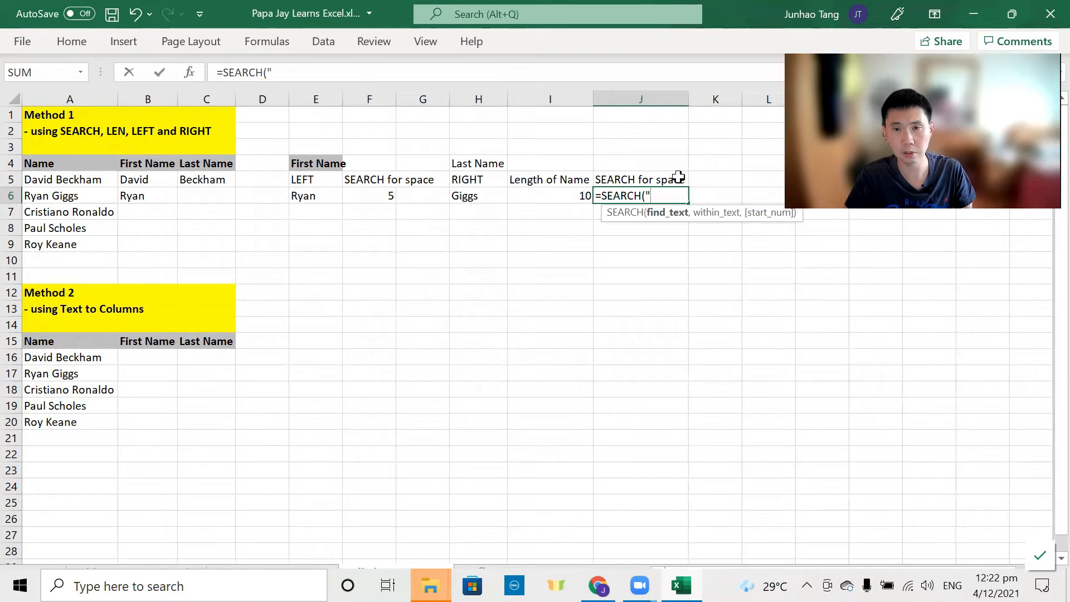
pyautogui.write('" ",')
pyautogui.press('Left')
pyautogui.press('Left')
pyautogui.press('Left')
pyautogui.press('Left')
pyautogui.press('Left')
pyautogui.press('Left')
pyautogui.press('Left')
pyautogui.press('Left')
pyautogui.press('Left')
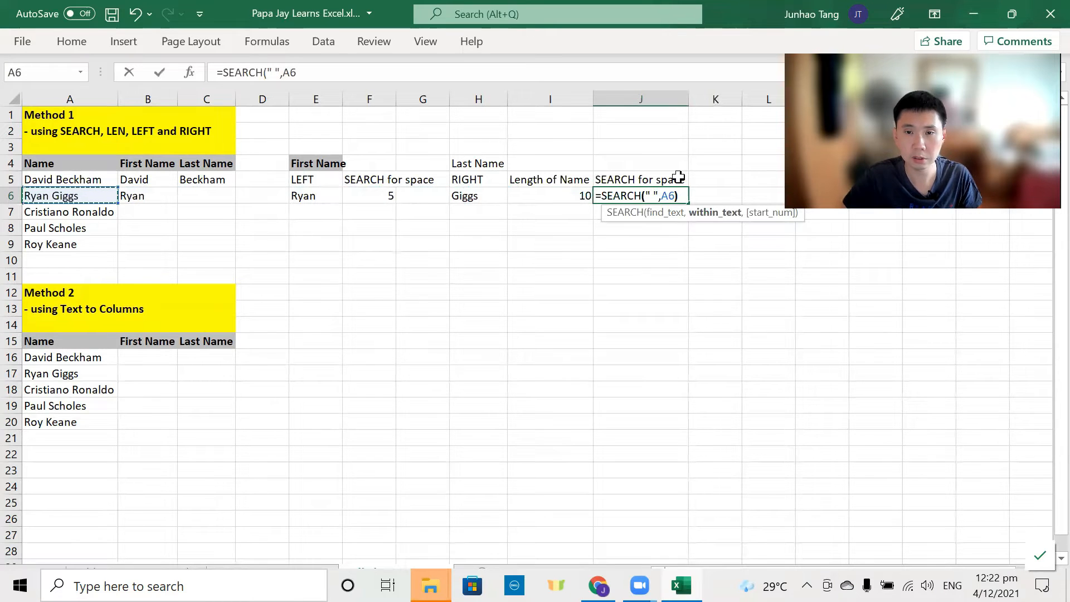
pyautogui.press('Return')
pyautogui.press('Up')
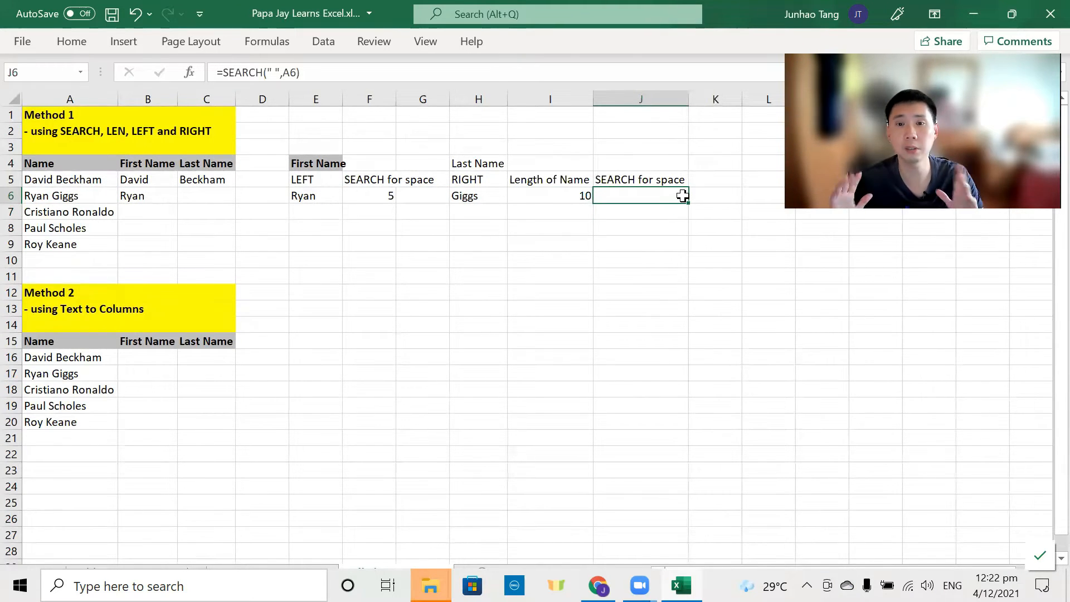
# Step: Paste the last-name formula from helper cell H6 into C6
pyautogui.click(504, 199)
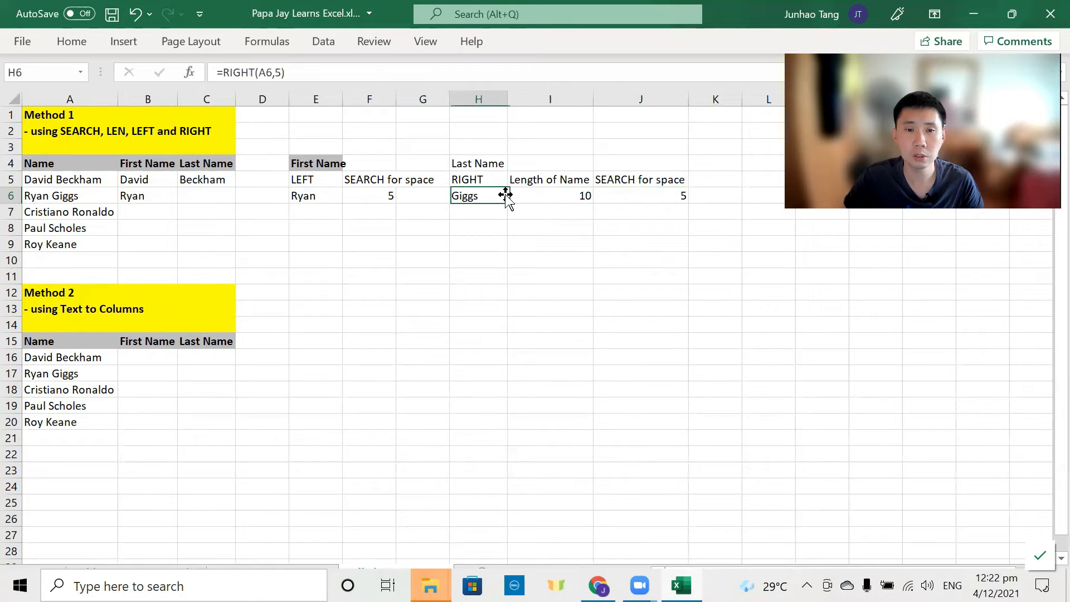
pyautogui.press('F2')
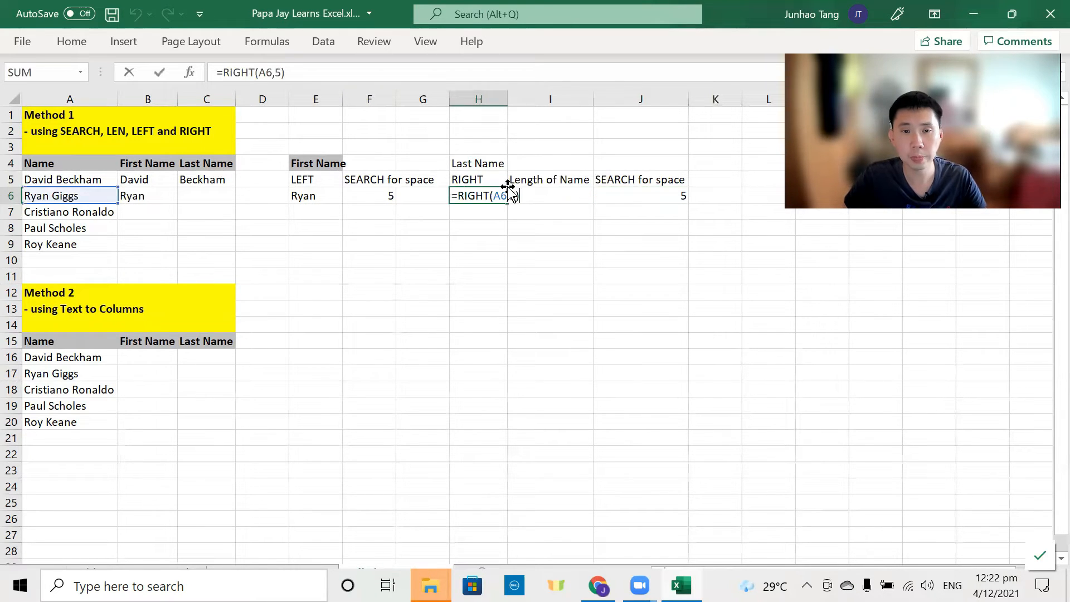
pyautogui.press('Escape')
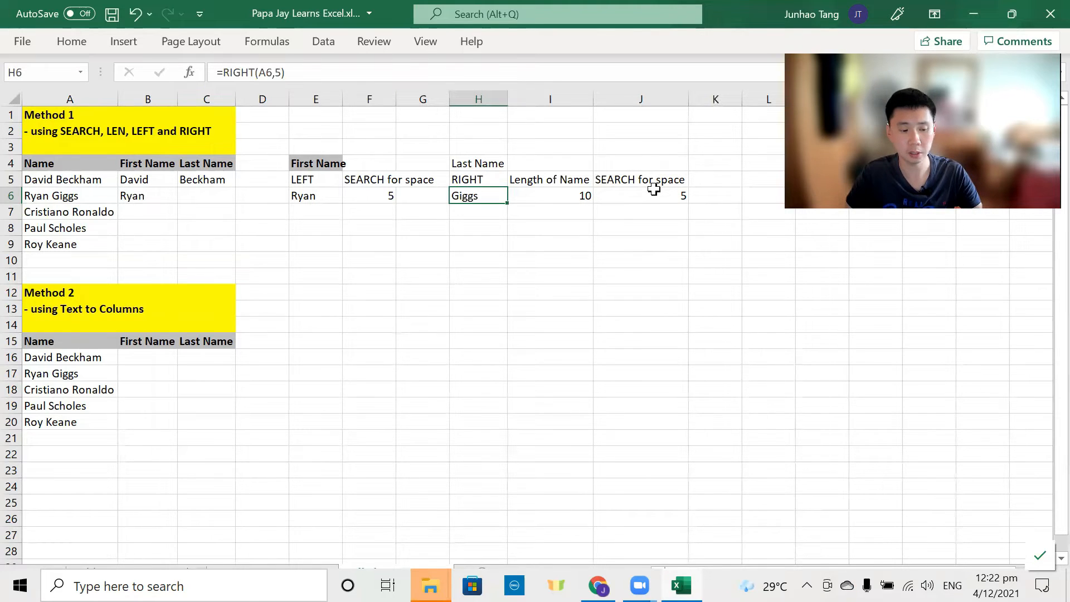
pyautogui.press('F2')
pyautogui.press('Escape')
pyautogui.press('Left')
pyautogui.press('Left')
pyautogui.press('Left')
pyautogui.press('Left')
pyautogui.press('Left')
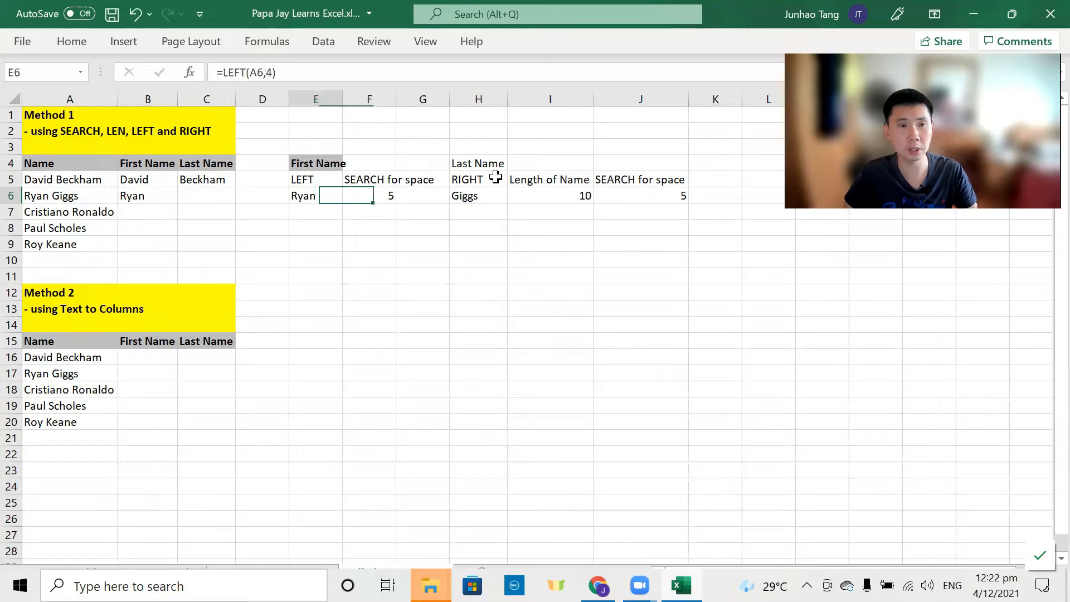
pyautogui.write('=RIGHT(A6,5)')
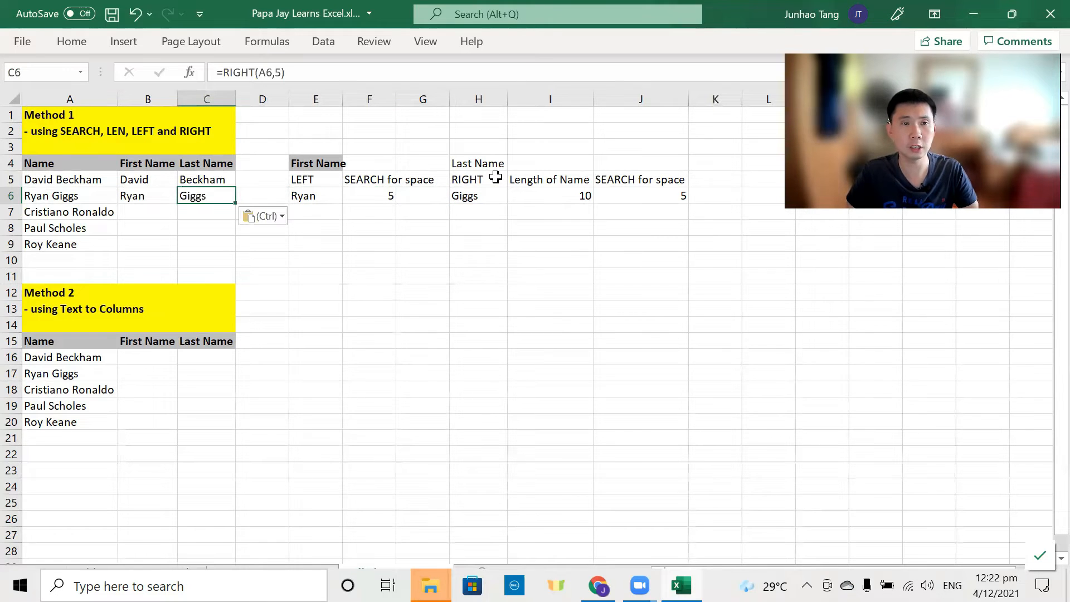
pyautogui.press('F2')
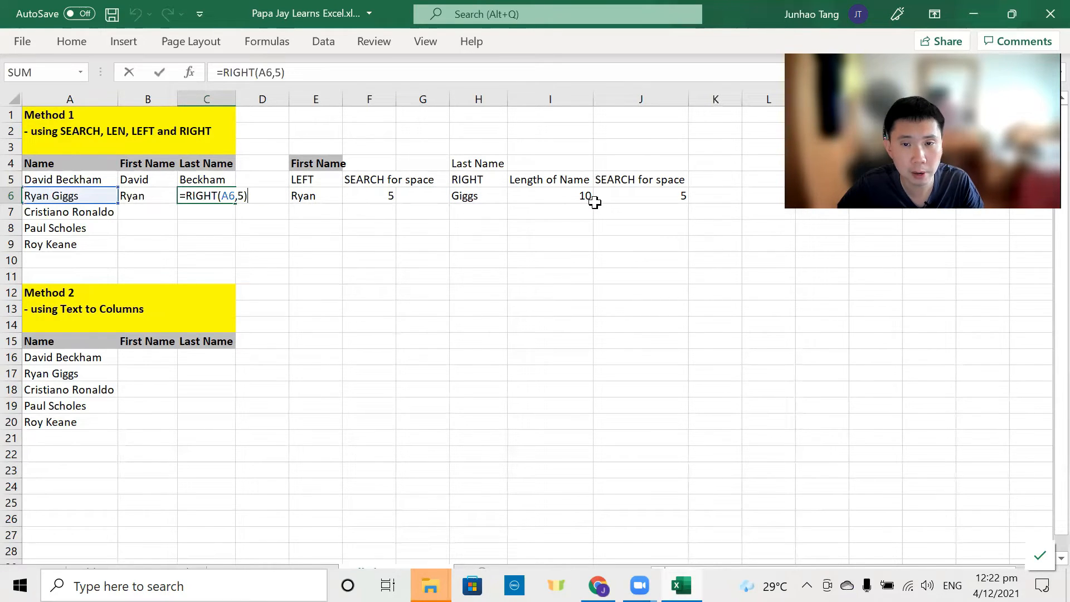
pyautogui.press('Escape')
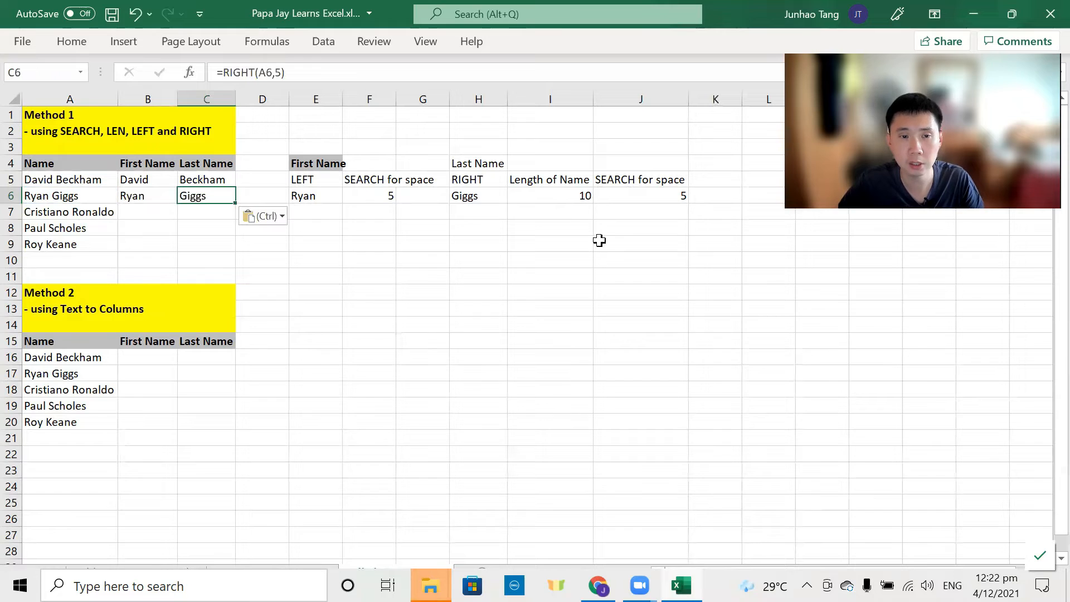
# Step: Replace the hard-coded 5 in C6's RIGHT formula with LEN(A6)
pyautogui.click(585, 196)
pyautogui.press('F2')
pyautogui.hotkey('shift', 'Left')
pyautogui.hotkey('shift', 'Left')
pyautogui.hotkey('shift', 'Left')
pyautogui.hotkey('shift', 'Left')
pyautogui.hotkey('shift', 'Left')
pyautogui.hotkey('shift', 'Left')
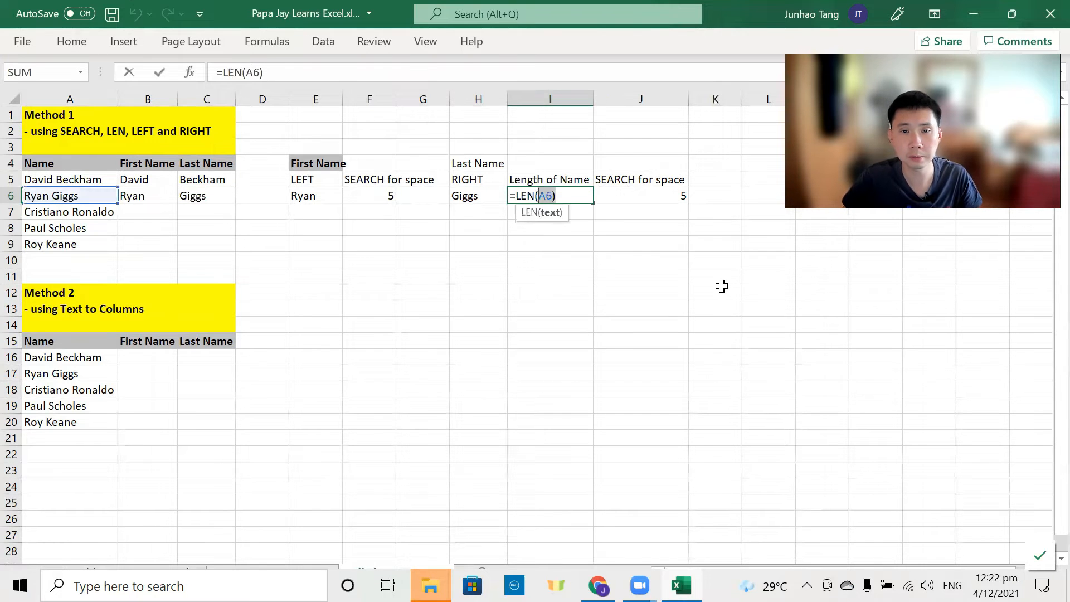
pyautogui.press('Escape')
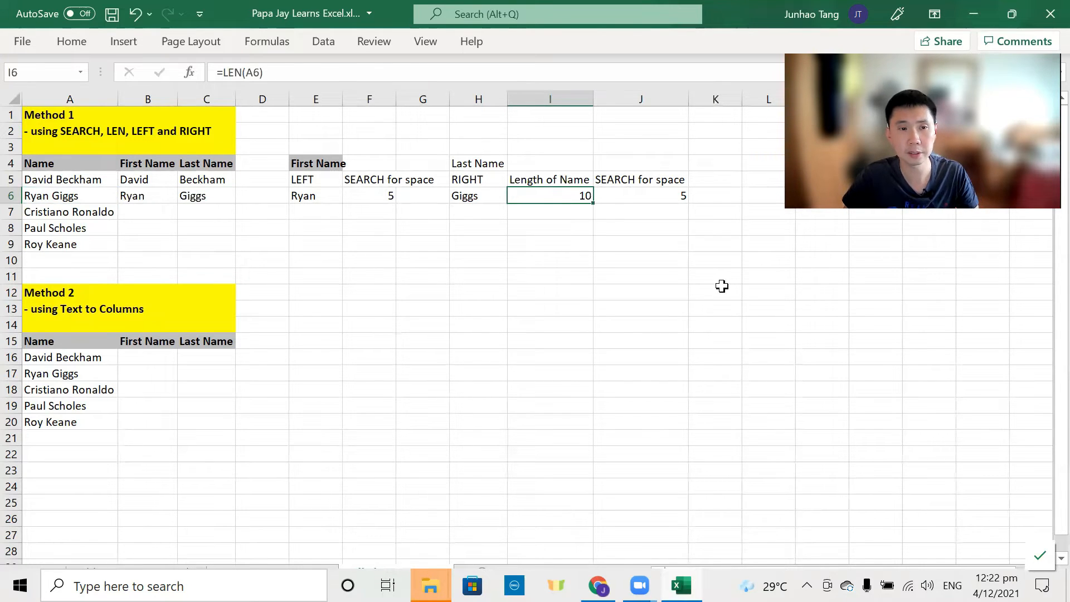
pyautogui.press('Left')
pyautogui.press('Left')
pyautogui.press('Left')
pyautogui.press('Left')
pyautogui.press('Left')
pyautogui.press('Left')
pyautogui.press('F2')
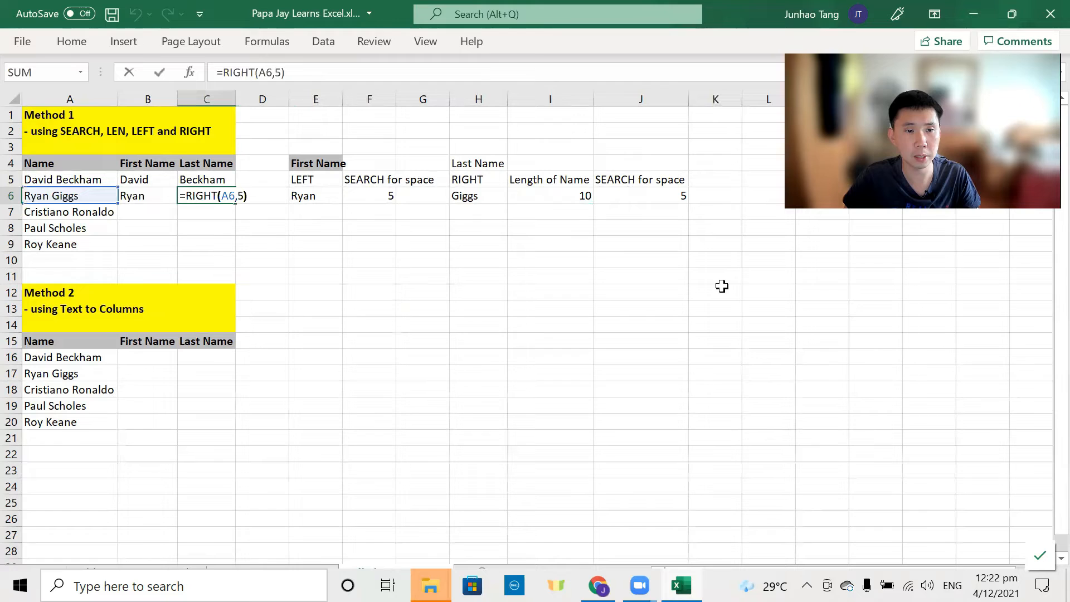
pyautogui.press('Left')
pyautogui.press('BackSpace')
pyautogui.write('LEN(A6)')
pyautogui.press('Return')
# Step: Complete C6 as =RIGHT(A6,LEN(A6)-SEARCH(" ",A6)), using the SEARCH part from J6
pyautogui.press('Up')
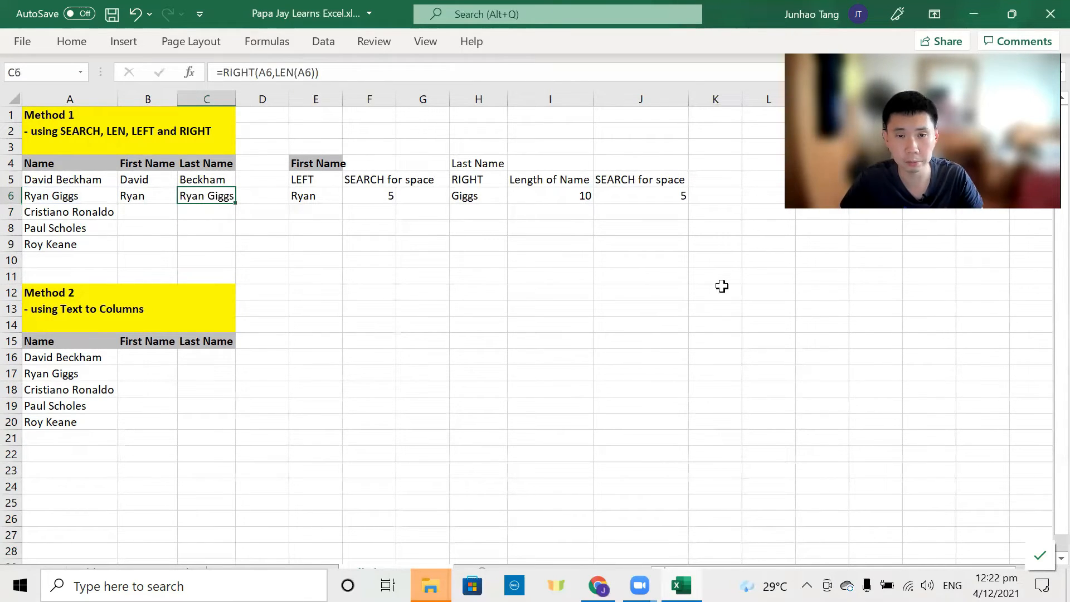
pyautogui.press('Right')
pyautogui.press('Right')
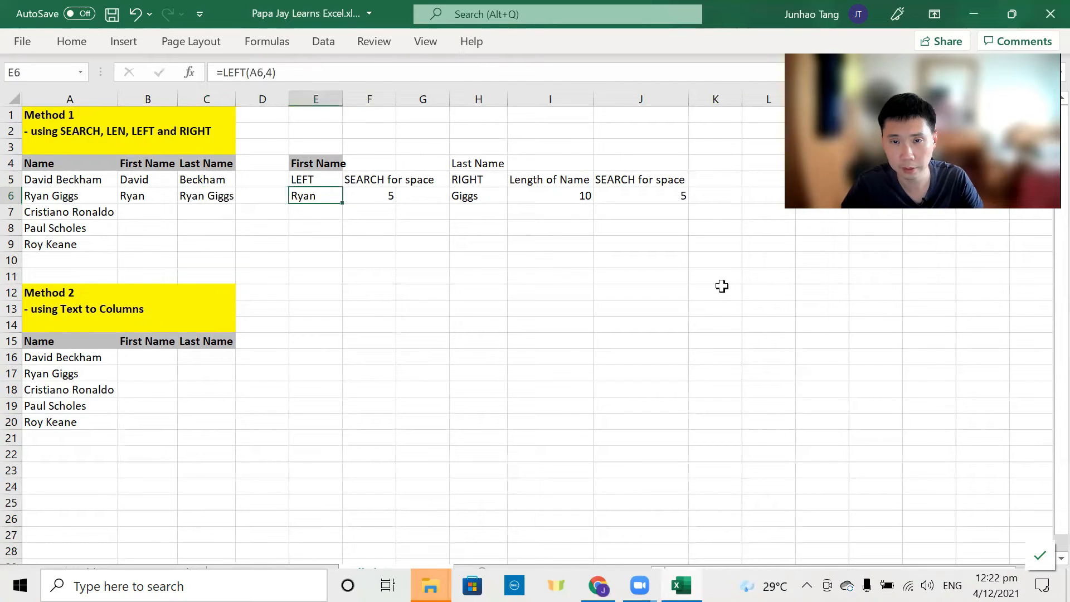
pyautogui.press('Right')
pyautogui.press('Right')
pyautogui.press('Right')
pyautogui.press('Right')
pyautogui.press('Right')
pyautogui.press('F2')
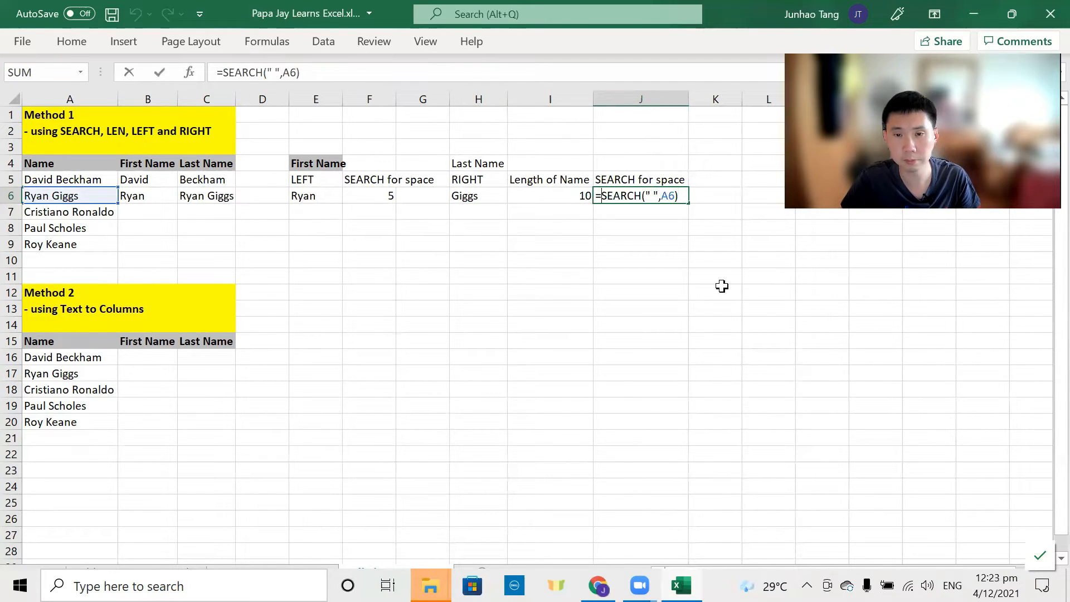
pyautogui.press('Left')
pyautogui.press('Right')
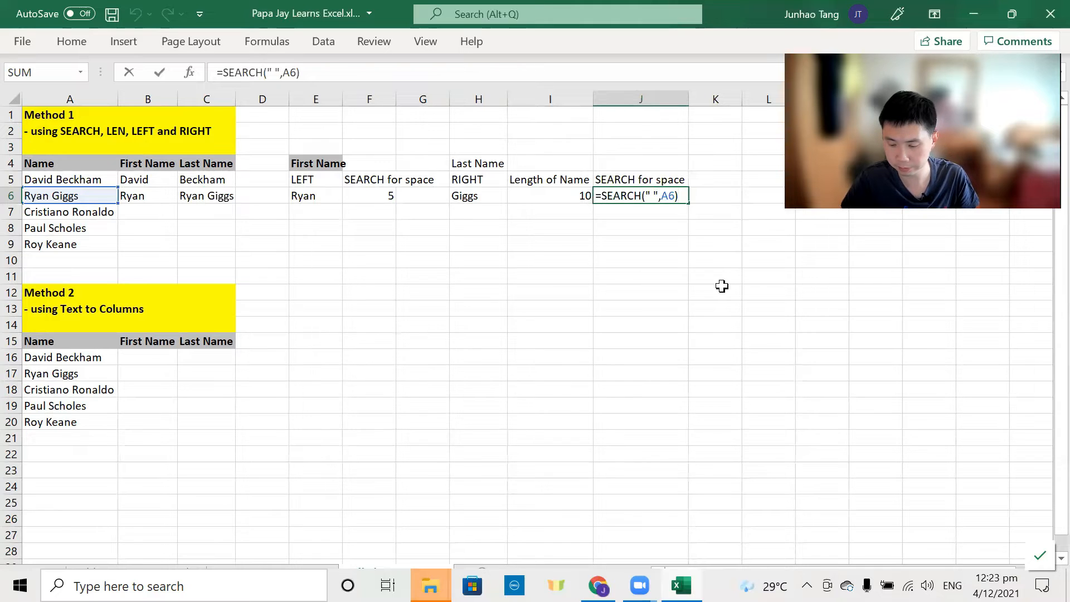
pyautogui.hotkey('shift', 'Home')
pyautogui.hotkey('shift', 'Right')
pyautogui.hotkey('ctrl', 'c')
pyautogui.press('Escape')
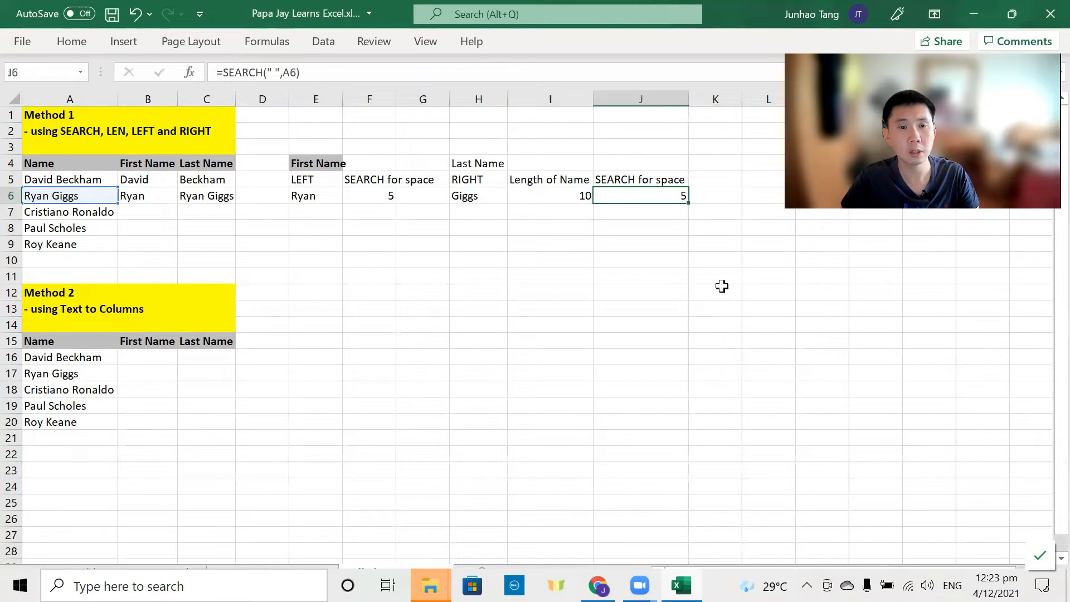
pyautogui.press('Left')
pyautogui.press('Left')
pyautogui.press('Left')
pyautogui.press('Left')
pyautogui.press('Left')
pyautogui.press('Left')
pyautogui.press('Left')
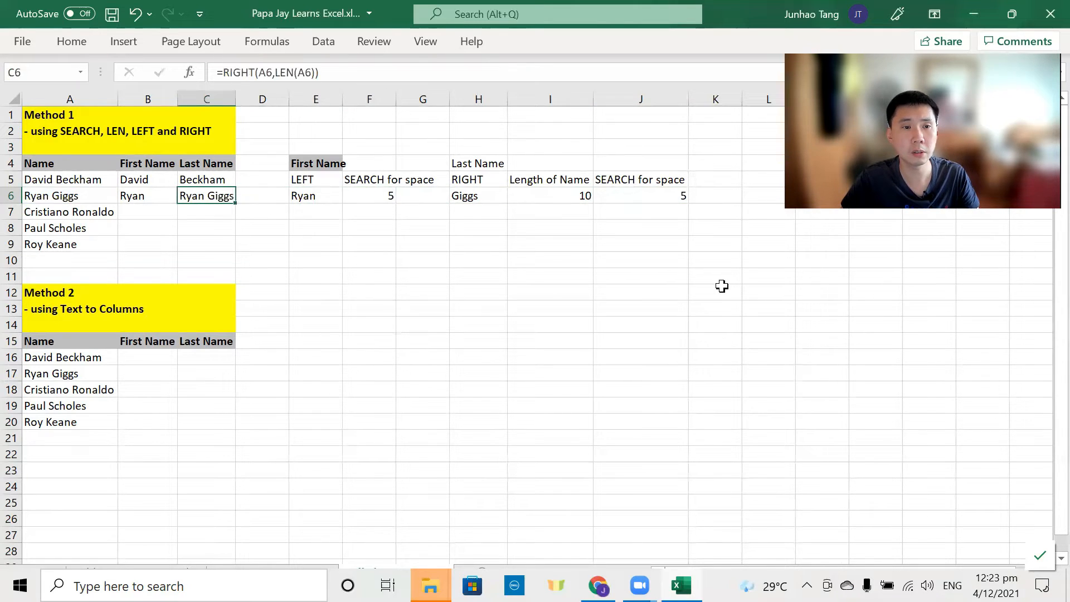
pyautogui.press('F2')
pyautogui.press('Left')
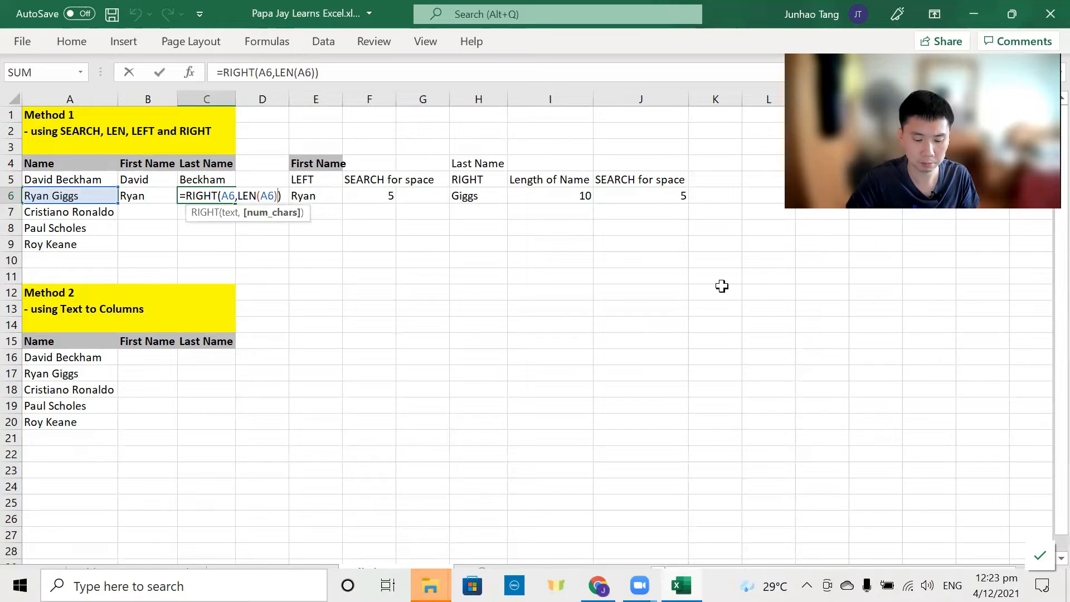
pyautogui.hotkey('ctrl', 'v')
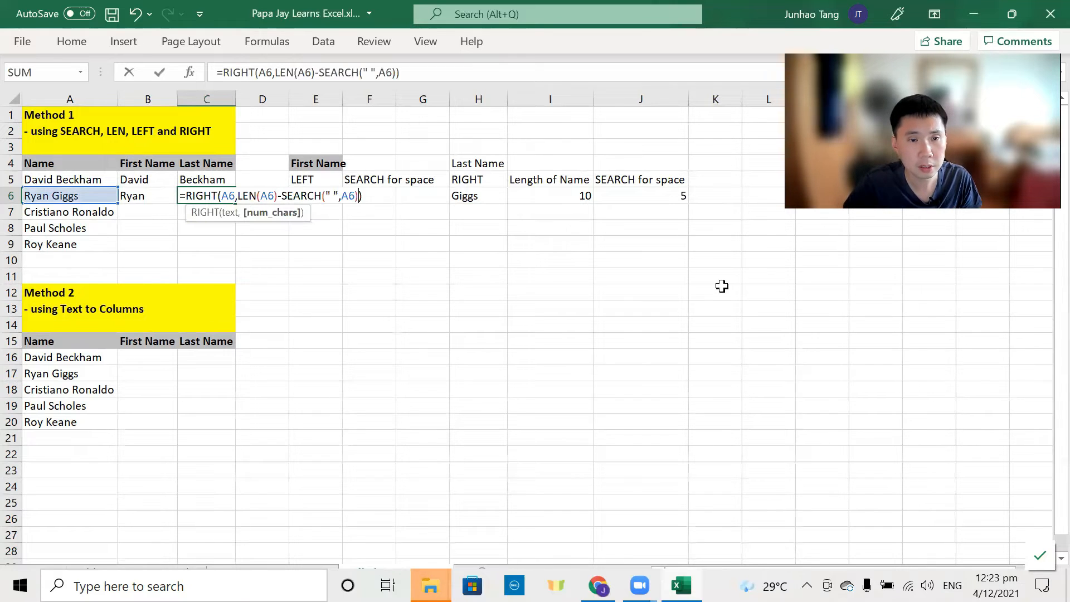
pyautogui.press('Return')
pyautogui.press('Up')
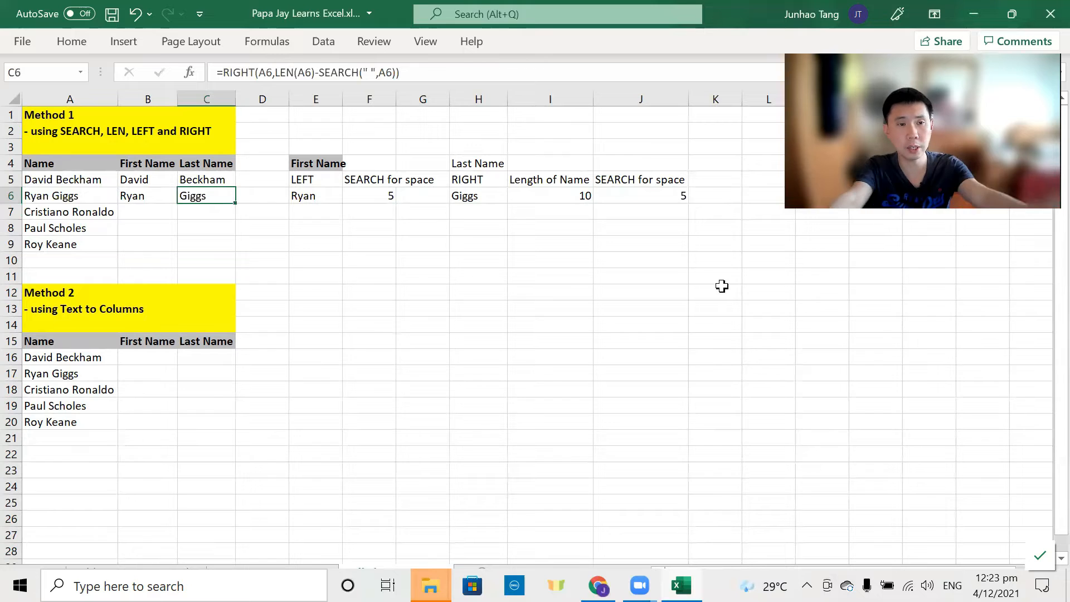
# Step: Copy the B6:C6 name formulas down to rows 7–9 and save the workbook
pyautogui.press('Left')
pyautogui.hotkey('shift', 'Right')
pyautogui.hotkey('ctrl', 'c')
pyautogui.press('Down')
pyautogui.hotkey('shift', 'Down')
pyautogui.hotkey('shift', 'Down')
pyautogui.hotkey('ctrl', 'v')
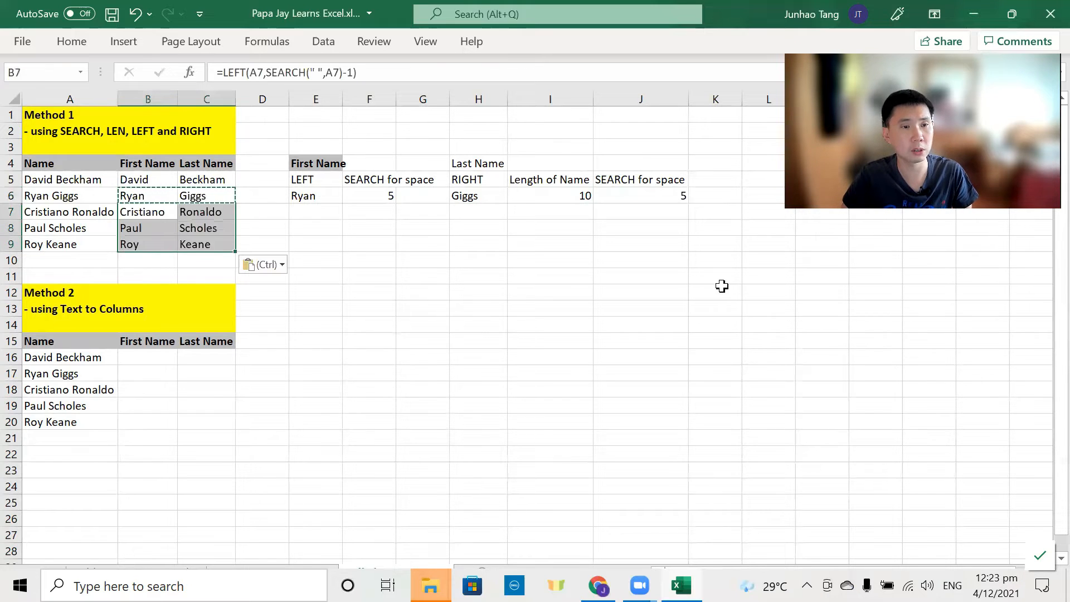
pyautogui.press('Down')
pyautogui.press('Up')
pyautogui.hotkey('ctrl', 's')
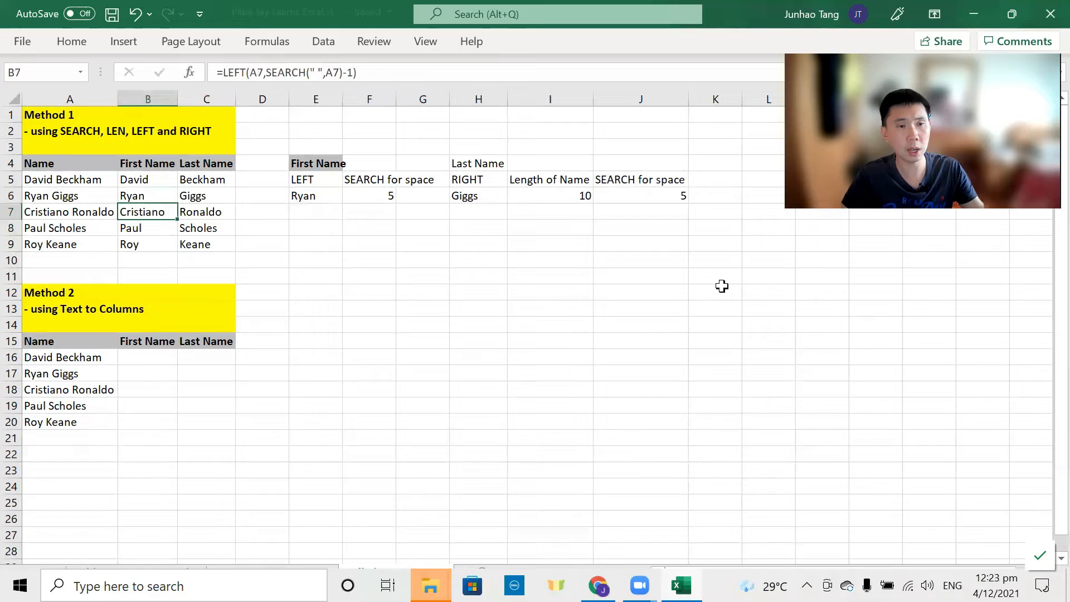
pyautogui.press('Down')
pyautogui.press('Down')
pyautogui.press('Down')
pyautogui.press('Down')
pyautogui.press('Down')
pyautogui.press('Down')
pyautogui.press('Down')
pyautogui.press('Down')
pyautogui.press('Down')
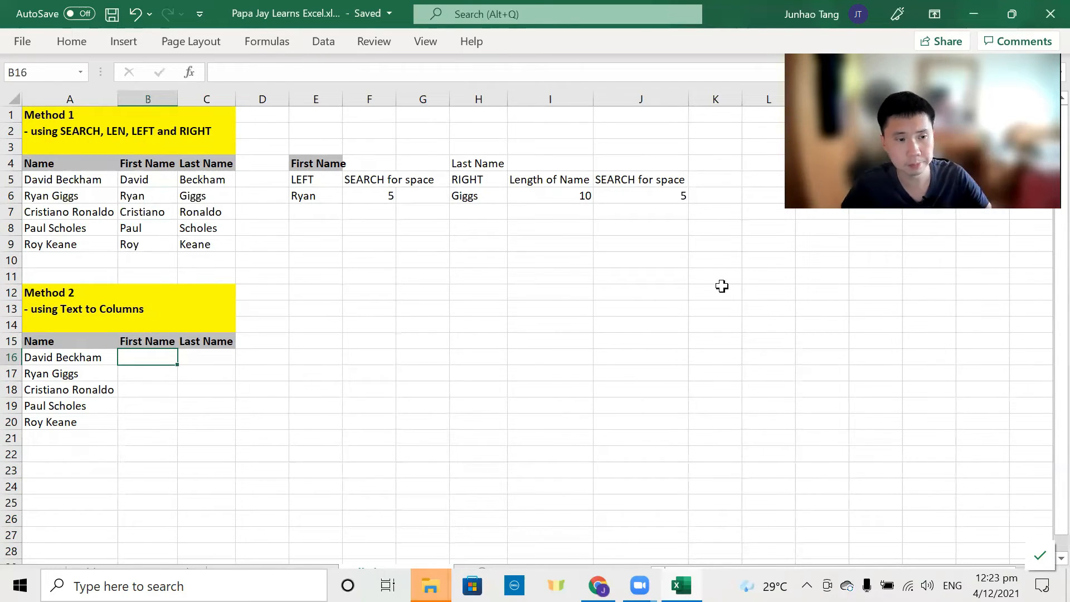
# Step: Select the five Method 2 names in A16:A20
pyautogui.press('Left')
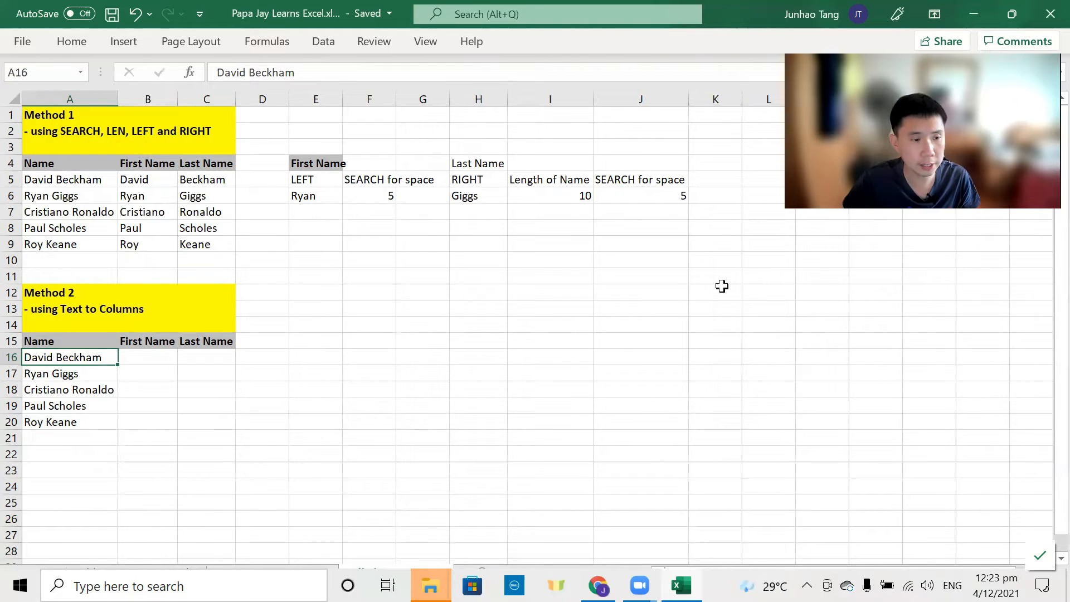
pyautogui.hotkey('shift', 'Down')
pyautogui.hotkey('shift', 'Down')
pyautogui.hotkey('shift', 'Down')
pyautogui.press('Up')
pyautogui.press('Up')
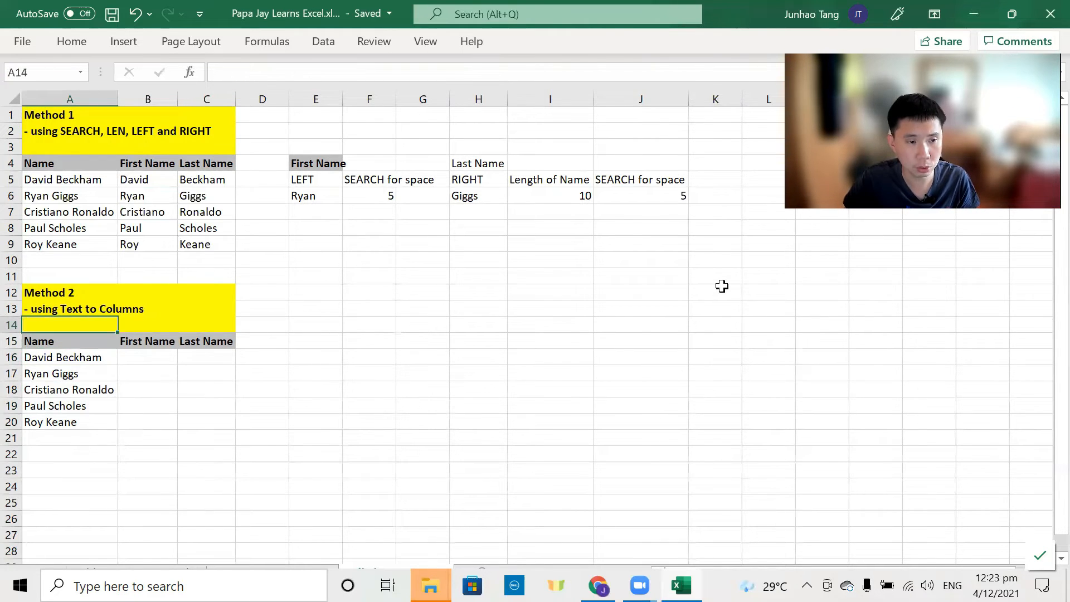
pyautogui.click(89, 345)
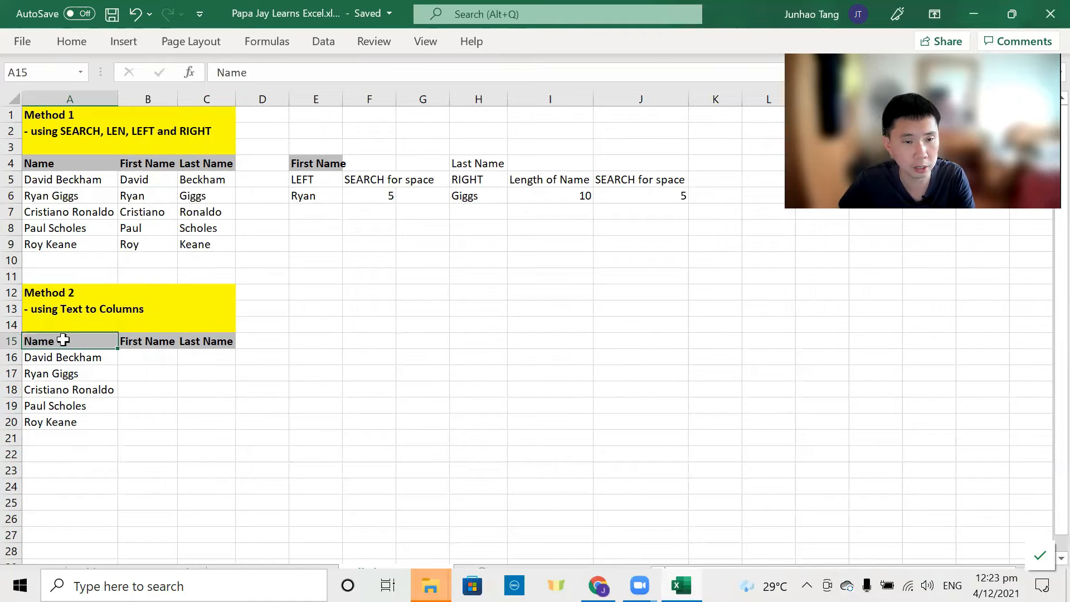
pyautogui.press('Down')
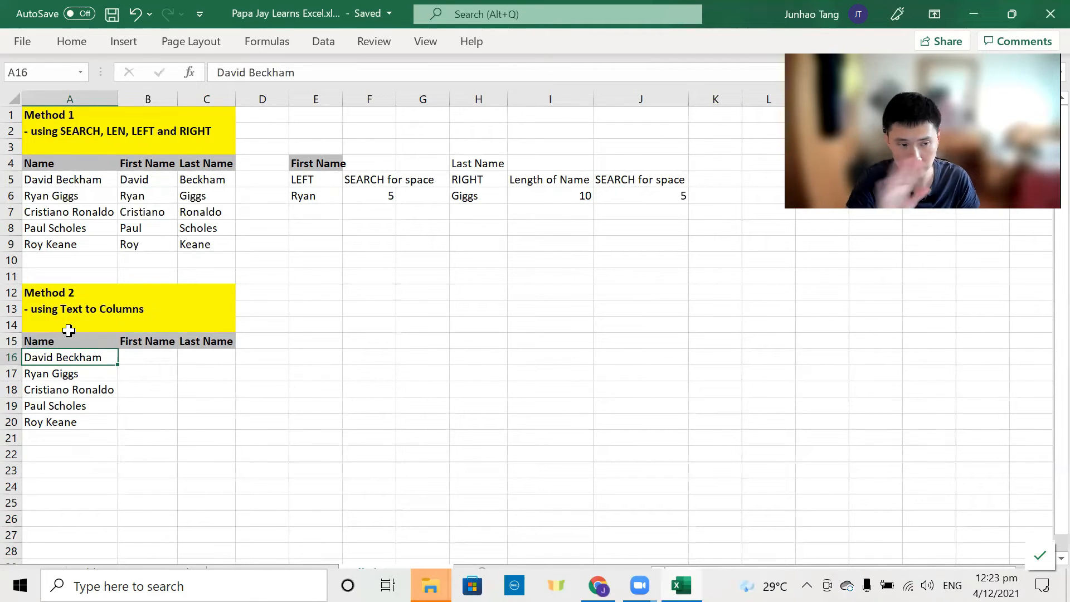
pyautogui.hotkey('ctrl', 'shift', 'Down')
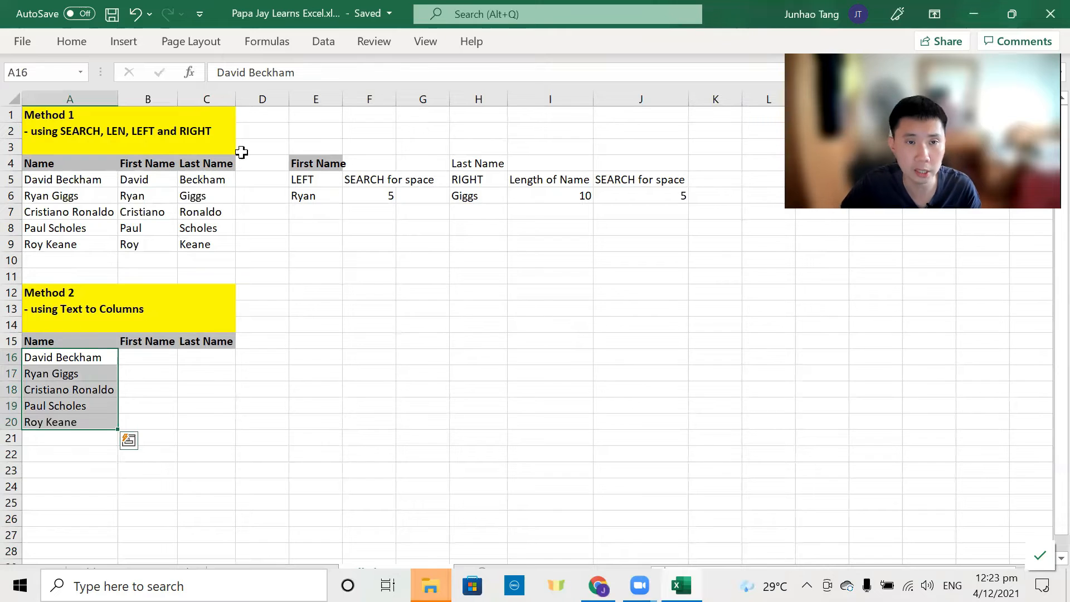
# Step: Launch Text to Columns from the Data tab
pyautogui.press('alt')
pyautogui.press('a')
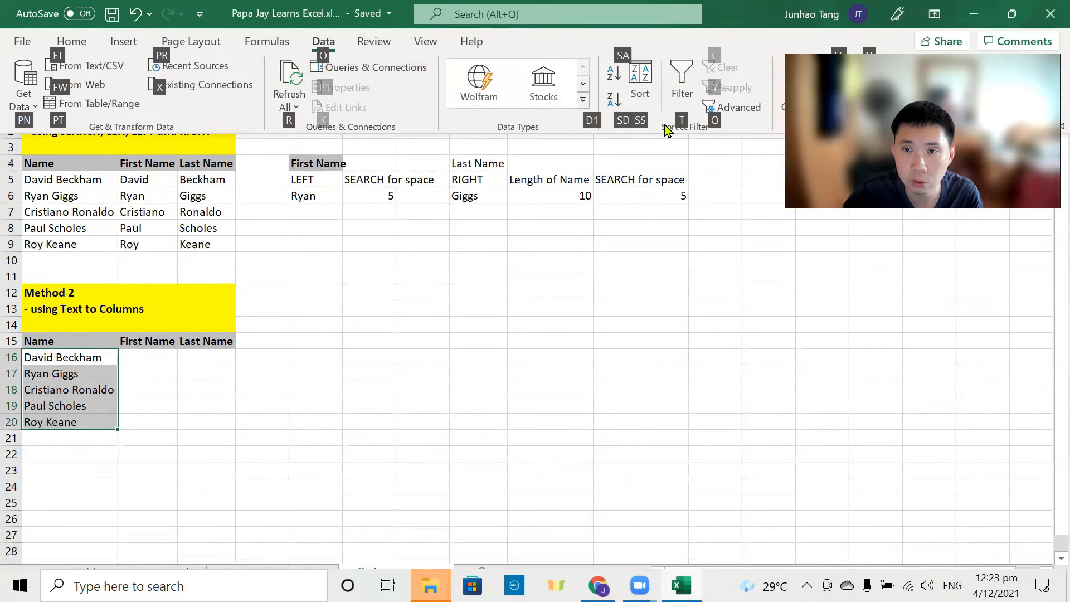
pyautogui.press('Escape')
pyautogui.press('Escape')
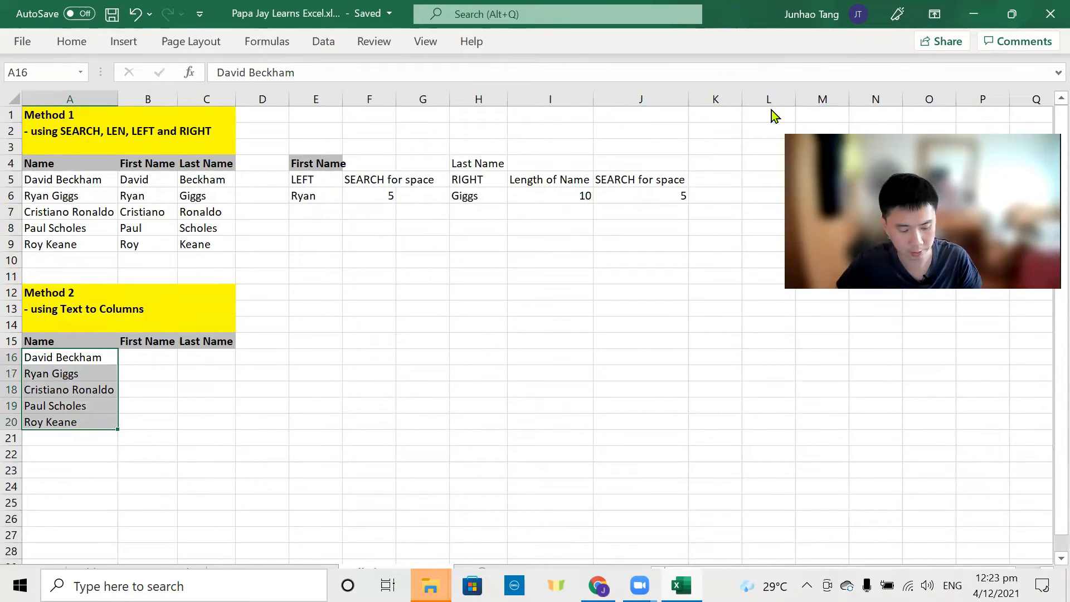
pyautogui.press('alt')
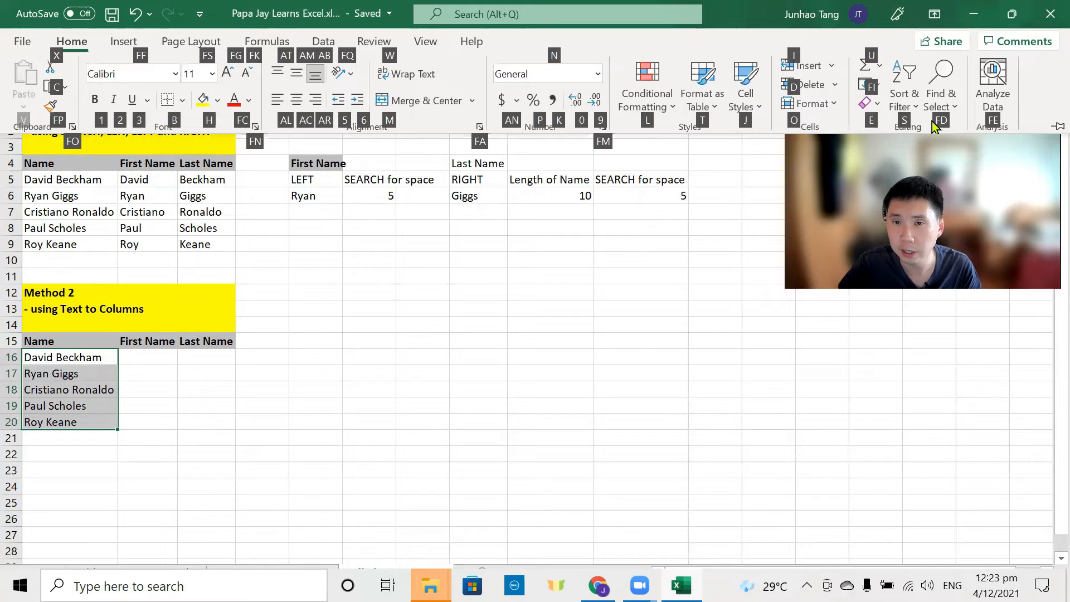
pyautogui.press('Escape')
pyautogui.press('Escape')
pyautogui.click(320, 44)
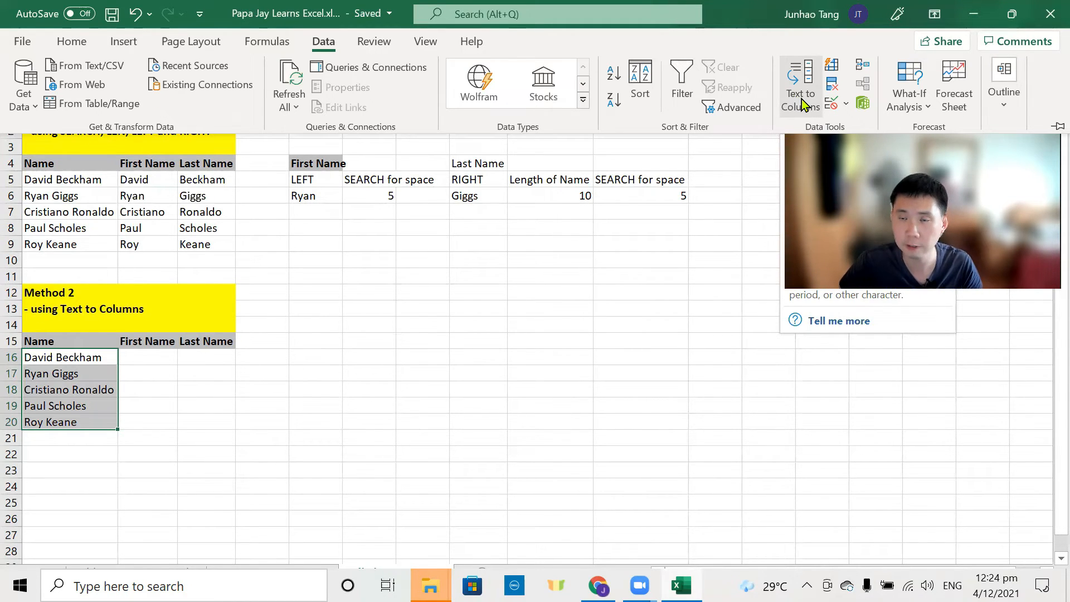
pyautogui.click(801, 99)
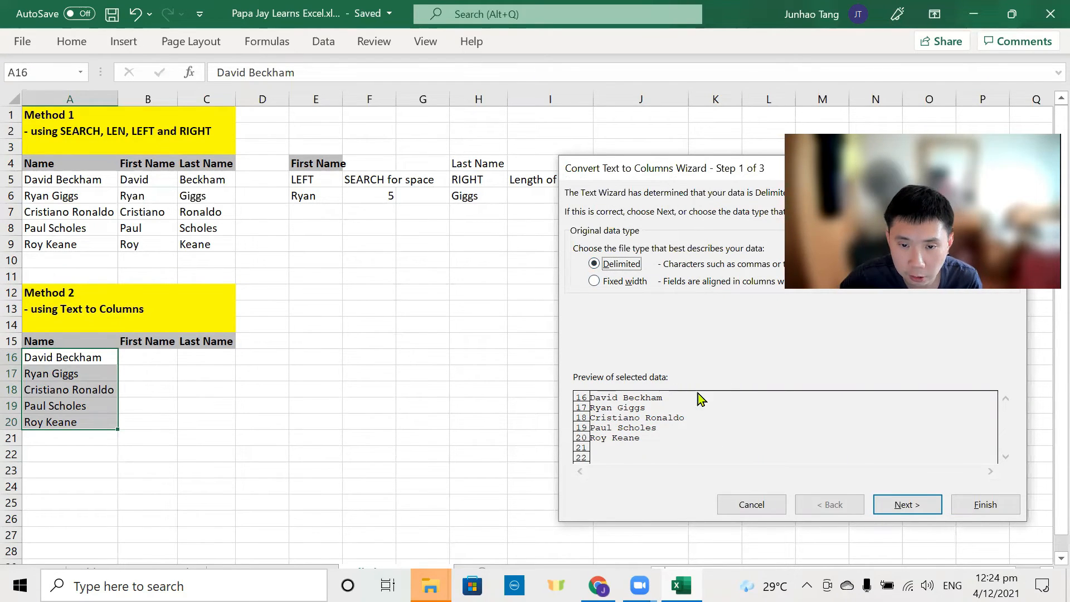
# Step: Run the wizard as Delimited with Space instead of Tab, then finish the split
pyautogui.press('Return')
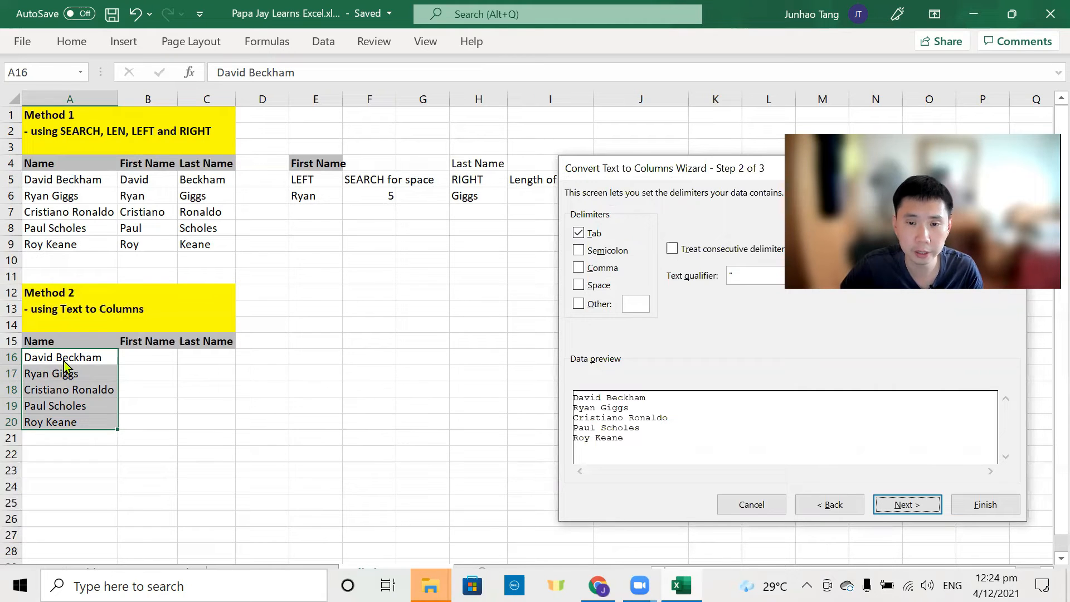
pyautogui.click(582, 232)
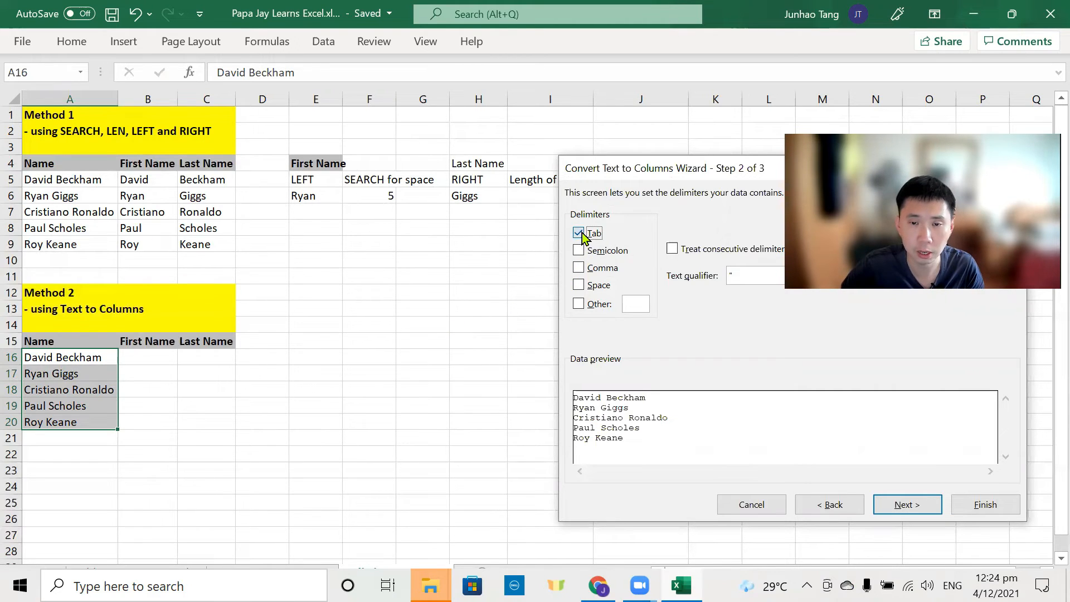
pyautogui.click(578, 285)
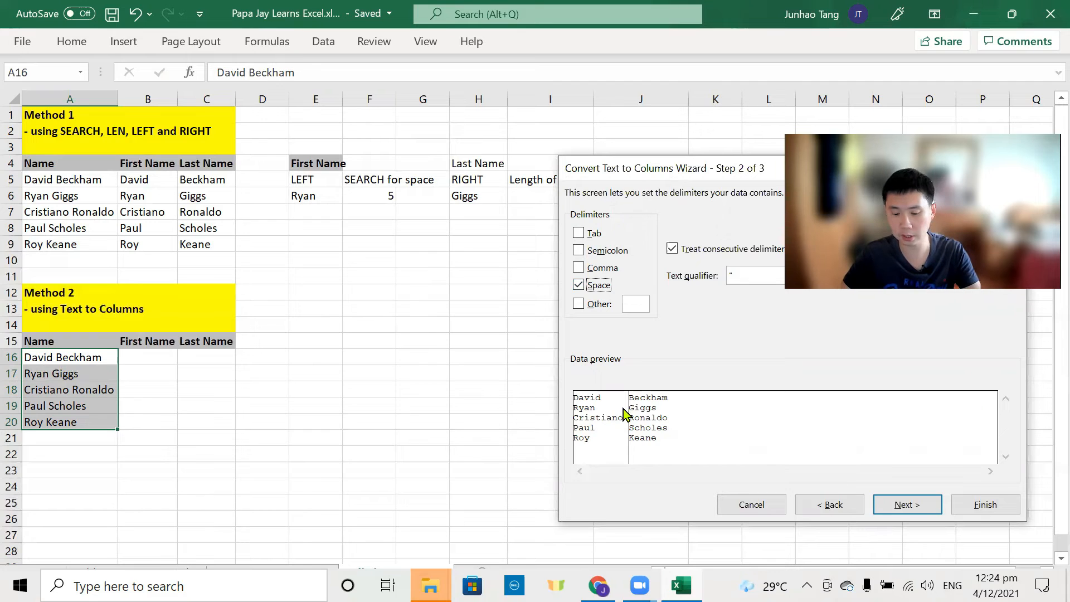
pyautogui.press('Return')
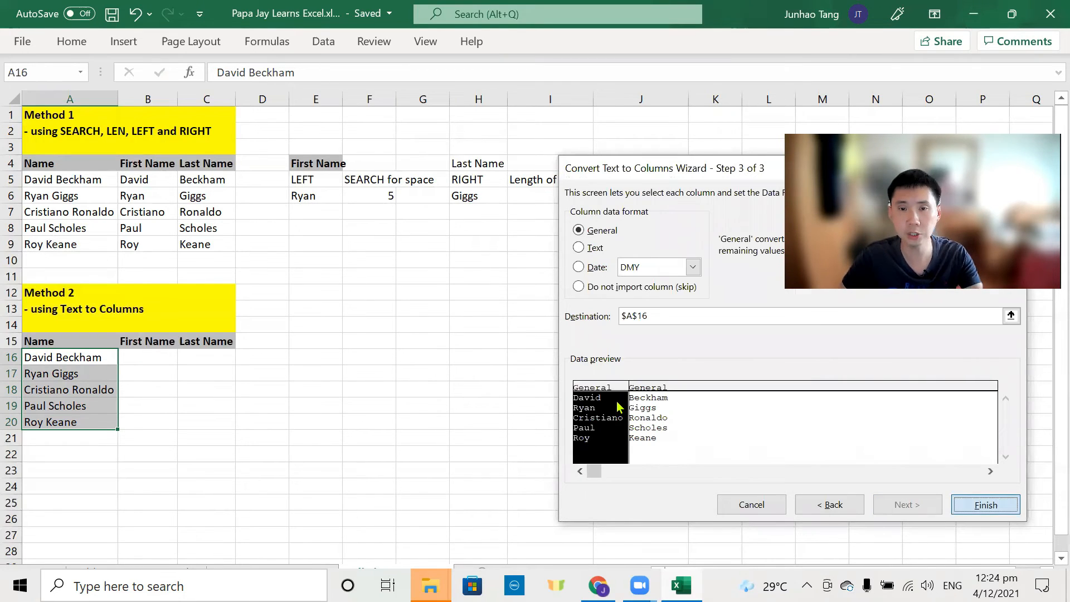
pyautogui.press('Return')
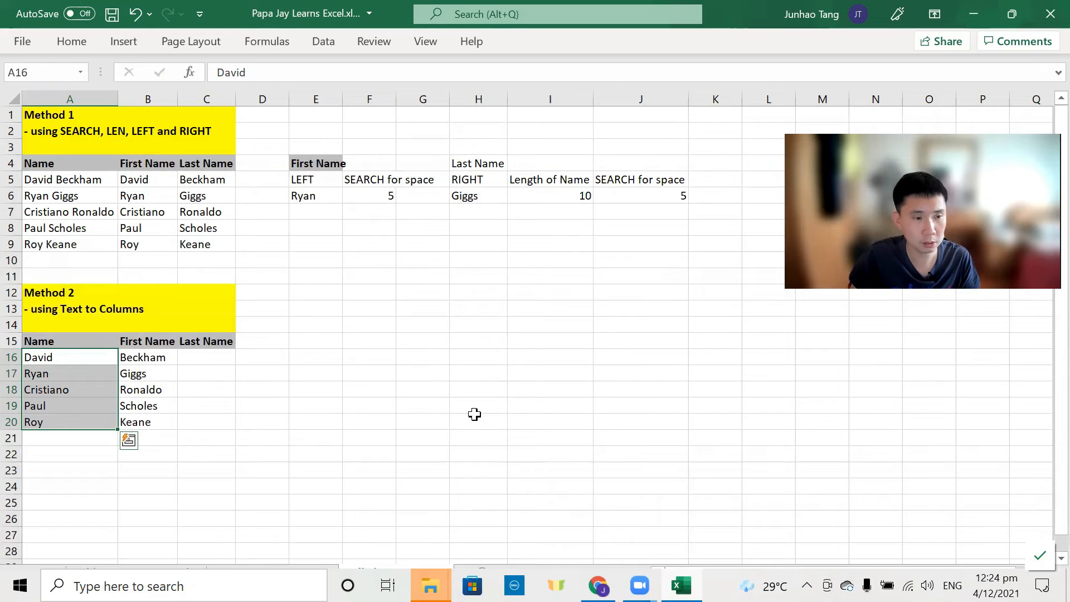
pyautogui.press('Right')
# Step: Copy the split names in A16:B20 and paste them at B16
pyautogui.press('Left')
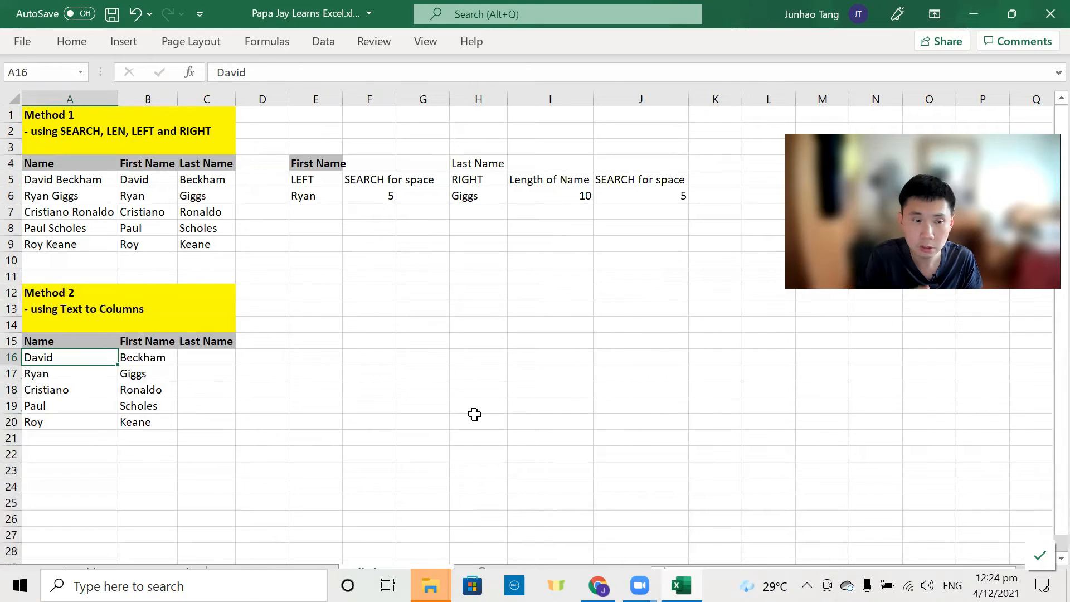
pyautogui.hotkey('shift', 'Right')
pyautogui.hotkey('ctrl', 'shift', 'Down')
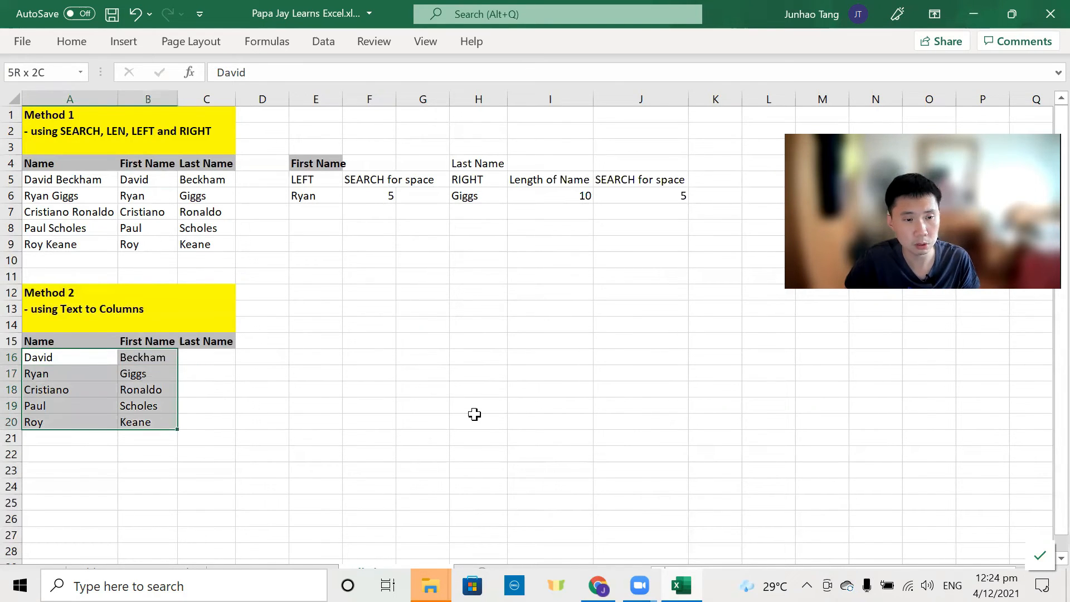
pyautogui.hotkey('ctrl', 'c')
pyautogui.press('Right')
pyautogui.press('Right')
pyautogui.press('Left')
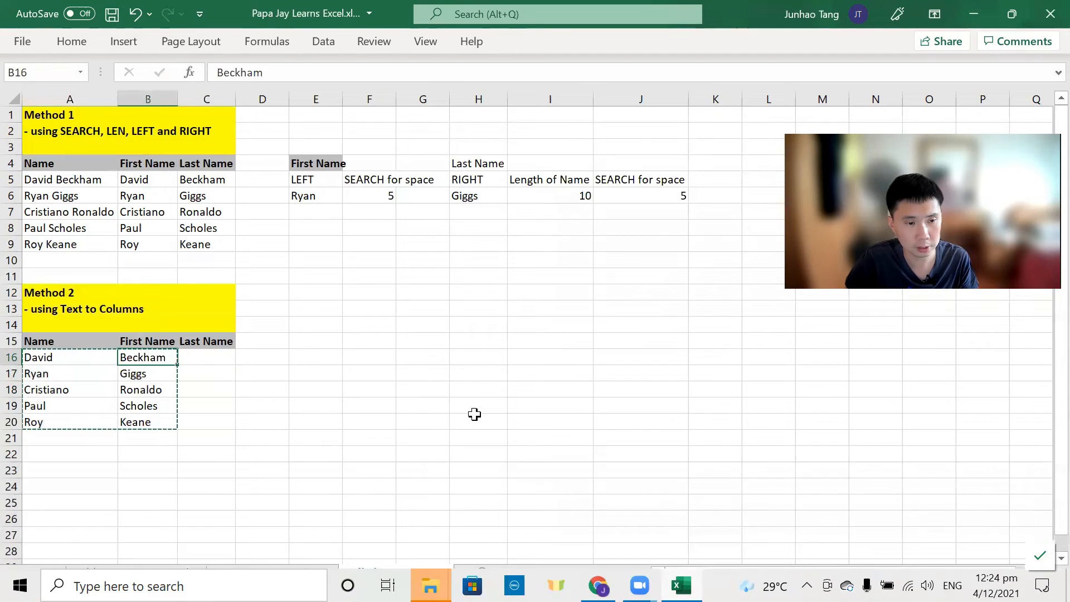
pyautogui.hotkey('ctrl', 'v')
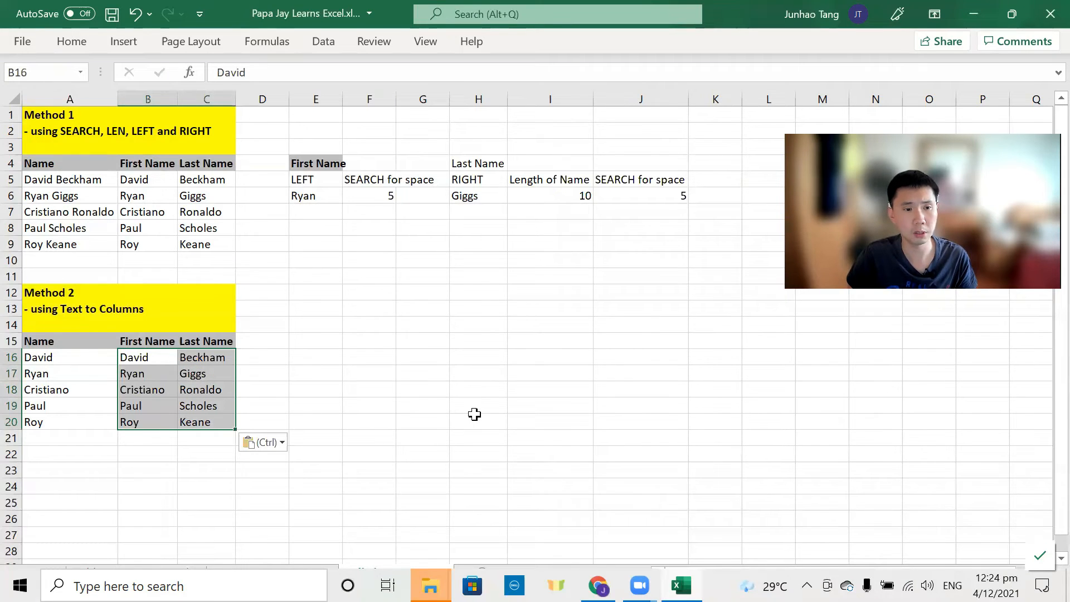
# Step: Enter =CONCAT(B16," ",C16) in A16 to rebuild the full name
pyautogui.press('Left')
pyautogui.press('Right')
pyautogui.press('Left')
pyautogui.write('=')
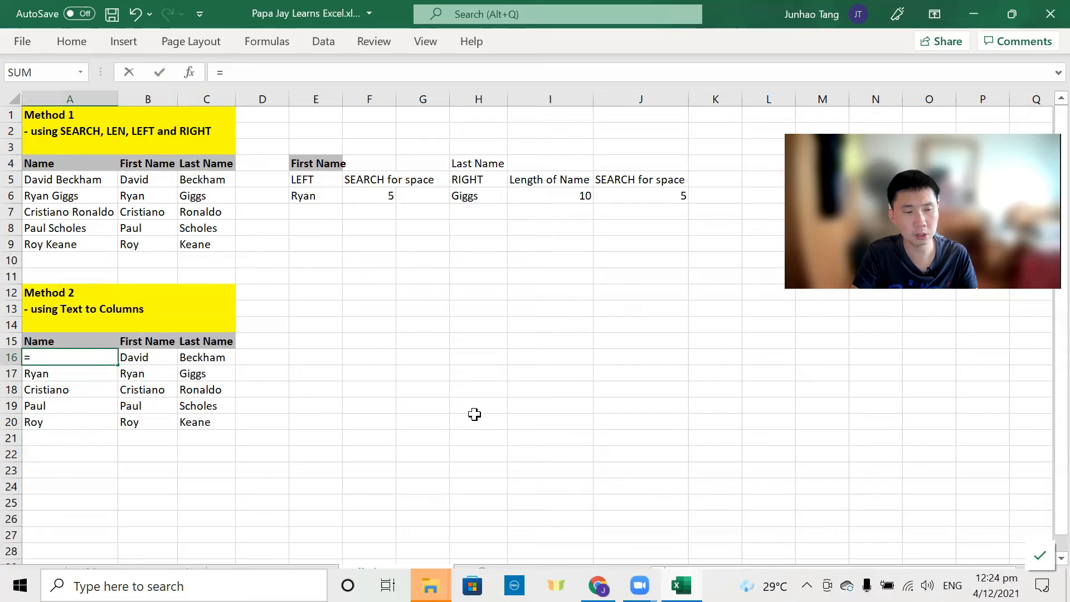
pyautogui.write('CONCAT')
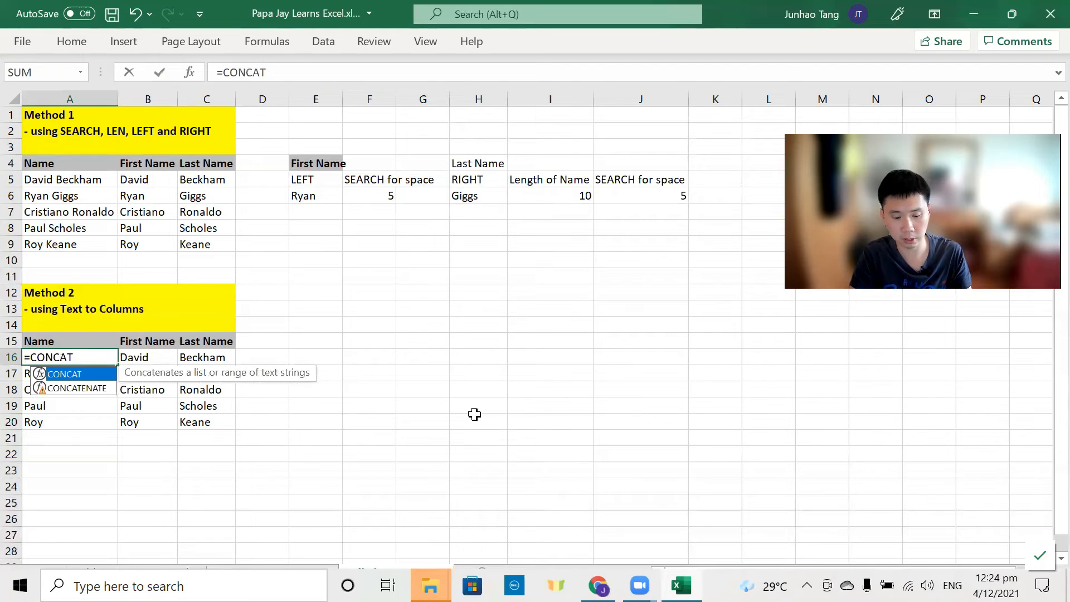
pyautogui.write('(')
pyautogui.press('Right')
pyautogui.write(',')
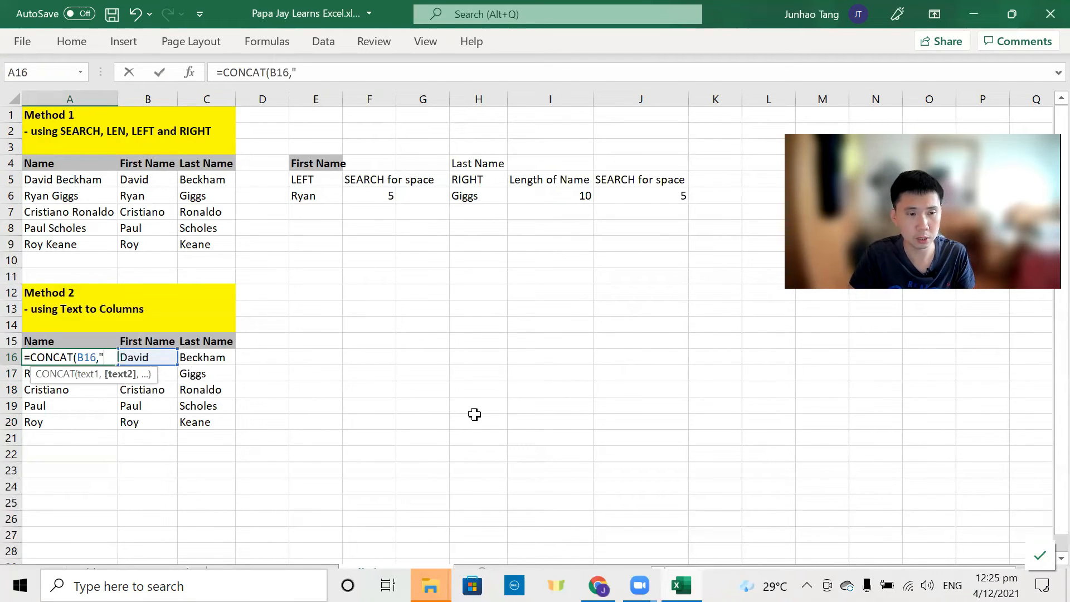
pyautogui.write('" ",')
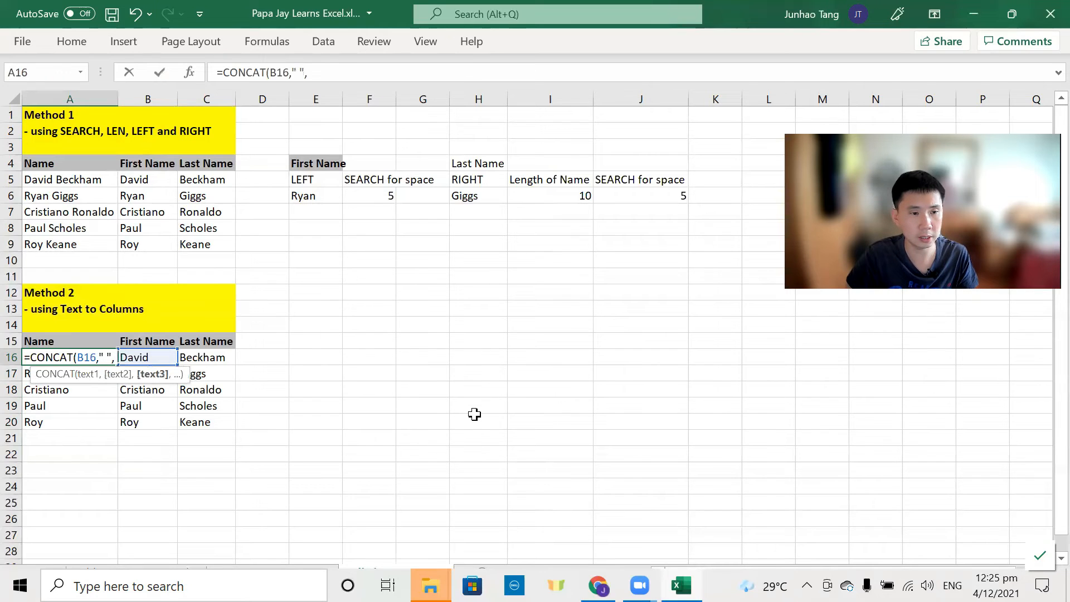
pyautogui.press('Right')
pyautogui.press('Right')
pyautogui.write(')')
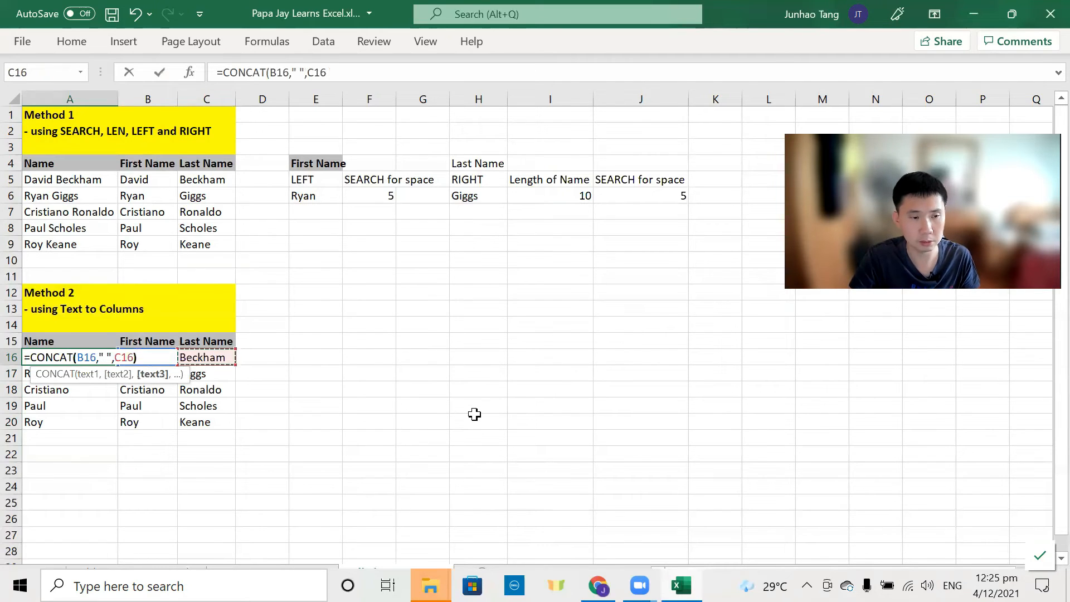
pyautogui.press('Return')
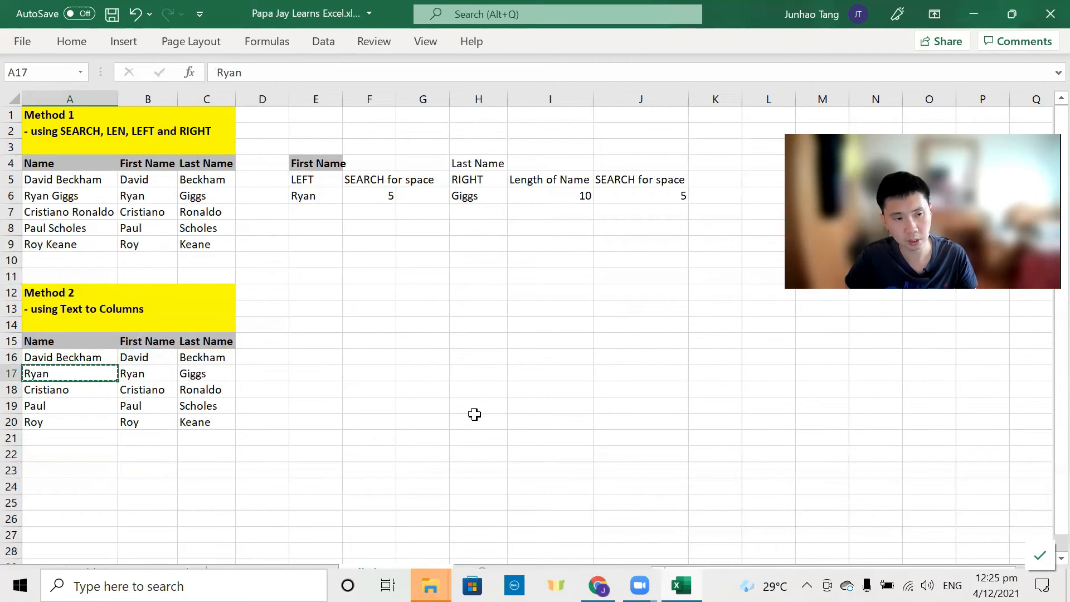
# Step: Fill the CONCAT formula down through A20
pyautogui.press('Up')
pyautogui.hotkey('ctrl', 'c')
pyautogui.hotkey('shift', 'Down')
pyautogui.hotkey('shift', 'Down')
pyautogui.hotkey('shift', 'Down')
pyautogui.hotkey('shift', 'Down')
pyautogui.hotkey('ctrl', 'q')
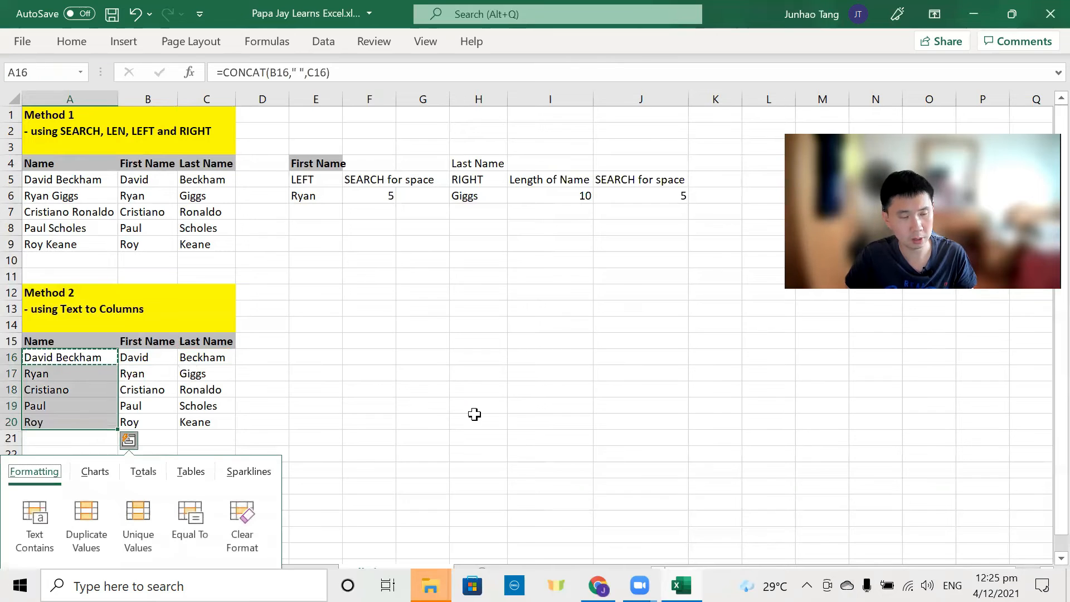
pyautogui.press('Escape')
pyautogui.press('Up')
pyautogui.press('Down')
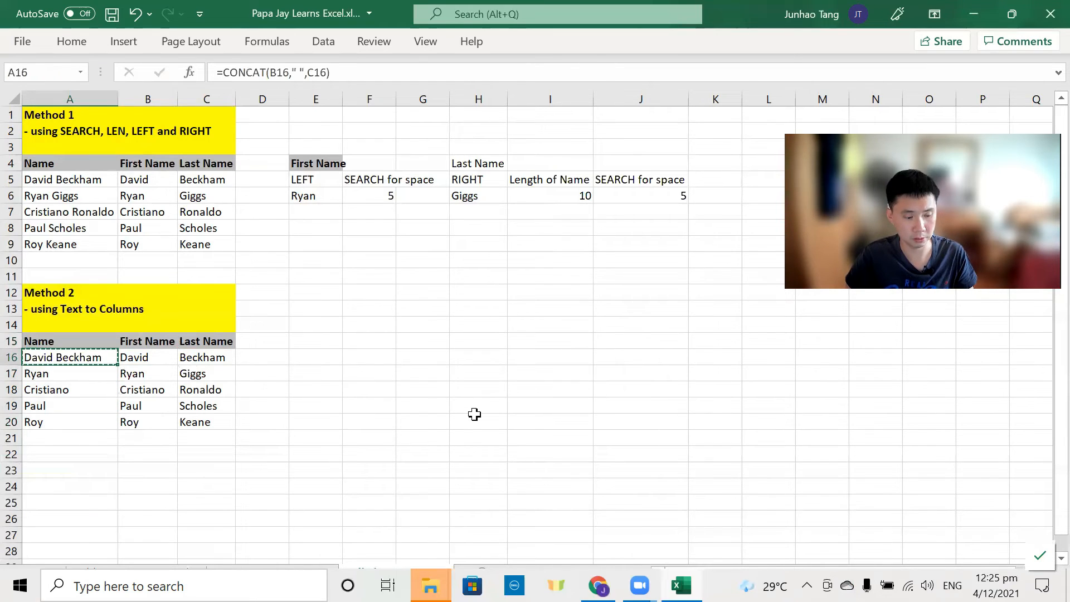
pyautogui.hotkey('shift', 'Down')
pyautogui.hotkey('shift', 'Down')
pyautogui.hotkey('shift', 'Down')
pyautogui.hotkey('shift', 'Down')
pyautogui.hotkey('ctrl', 'v')
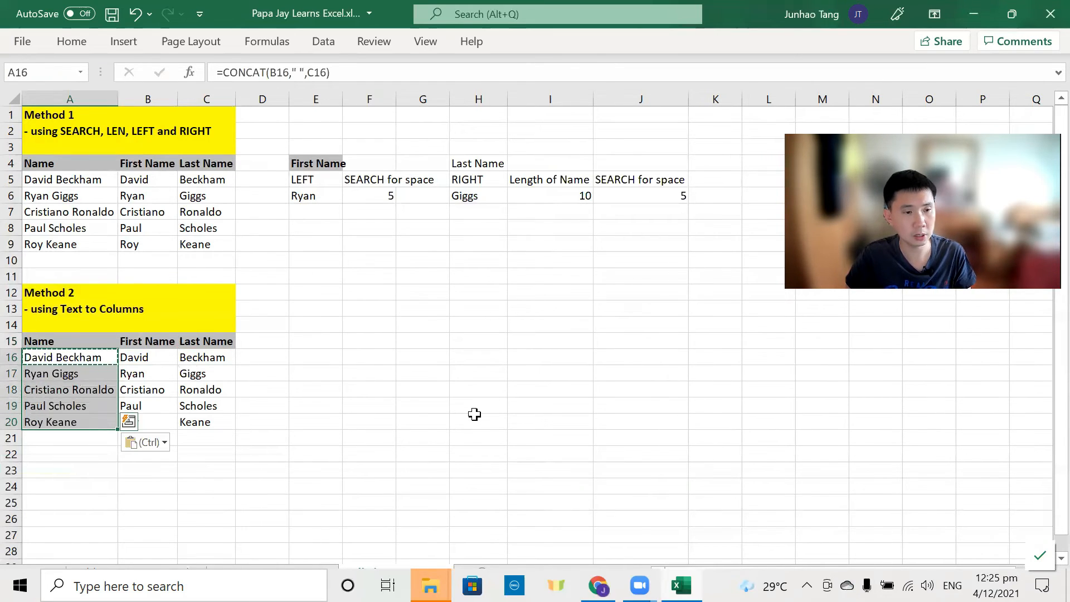
pyautogui.press('Down')
pyautogui.press('Up')
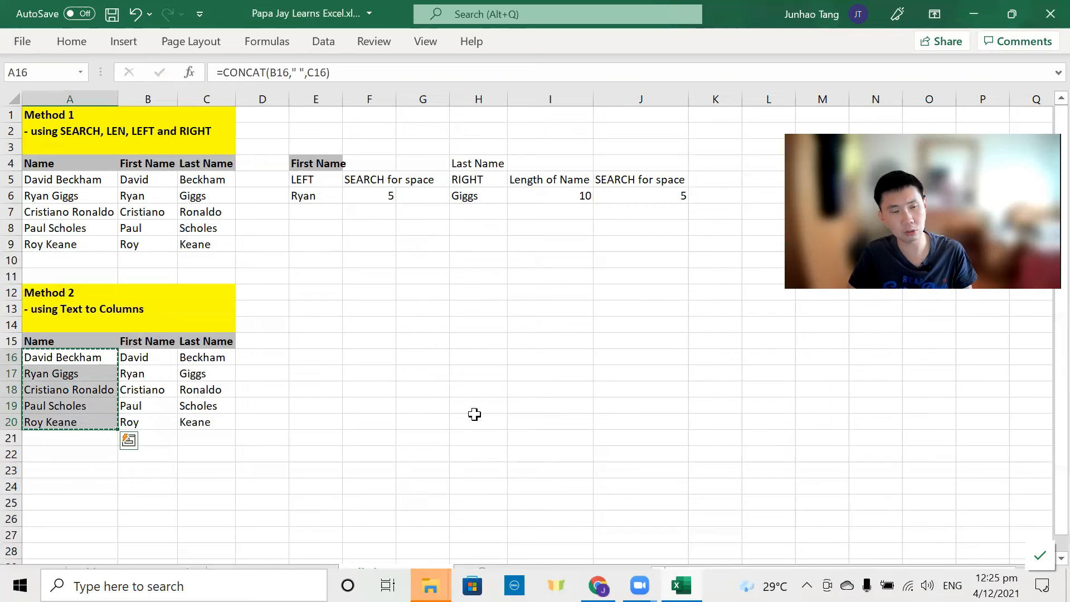
# Step: Convert A16:A20 to plain values with Paste Values
pyautogui.hotkey('ctrl', 'v')
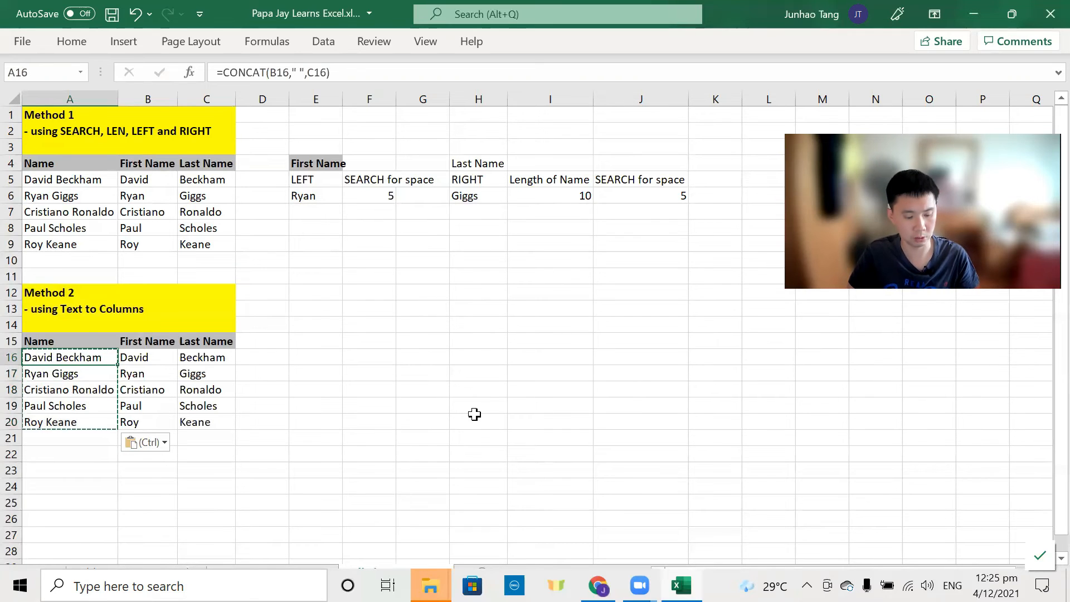
pyautogui.hotkey('shift', 'F10')
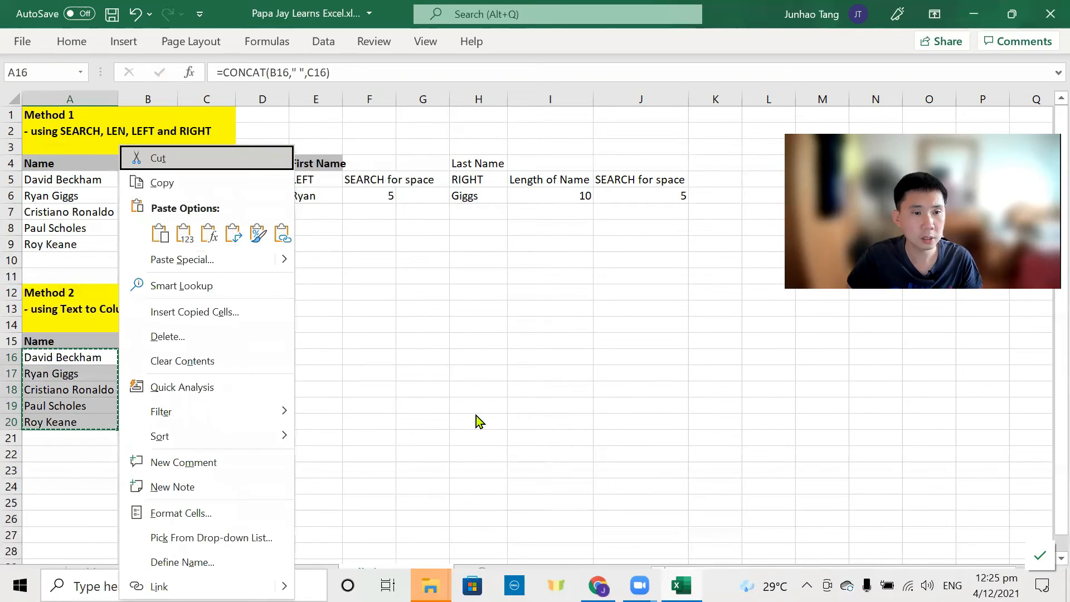
pyautogui.press('v')
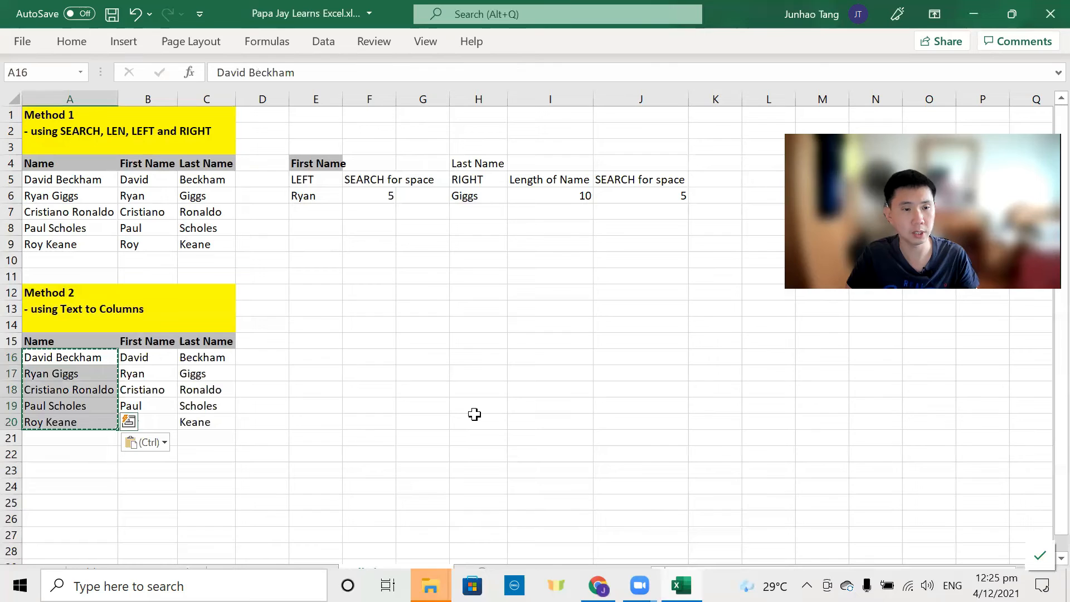
pyautogui.press('Down')
pyautogui.press('Up')
pyautogui.hotkey('shift', 'Down')
pyautogui.hotkey('shift', 'Down')
pyautogui.hotkey('shift', 'Down')
pyautogui.hotkey('shift', 'Down')
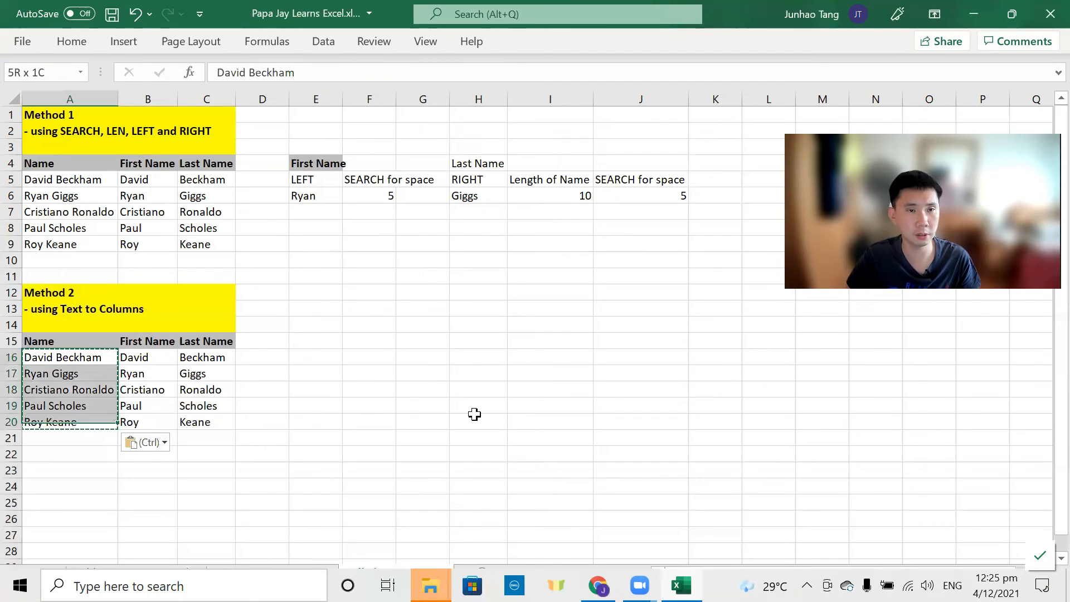
pyautogui.press('Up')
pyautogui.press('Down')
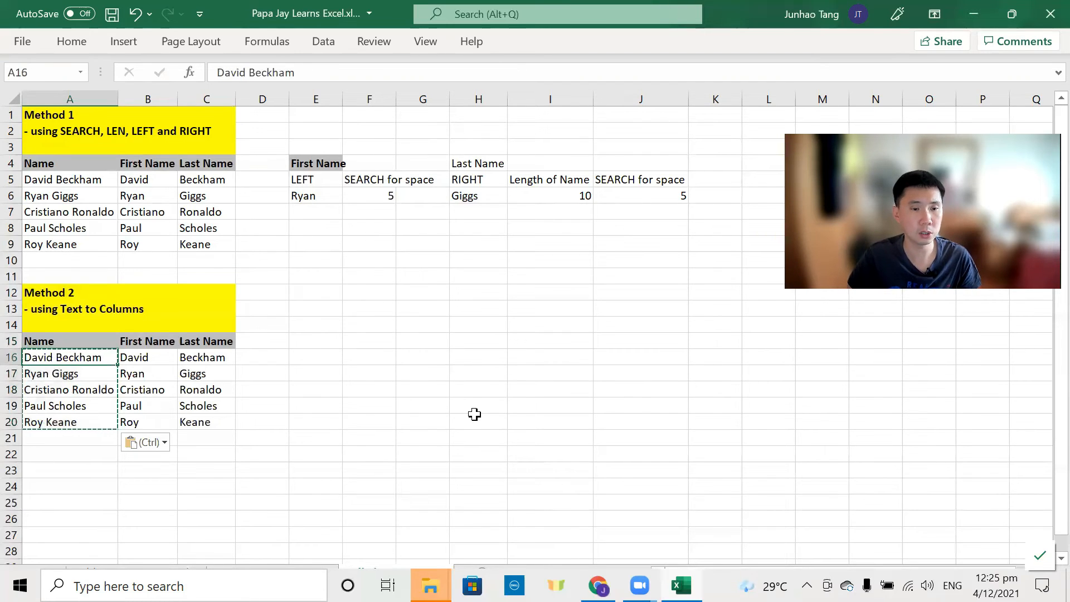
pyautogui.press('Escape')
pyautogui.press('Right')
pyautogui.press('Left')
pyautogui.press('Right')
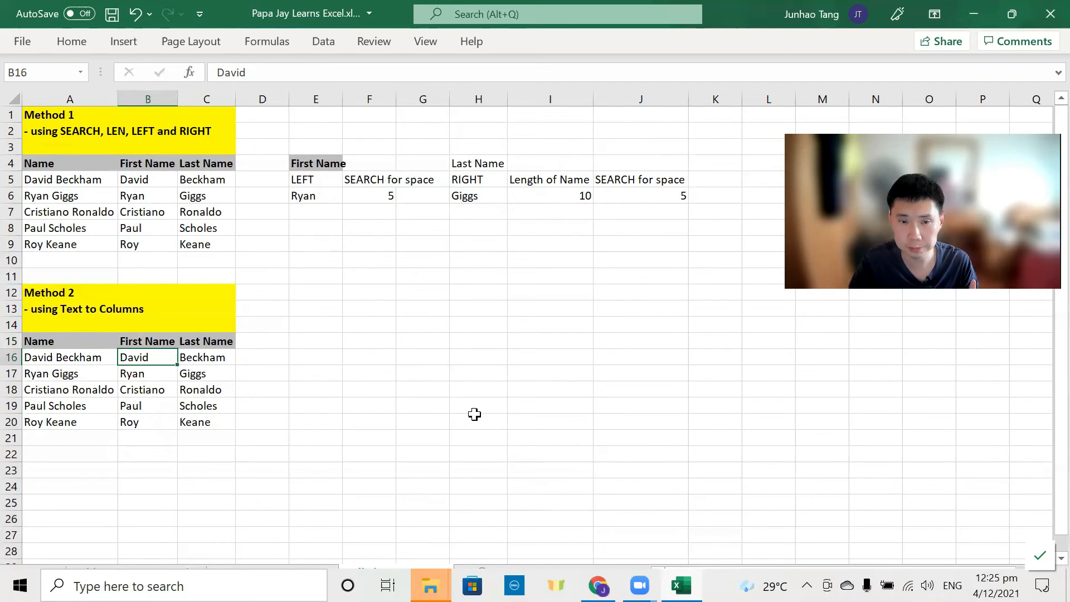
# Step: Review the Method 1 table and C9's RIGHT formula, then move to the empty cell A10
pyautogui.press('Left')
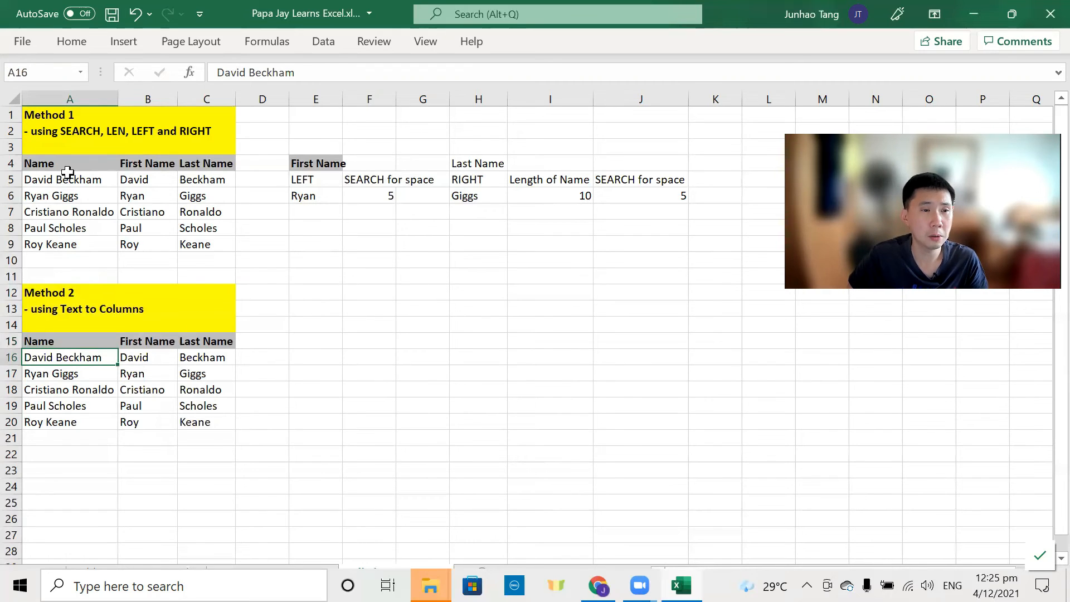
pyautogui.moveTo(67, 176); pyautogui.dragTo(192, 179)
pyautogui.moveTo(109, 179); pyautogui.dragTo(210, 233)
pyautogui.click(179, 245)
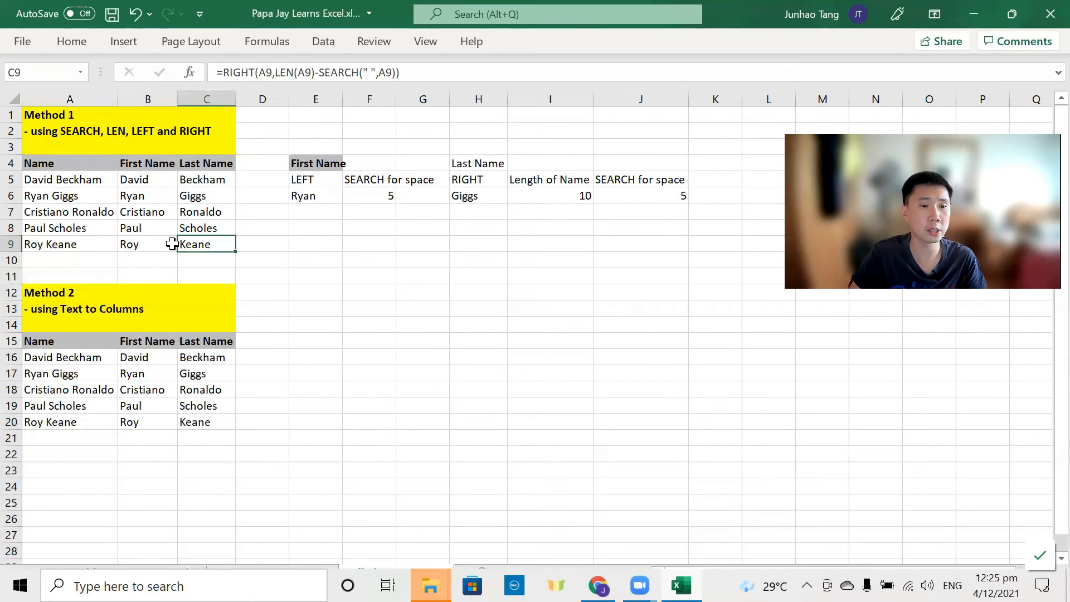
pyautogui.press('Left')
pyautogui.press('Left')
pyautogui.press('Down')
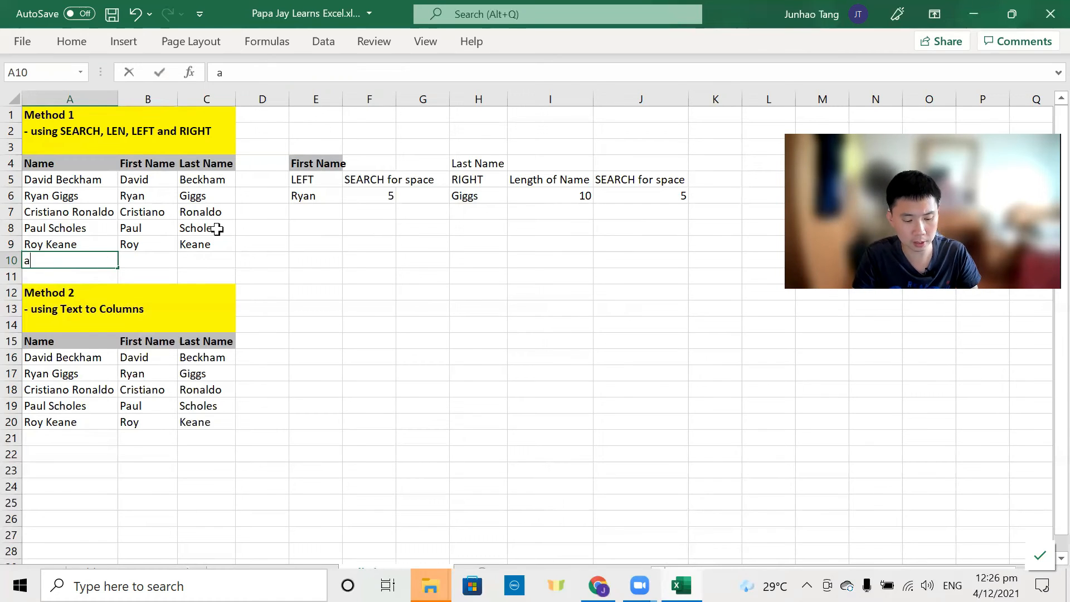
# Step: Enter Andy Cole in A10 and insert a blank row beneath it
pyautogui.write('Andy Cole')
pyautogui.press('Tab')
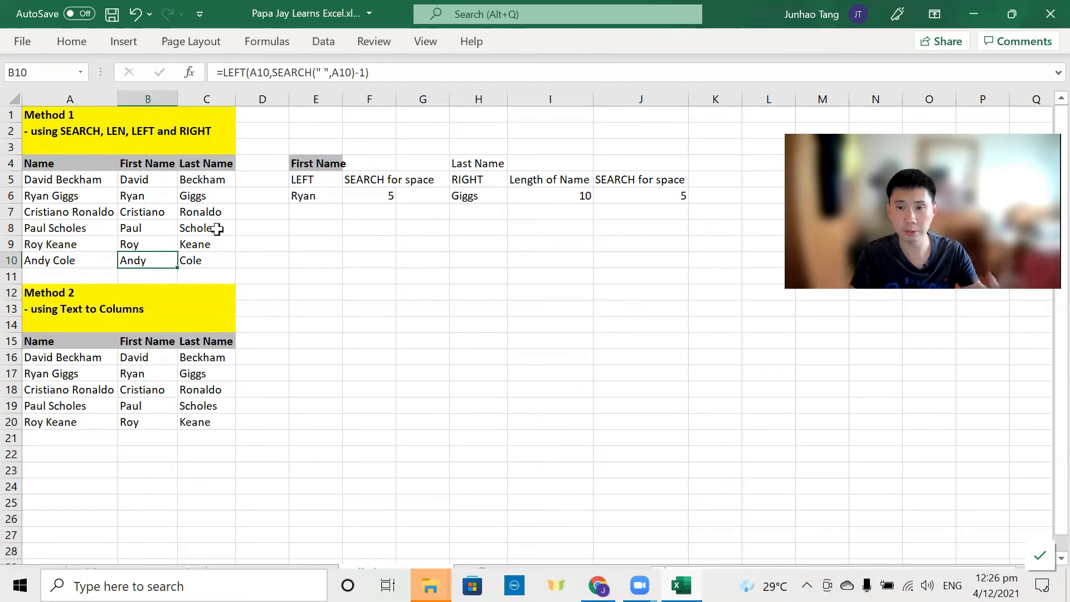
pyautogui.press('Left')
pyautogui.press('Down')
pyautogui.hotkey('shift', 'space')
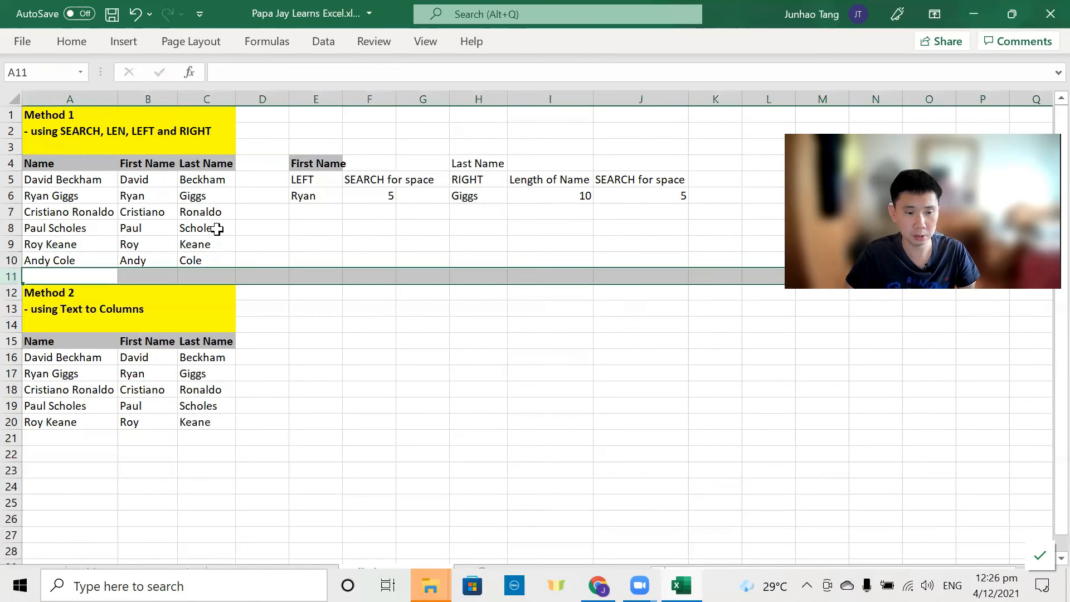
pyautogui.hotkey('ctrl', '+')
pyautogui.press('Up')
pyautogui.press('Down')
# Step: Type Dwight Yorke in A11 so the formulas split it
pyautogui.write('Dwight Yorke')
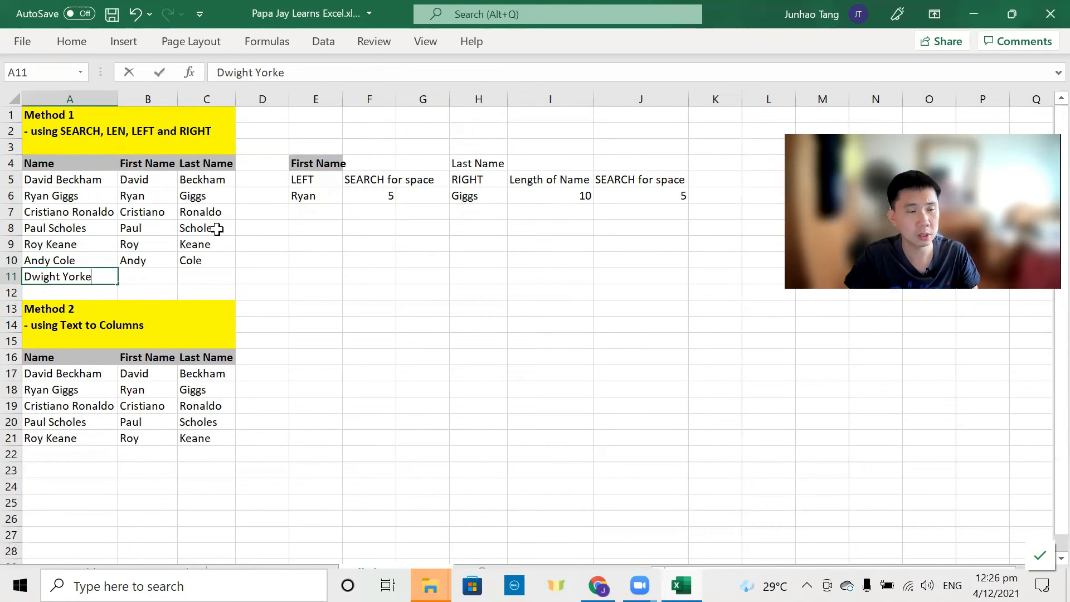
pyautogui.press('Return')
pyautogui.press('Up')
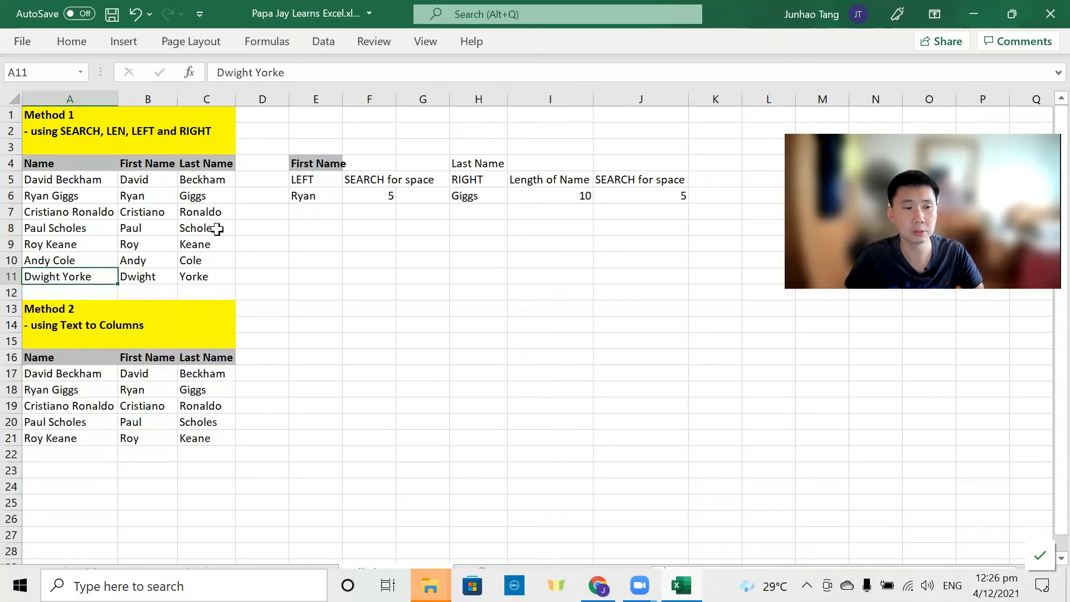
pyautogui.press('Up')
pyautogui.press('Down')
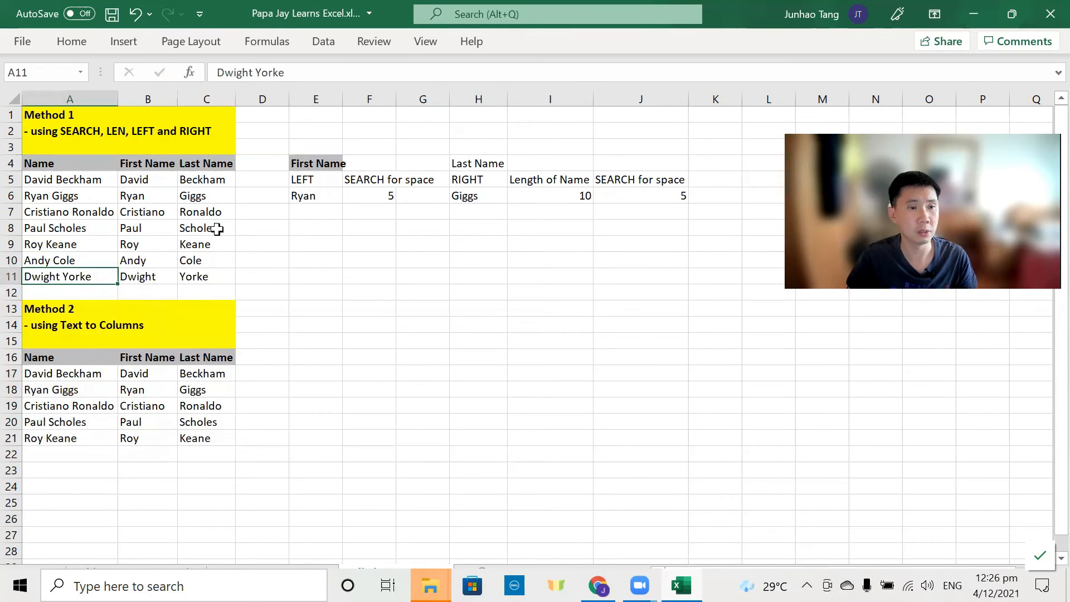
pyautogui.press('Down')
pyautogui.press('Down')
pyautogui.press('Down')
pyautogui.press('Down')
pyautogui.press('Down')
pyautogui.press('Down')
pyautogui.press('Down')
pyautogui.press('Down')
pyautogui.press('Down')
pyautogui.press('Down')
pyautogui.press('Down')
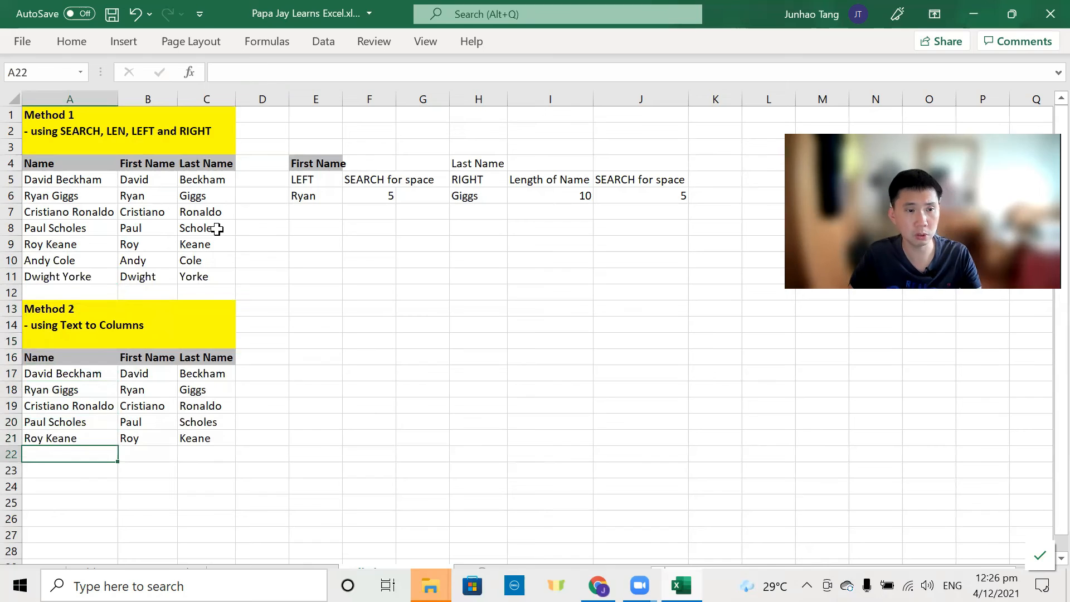
# Step: Enter Andy Cole in A22 and Dwight Yorke in A23 below Roy Keane
pyautogui.write('Andy Cole')
pyautogui.press('Return')
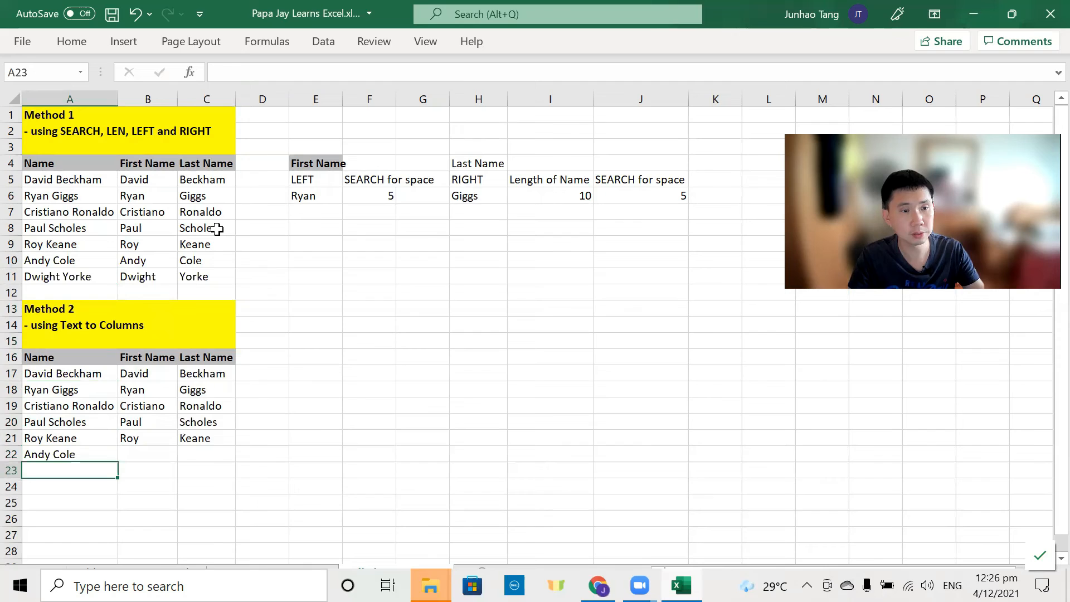
pyautogui.write('Dwight Yorke')
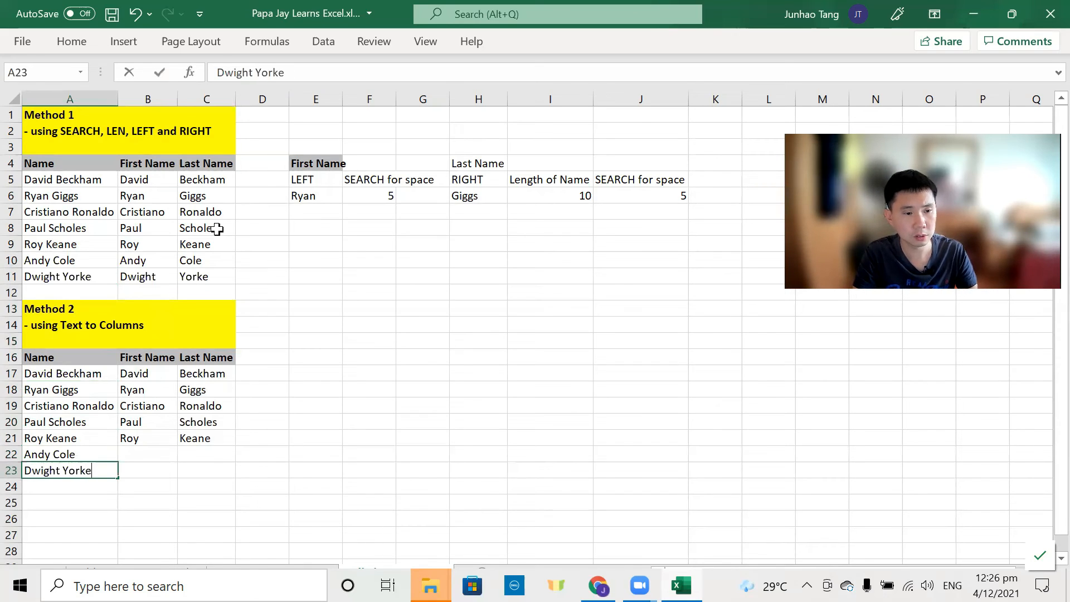
pyautogui.press('Return')
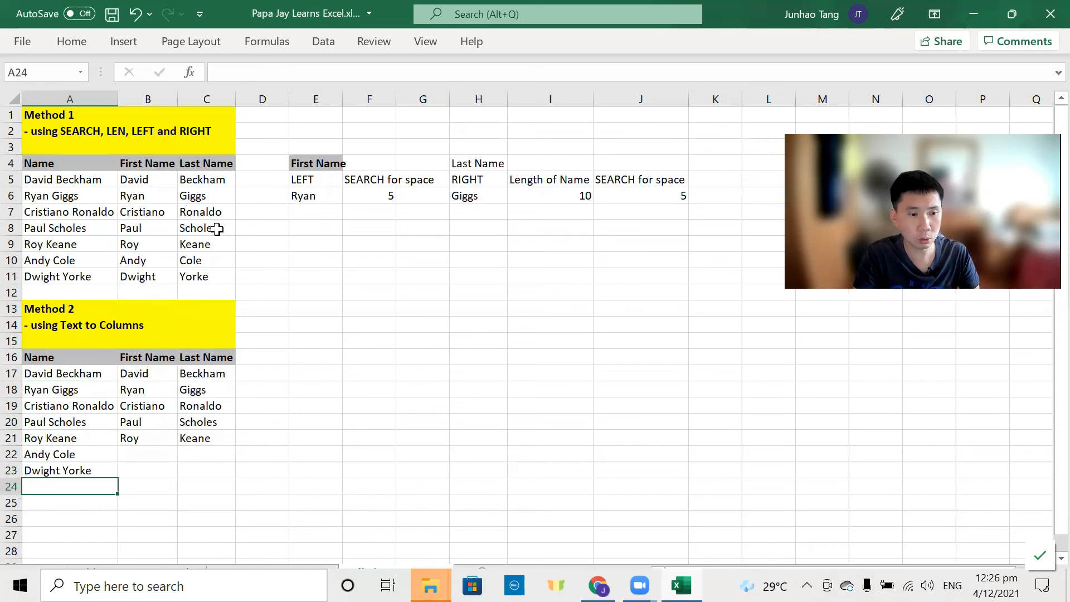
# Step: Copy Roy Keane's split first and last names down into rows 22 and 23
pyautogui.press('Up')
pyautogui.press('Up')
pyautogui.press('Right')
pyautogui.press('Up')
pyautogui.hotkey('shift', 'Right')
pyautogui.hotkey('ctrl', 'c')
pyautogui.press('Down')
pyautogui.hotkey('ctrl', 'v')
pyautogui.hotkey('ctrl', 'v')
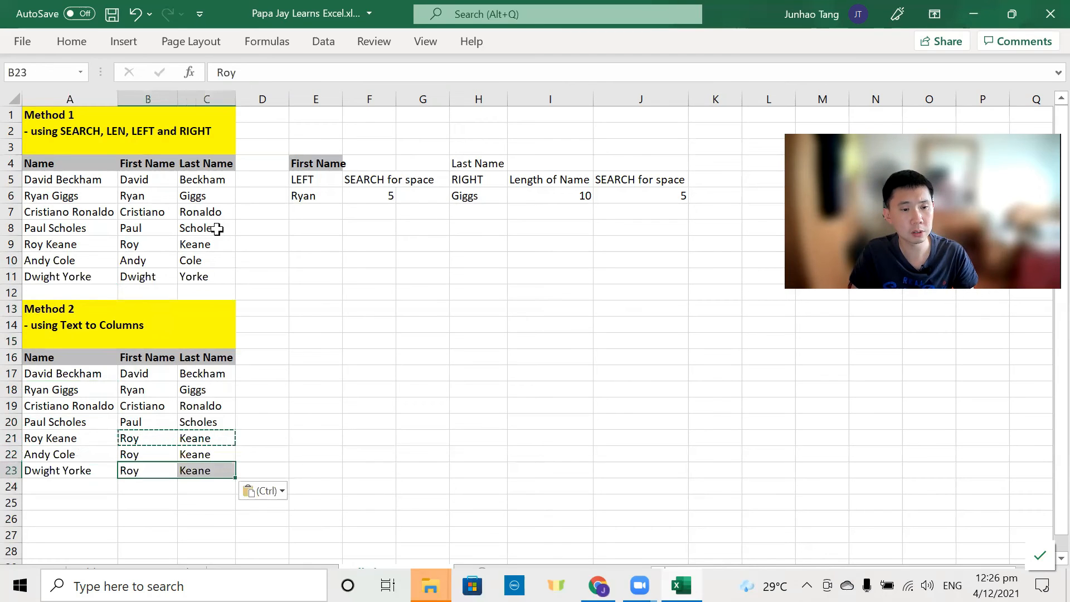
pyautogui.press('Up')
pyautogui.hotkey('shift', 'Down')
pyautogui.hotkey('shift', 'Right')
# Step: Clear the pasted Roy Keane values, then select A22:A23 and bring up the Data tab
pyautogui.press('Escape')
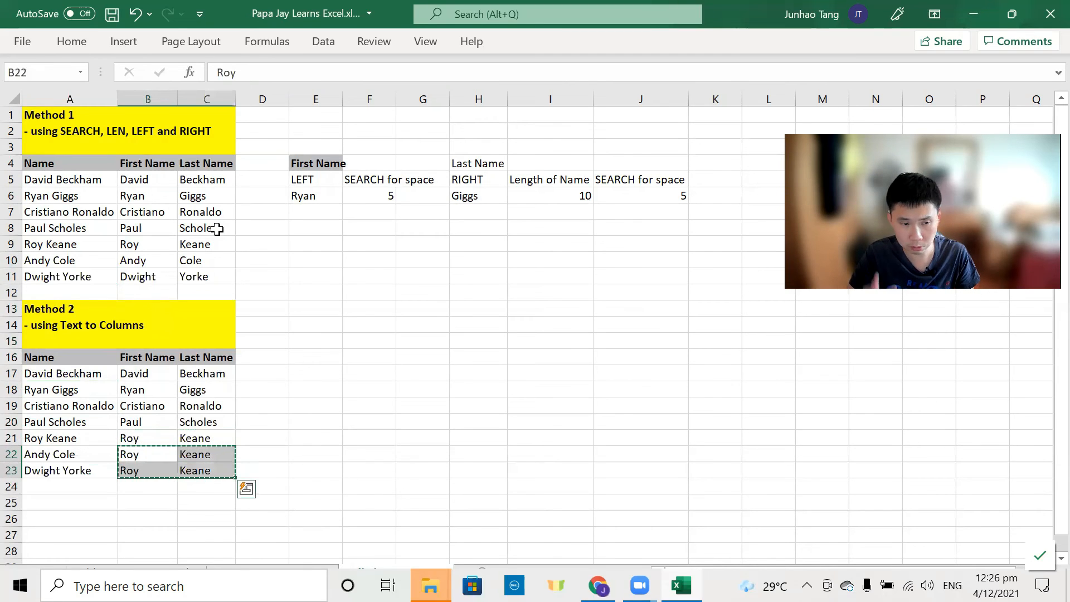
pyautogui.press('Delete')
pyautogui.press('Left')
pyautogui.hotkey('shift', 'Down')
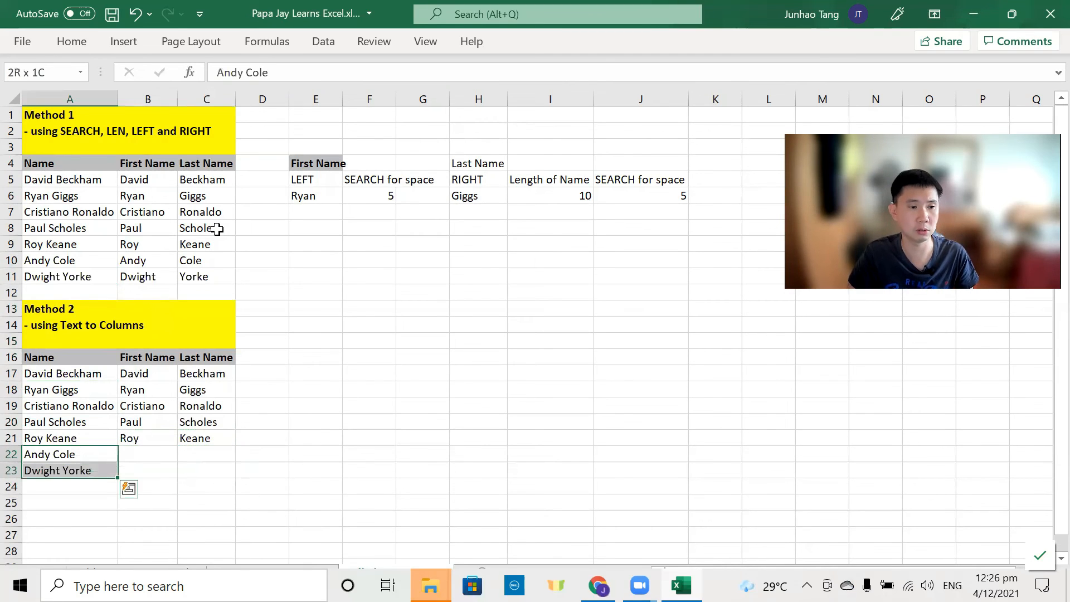
pyautogui.press('alt')
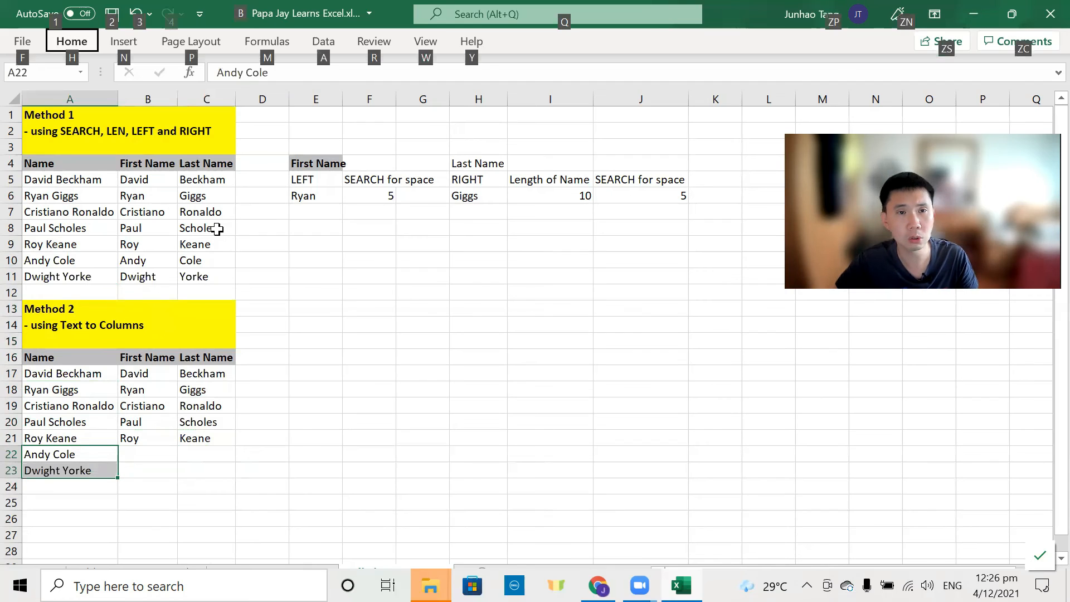
pyautogui.press('a')
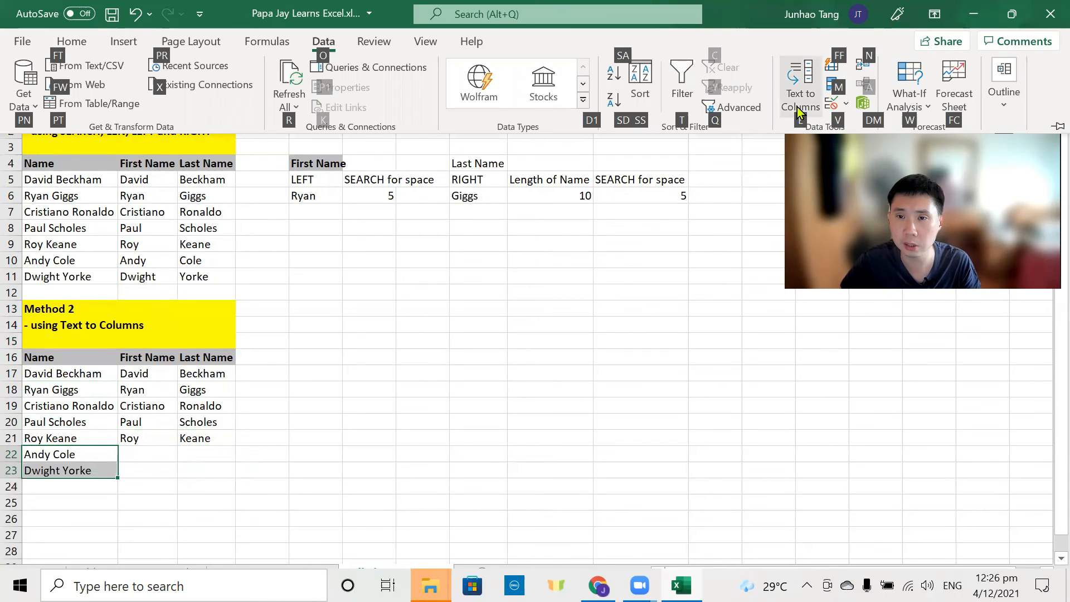
# Step: Run Text to Columns on the full names in place, then undo it
pyautogui.press('e')
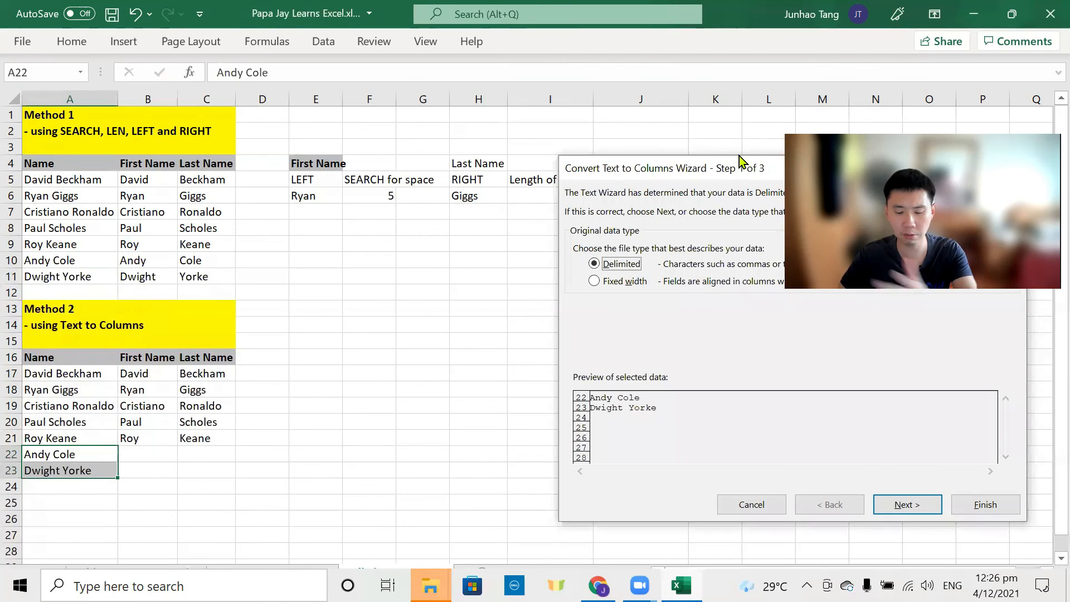
pyautogui.press('Return')
pyautogui.press('Return')
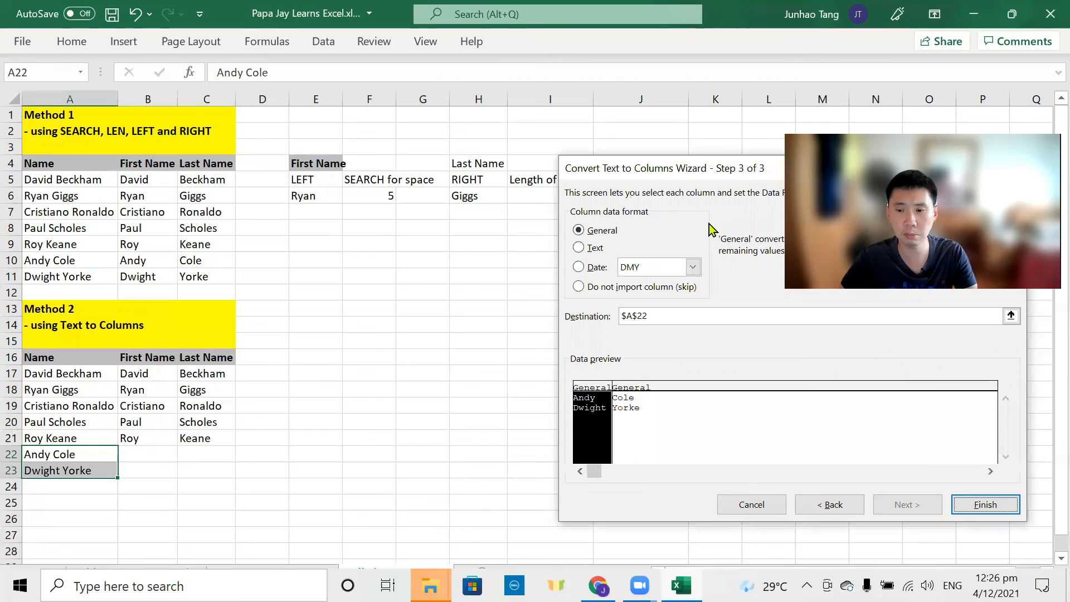
pyautogui.press('Return')
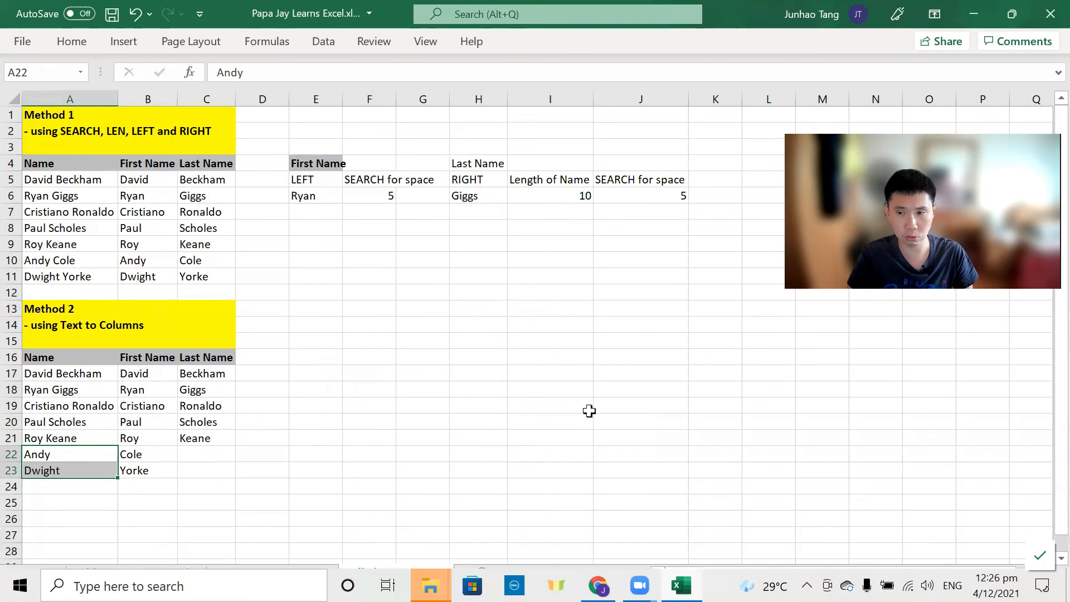
pyautogui.hotkey('ctrl', 'z')
# Step: Copy the full names in A22:A23 into B22:B23
pyautogui.press('Right')
pyautogui.press('Left')
pyautogui.hotkey('shift', 'Down')
pyautogui.hotkey('ctrl', 'c')
pyautogui.press('Right')
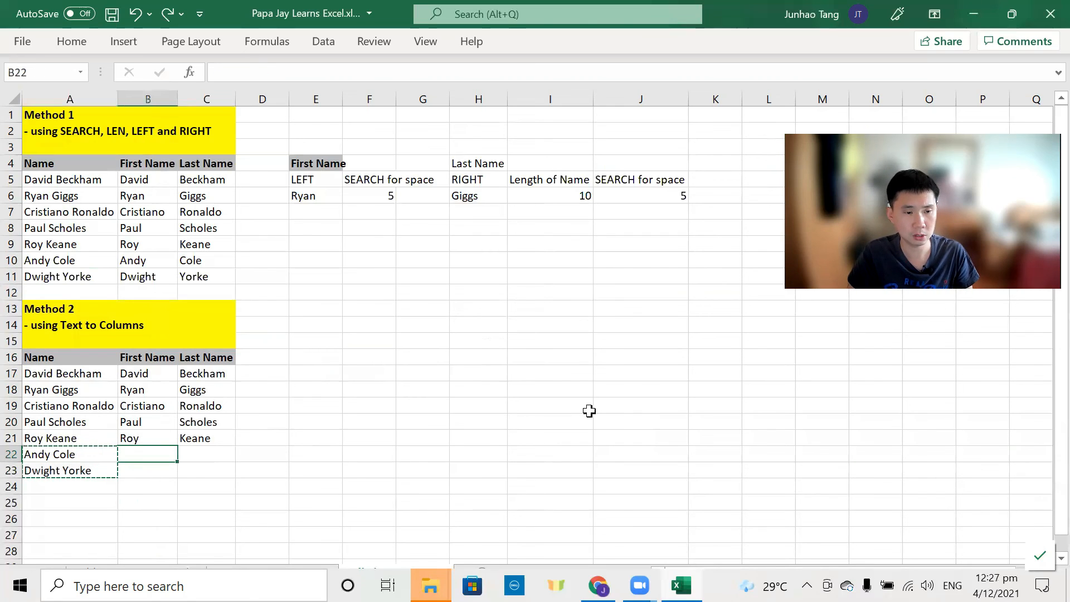
pyautogui.hotkey('ctrl', 'v')
# Step: Split the copies in B22:B23 with Text to Columns, Delimited by Space
pyautogui.press('alt')
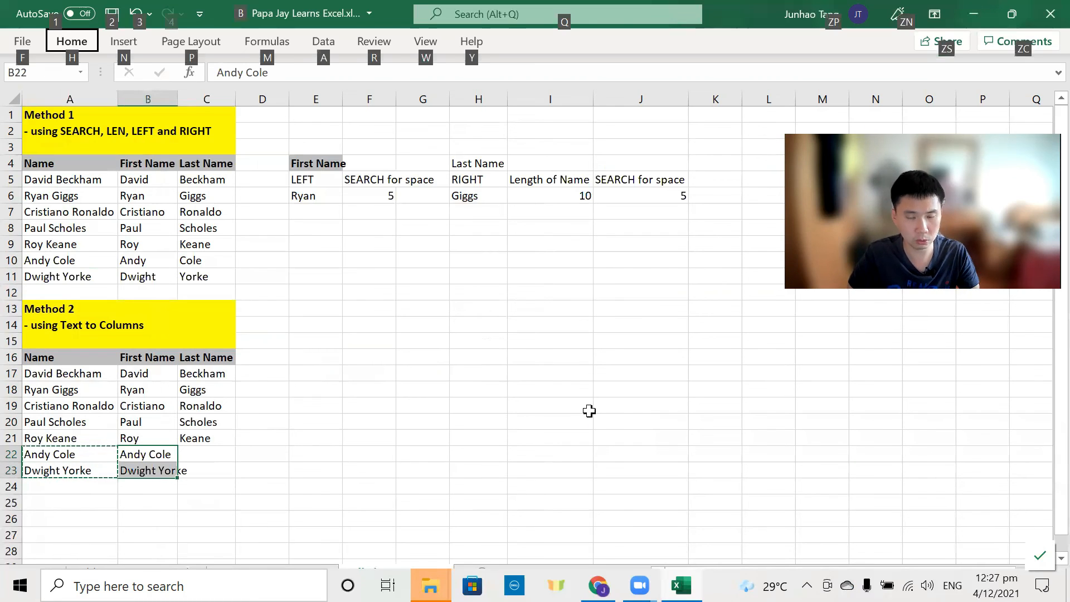
pyautogui.press('a')
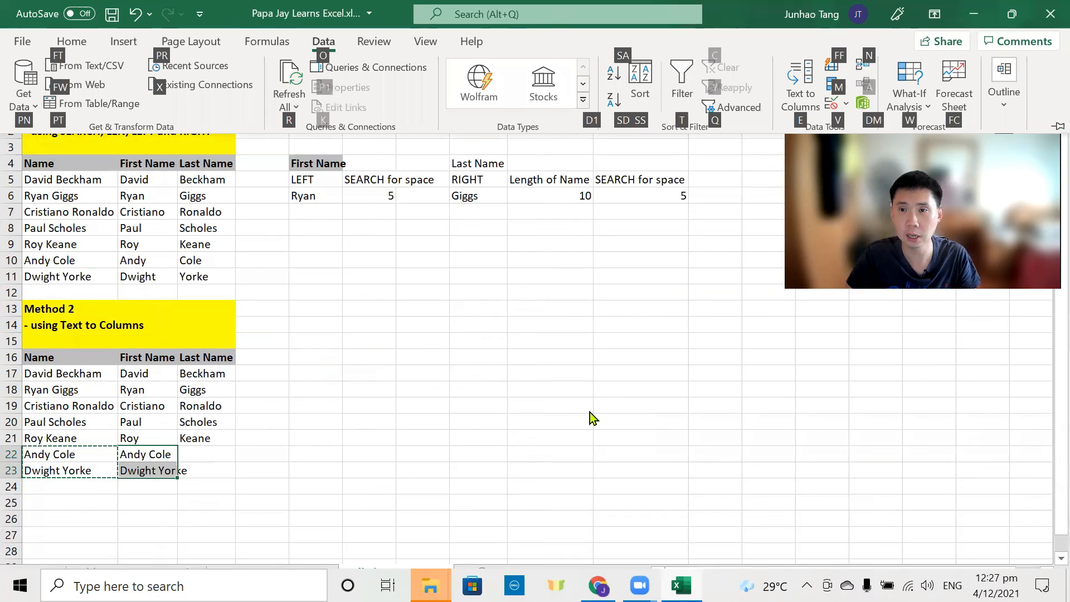
pyautogui.click(806, 78)
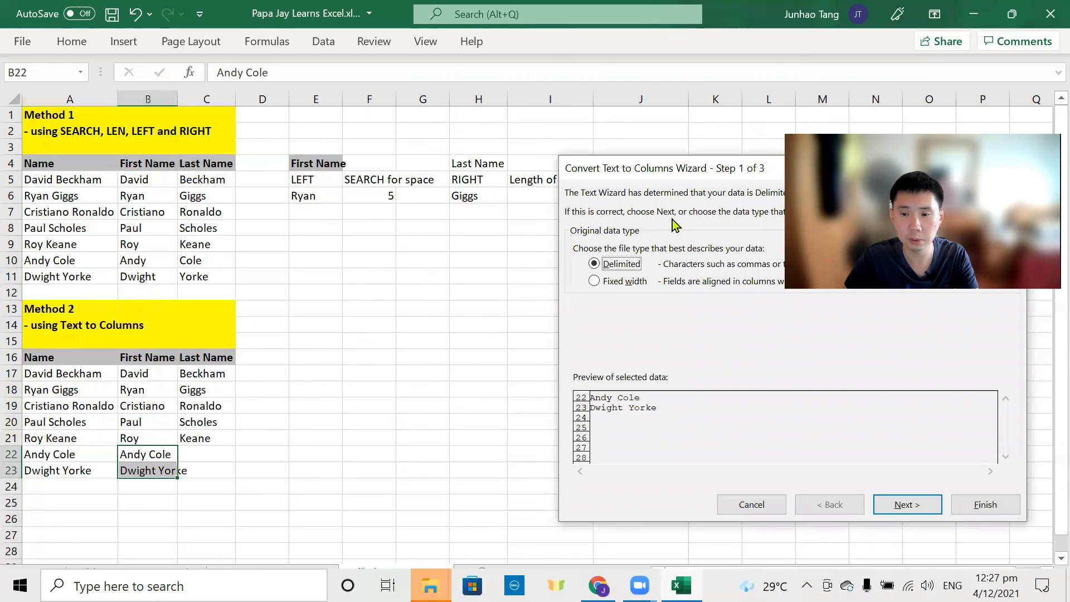
pyautogui.press('Return')
pyautogui.press('Return')
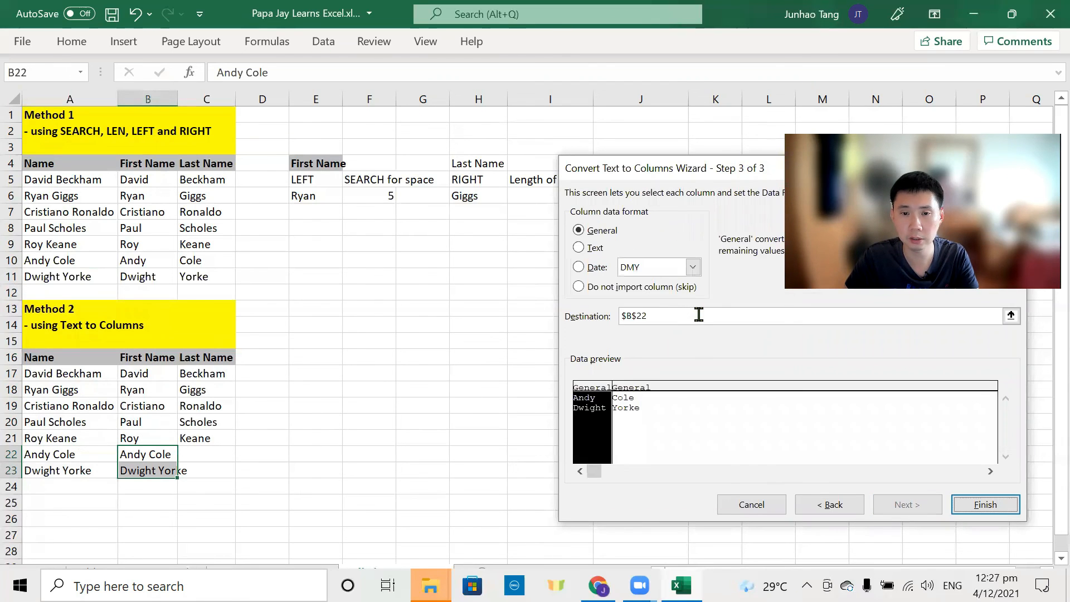
pyautogui.press('Return')
pyautogui.click(115, 484)
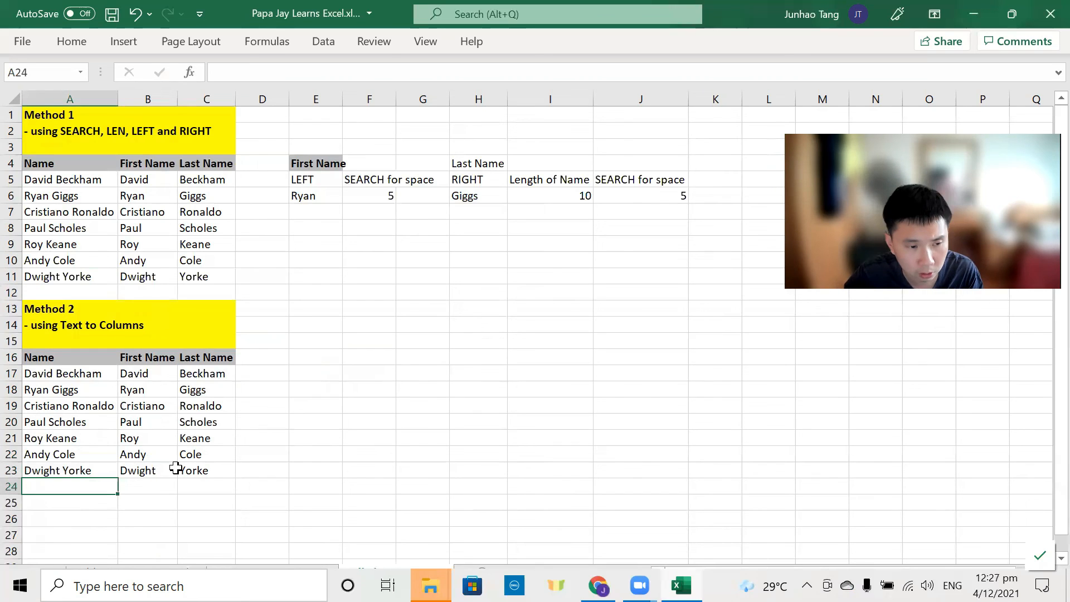
pyautogui.hotkey('ctrl', 'Up')
pyautogui.hotkey('ctrl', 'Up')
pyautogui.press('Down')
pyautogui.hotkey('shift', 'Down')
pyautogui.press('Right')
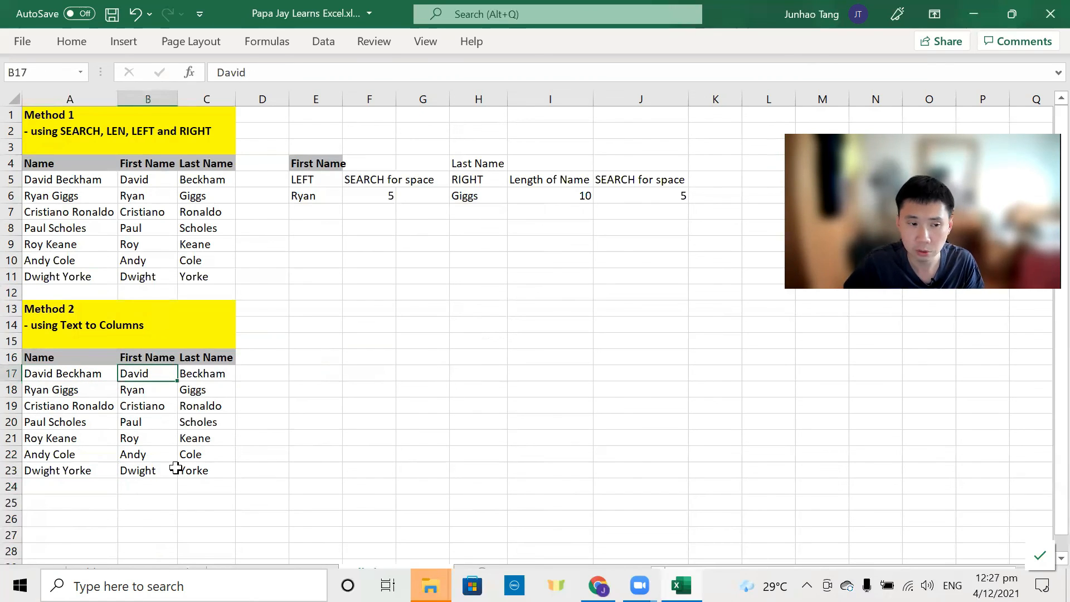
pyautogui.moveTo(103, 375); pyautogui.dragTo(114, 485)
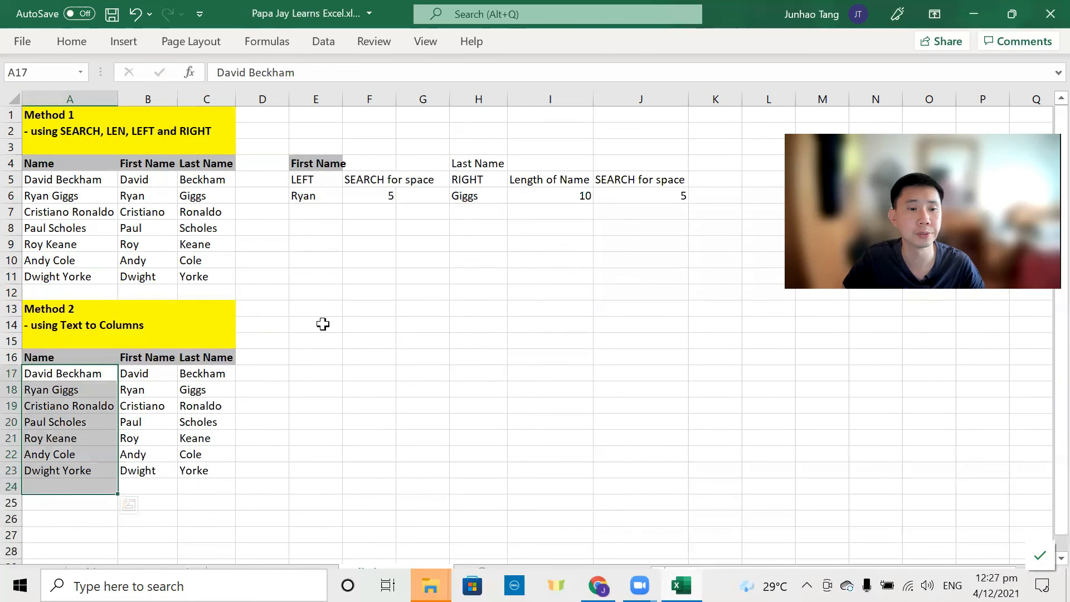
pyautogui.click(91, 489)
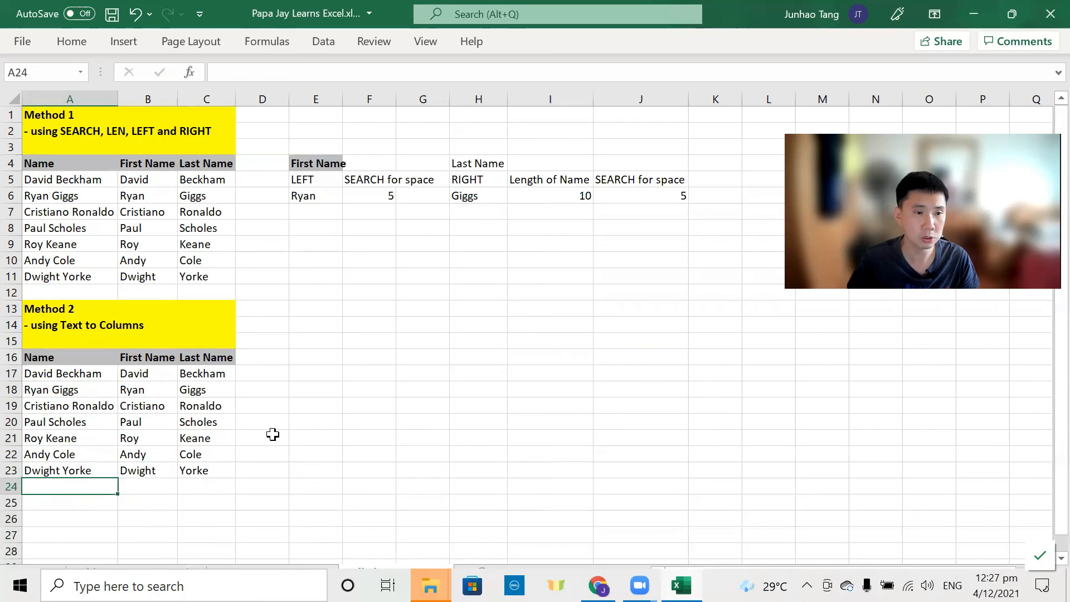
pyautogui.moveTo(105, 180); pyautogui.dragTo(206, 277)
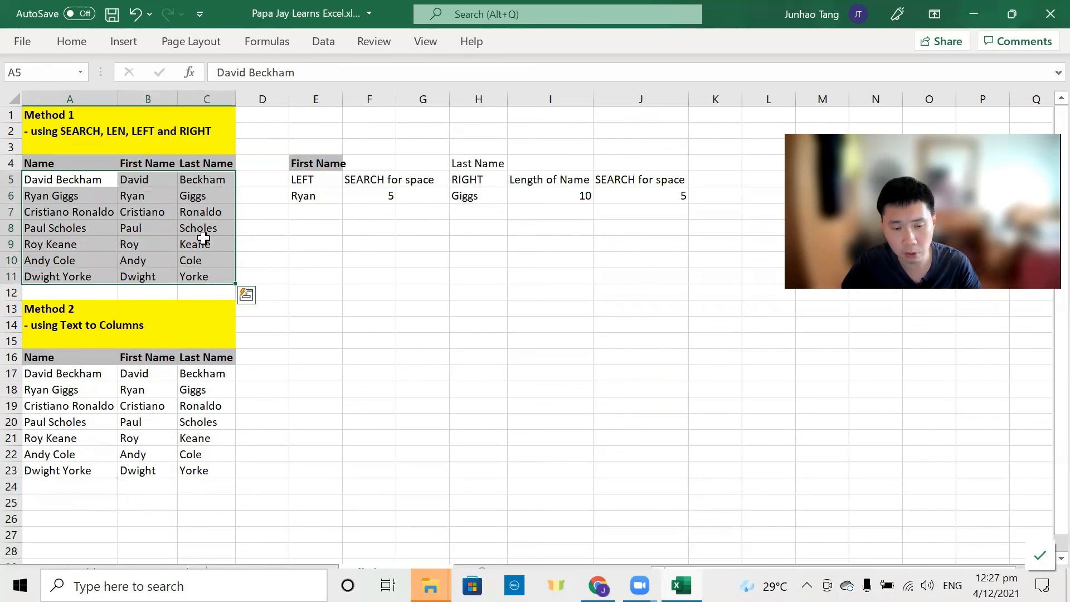